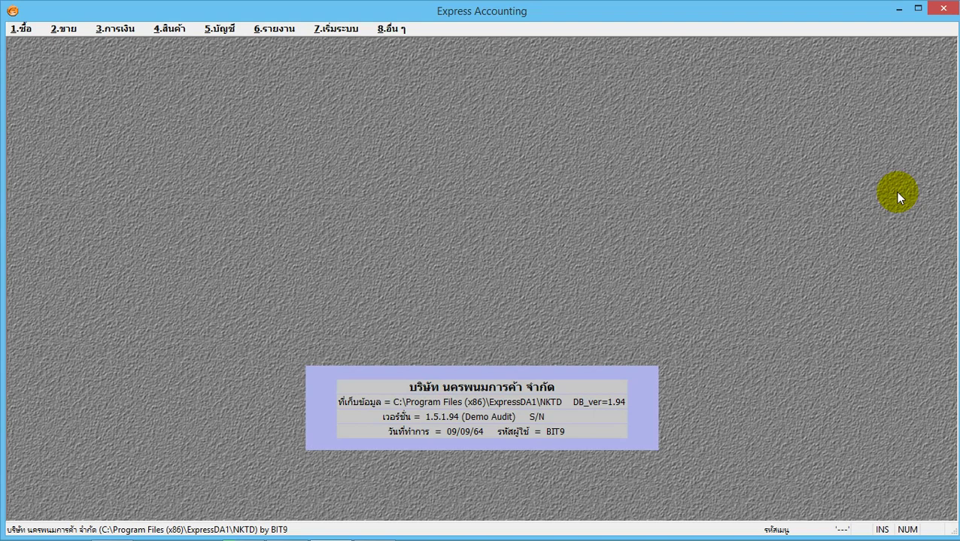
Start a new cash sale (ขายเงินสด) bill with an automatic HS number and set its date to 05/01/63.
{"action": "left_click", "coordinate": [71, 31]}
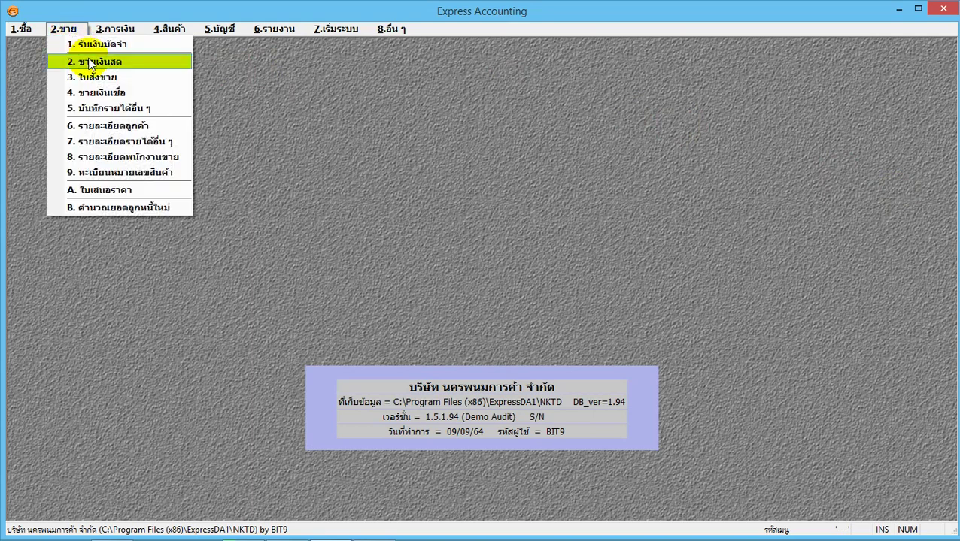
{"action": "left_click", "coordinate": [89, 62]}
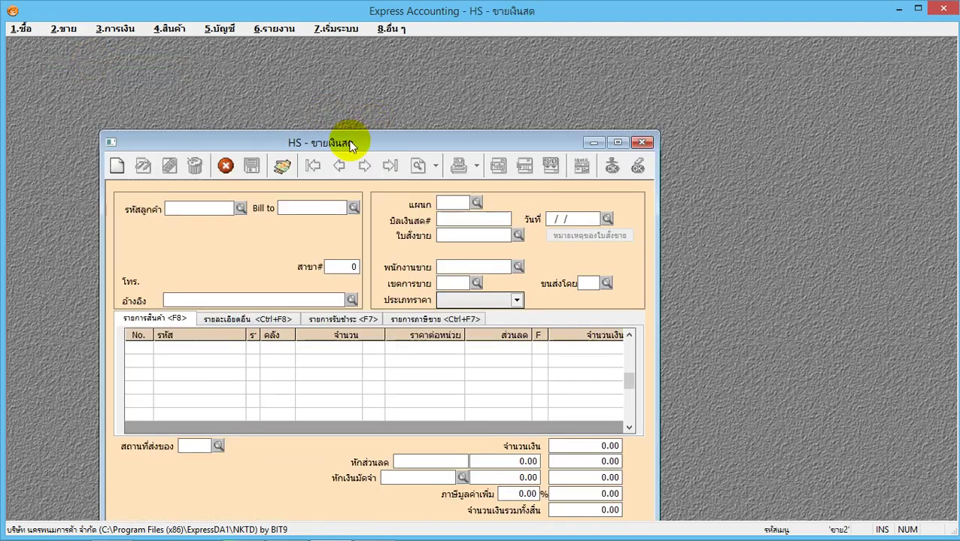
{"action": "left_click_drag", "start_coordinate": [350, 145], "coordinate": [378, 96]}
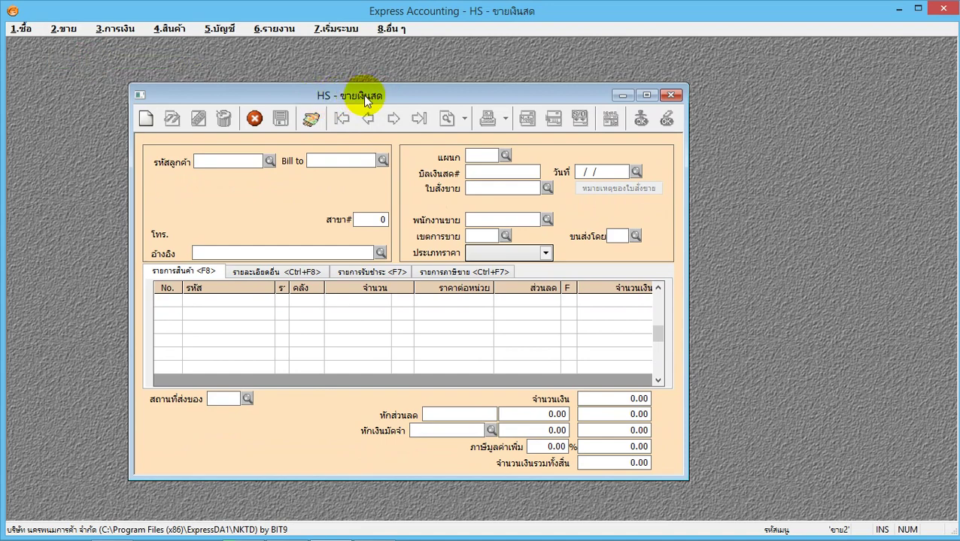
{"action": "left_click", "coordinate": [147, 119]}
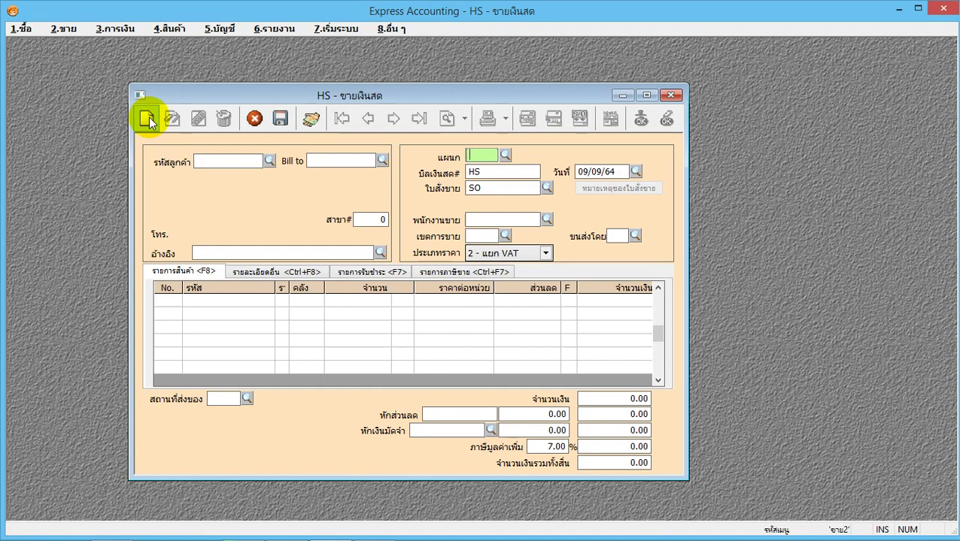
{"action": "key", "text": "Return"}
{"action": "key", "text": "Return"}
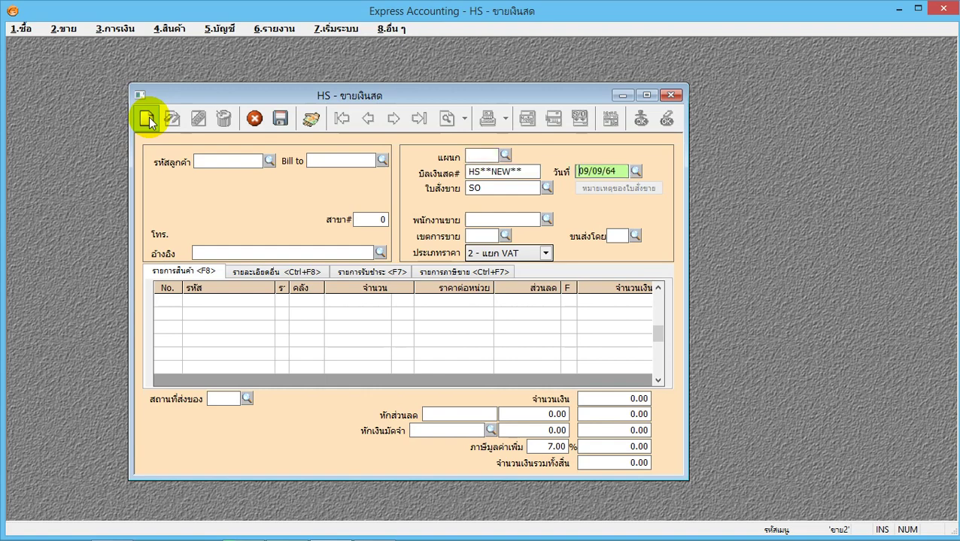
{"action": "type", "text": "05/01/63"}
{"action": "key", "text": "Return"}
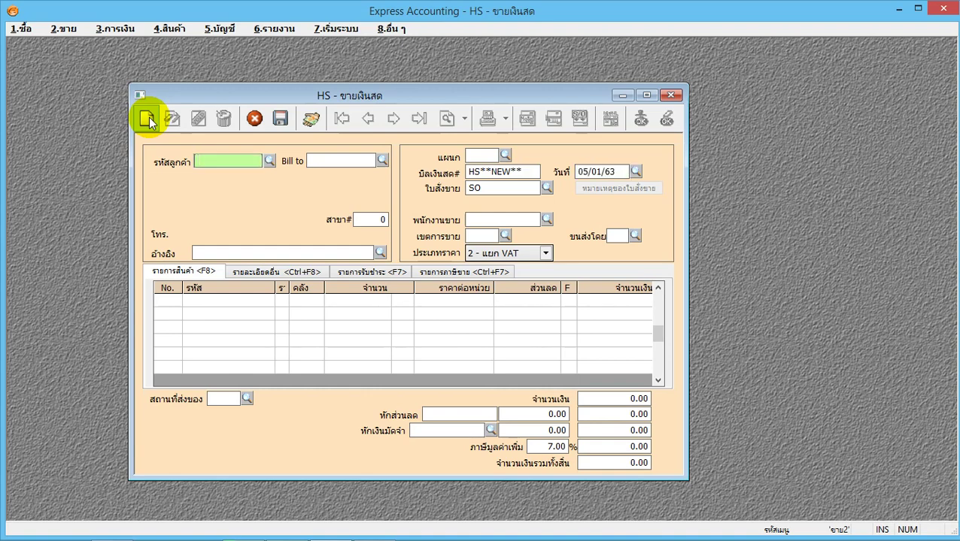
Assign the customer พอดีสโตร์ จำกัด with branch 0 and salesperson SM001 to the cash sale bill.
{"action": "left_click", "coordinate": [270, 162]}
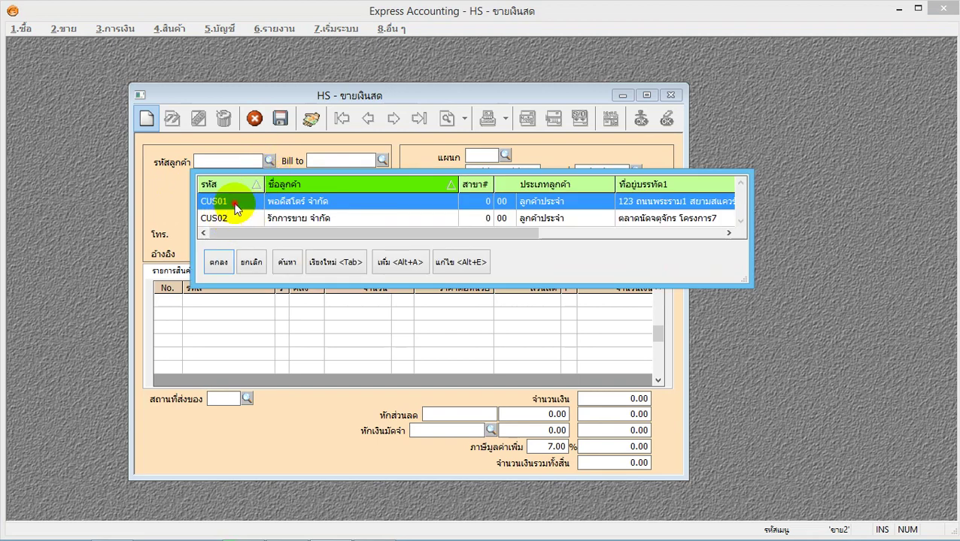
{"action": "left_click", "coordinate": [225, 262]}
{"action": "key", "text": "Return"}
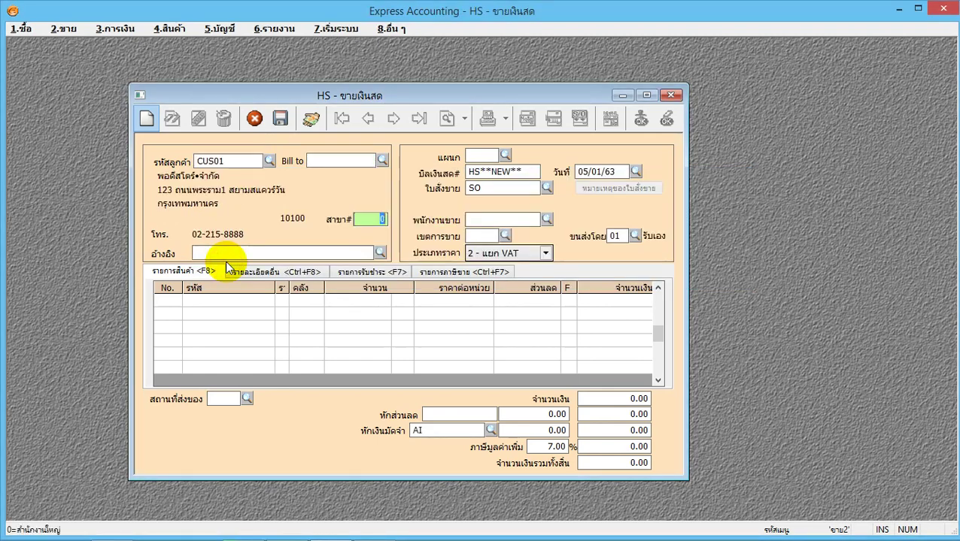
{"action": "key", "text": "Return"}
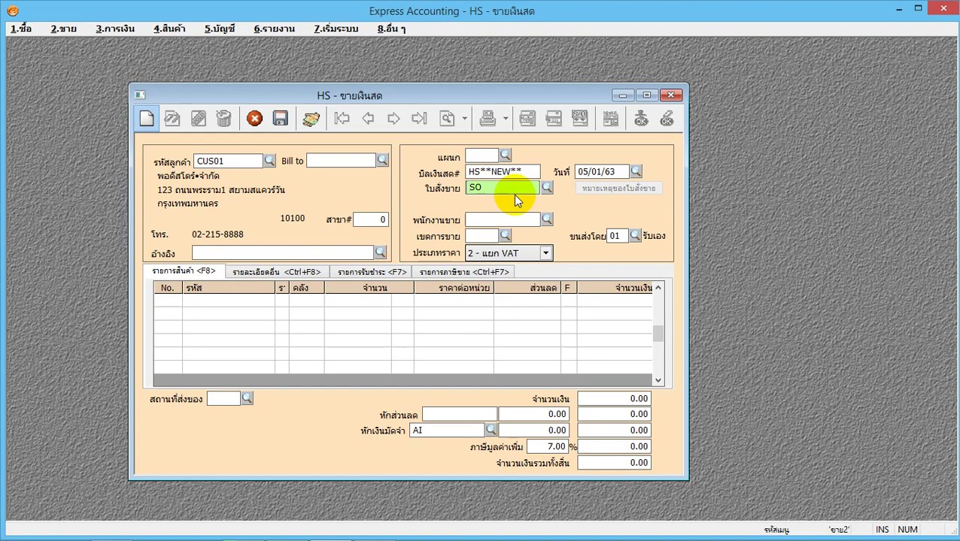
{"action": "left_click", "coordinate": [517, 221]}
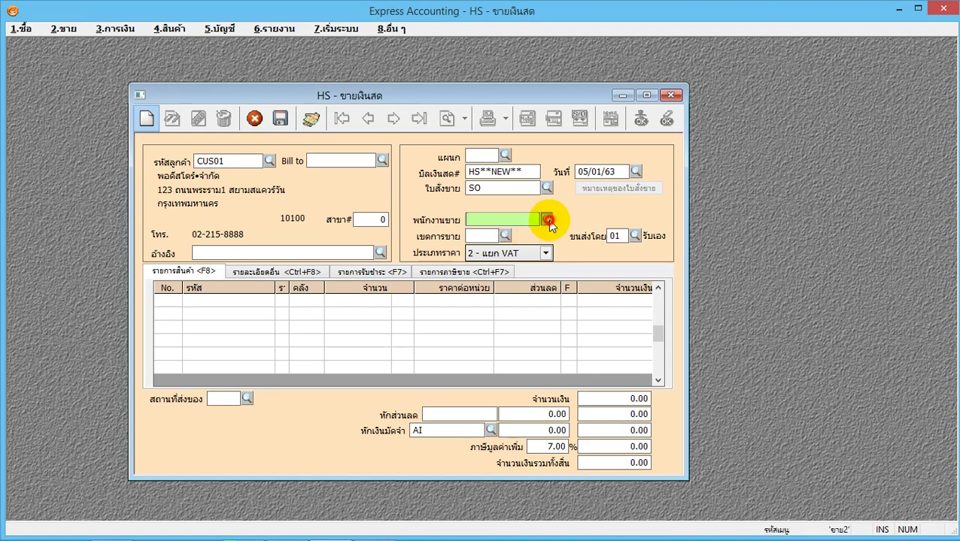
{"action": "left_click", "coordinate": [547, 219]}
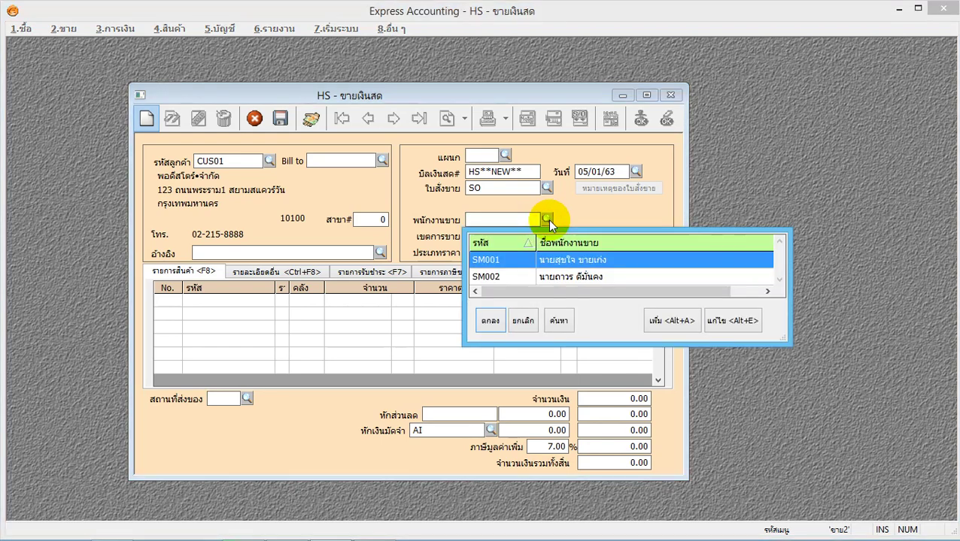
{"action": "left_click", "coordinate": [490, 321]}
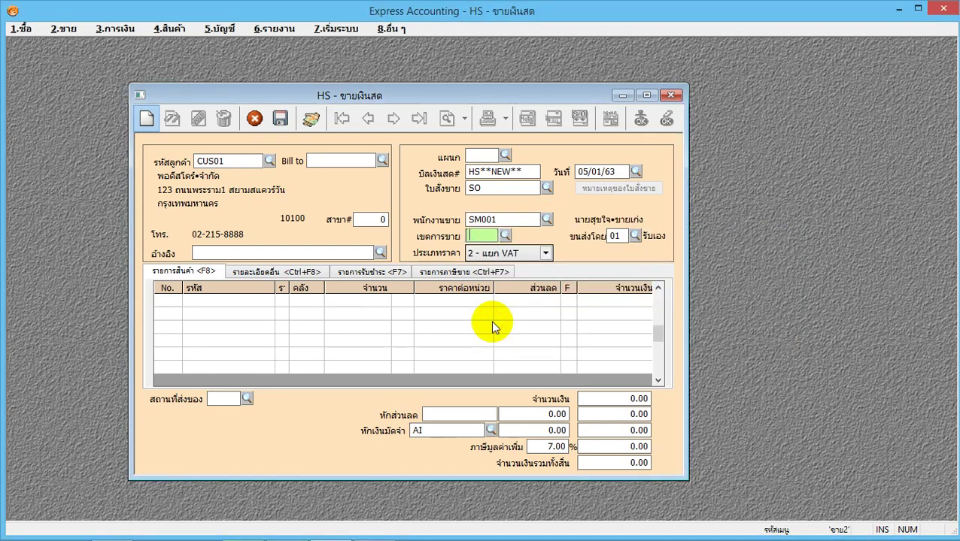
Add product 01-AAAA-1234 from warehouse 01 as the first line, with quantity 100 in unit กป.
{"action": "left_click", "coordinate": [203, 300]}
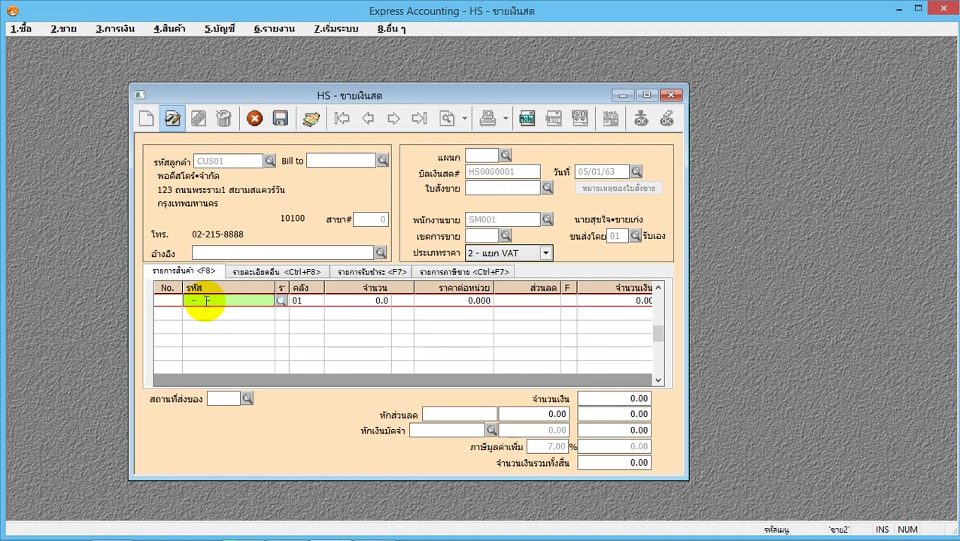
{"action": "left_click", "coordinate": [280, 300]}
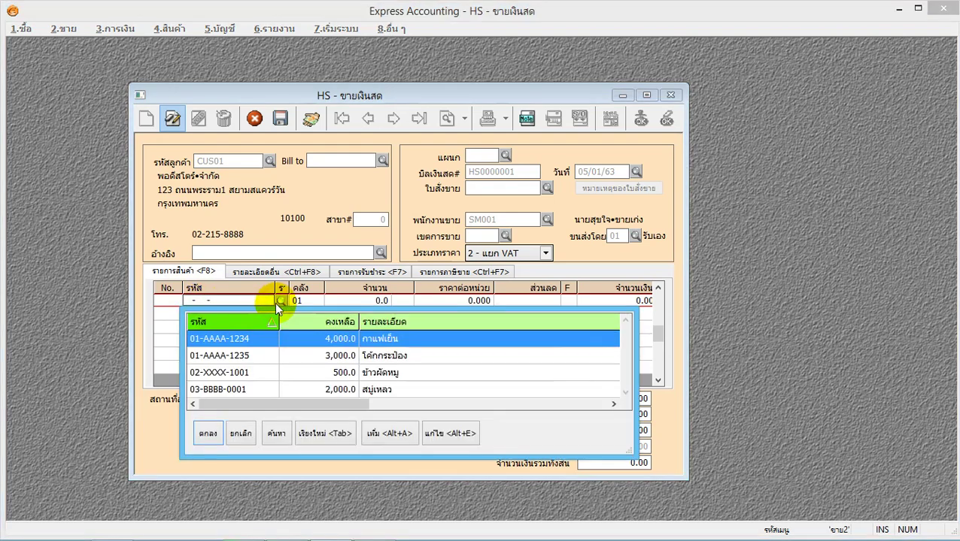
{"action": "double_click", "coordinate": [243, 339]}
{"action": "key", "text": "Return"}
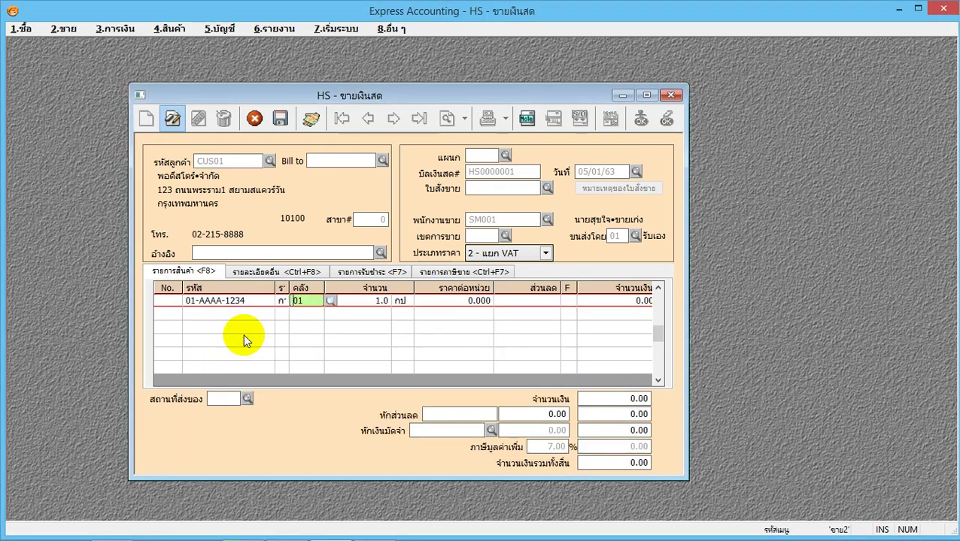
{"action": "key", "text": "Return"}
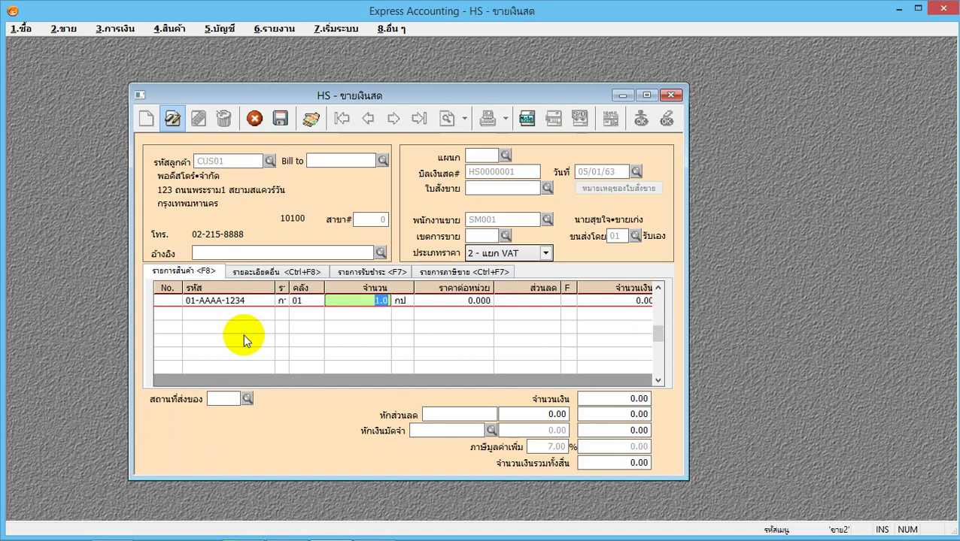
{"action": "type", "text": "100"}
{"action": "key", "text": "Return"}
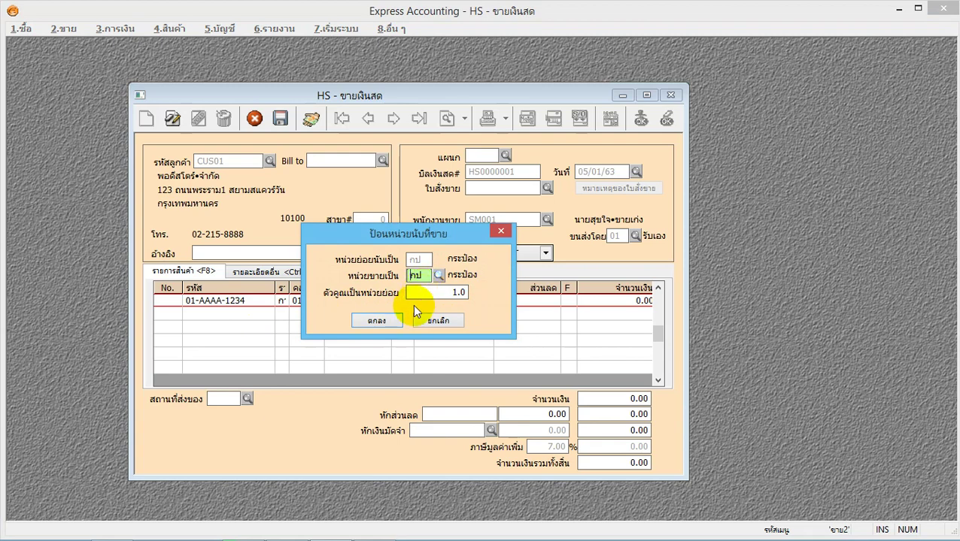
{"action": "left_click", "coordinate": [386, 321]}
{"action": "left_click", "coordinate": [387, 319]}
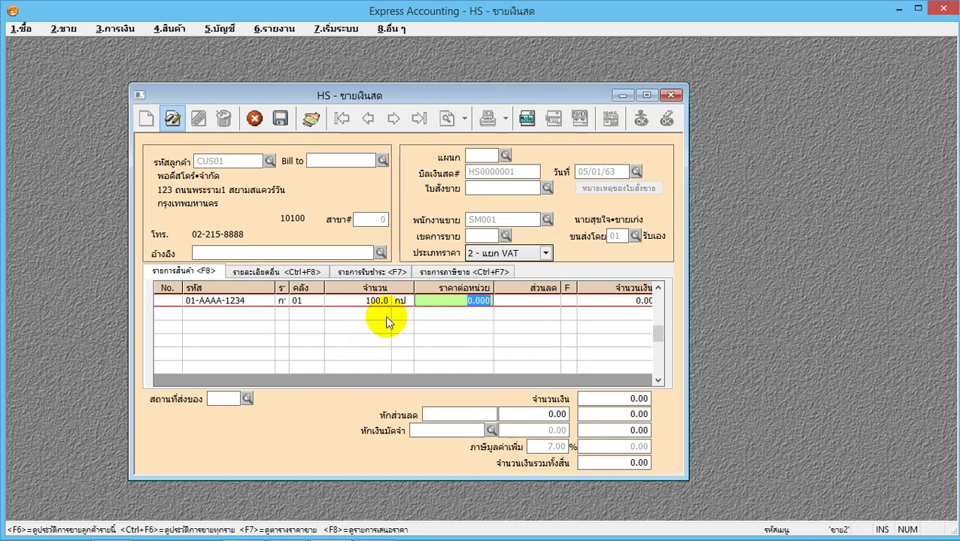
Set the first line's unit price to 20 with a 1% discount and accept the line.
{"action": "type", "text": "20"}
{"action": "key", "text": "Return"}
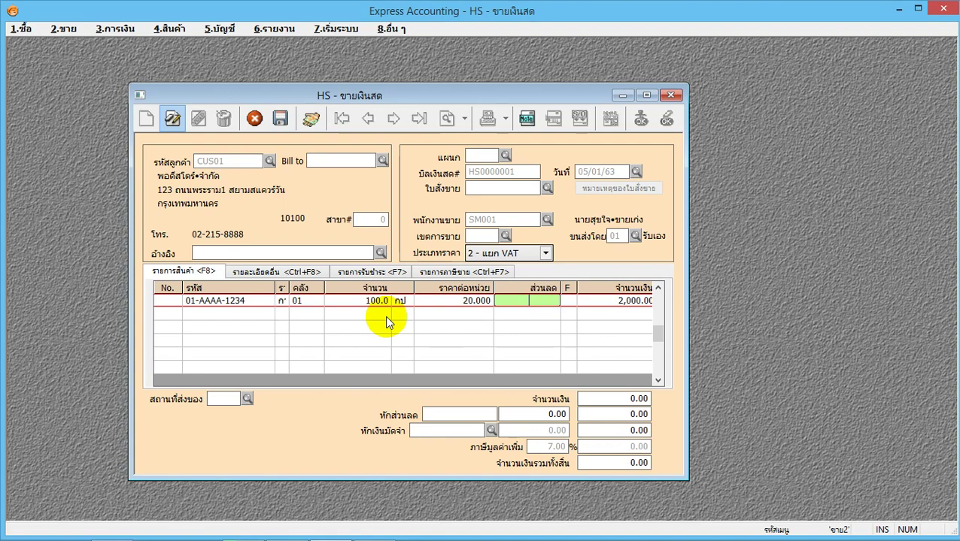
{"action": "type", "text": "1%"}
{"action": "key", "text": "Return"}
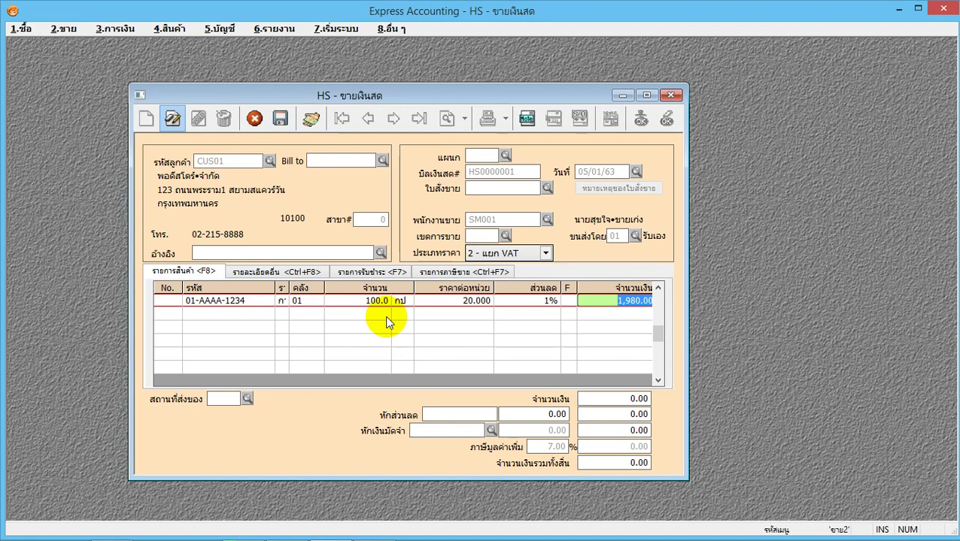
{"action": "key", "text": "Return"}
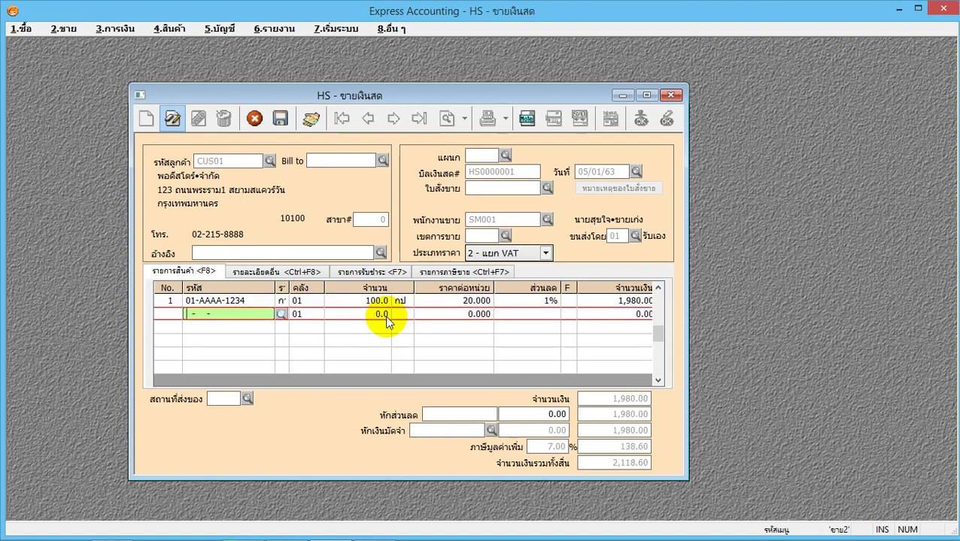
Add product 01-AAAA-1235 as the second line with quantity 100 in unit กป.
{"action": "left_click", "coordinate": [280, 316]}
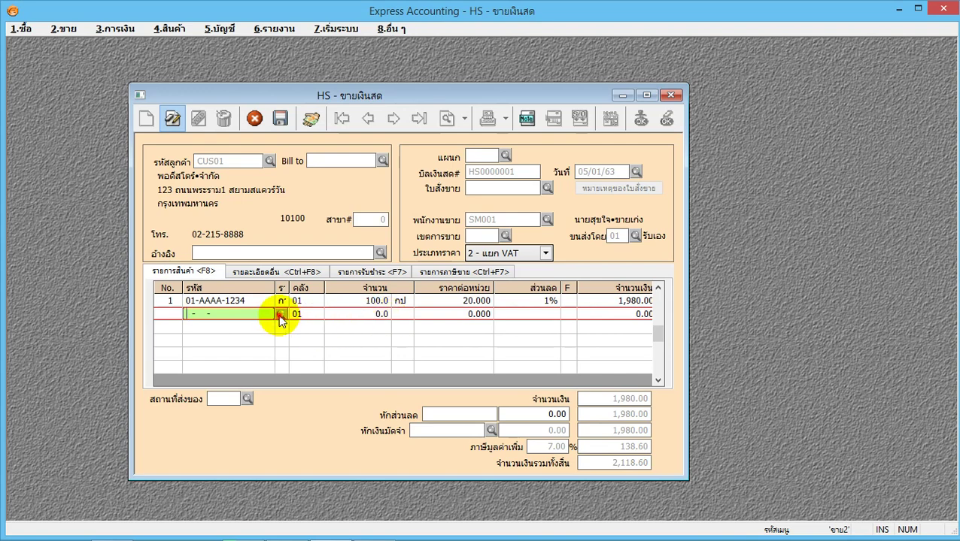
{"action": "left_click", "coordinate": [254, 368]}
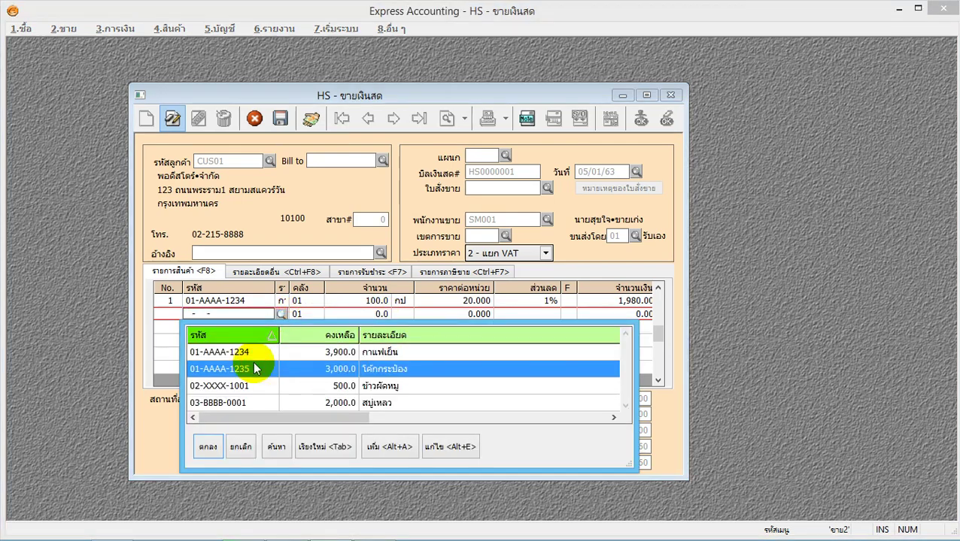
{"action": "double_click", "coordinate": [254, 367]}
{"action": "key", "text": "Return"}
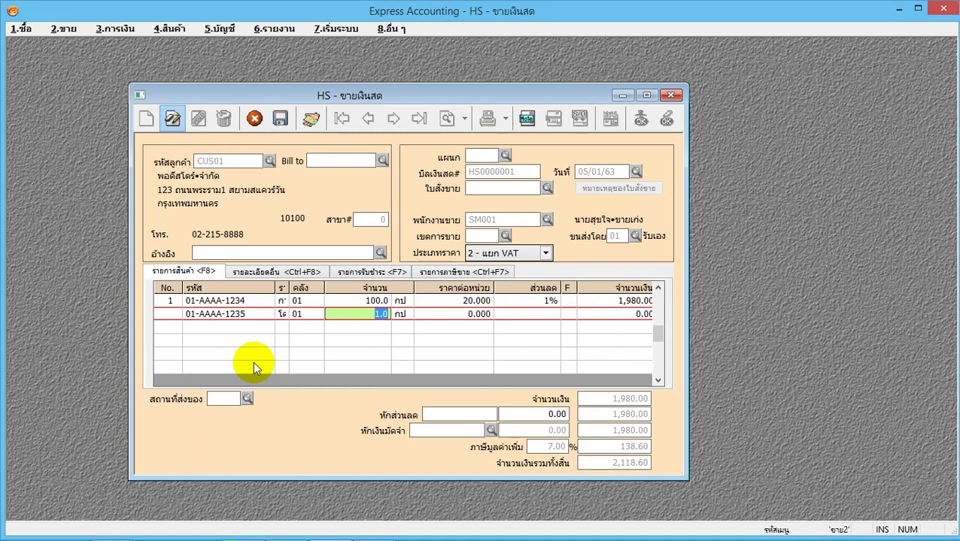
{"action": "type", "text": "100.0"}
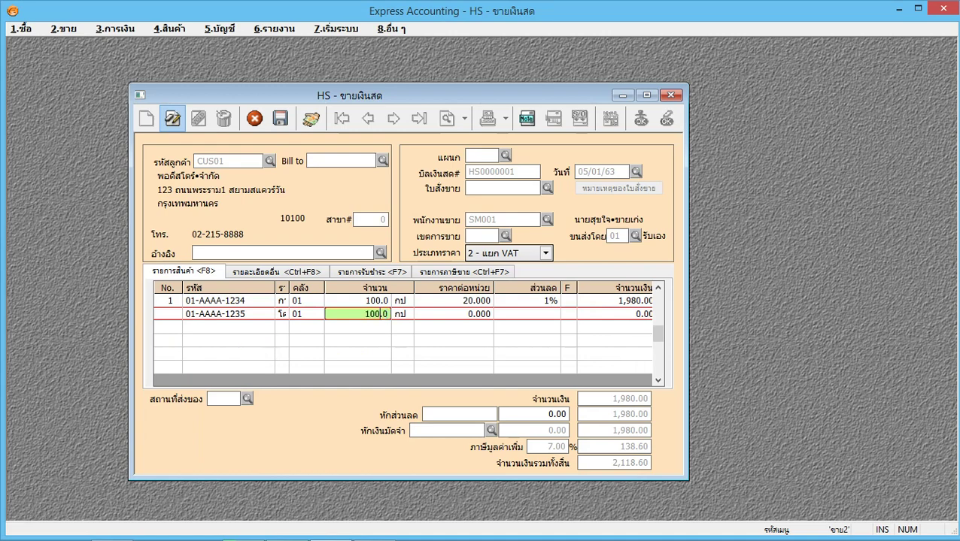
{"action": "key", "text": "Return"}
{"action": "key", "text": "Return"}
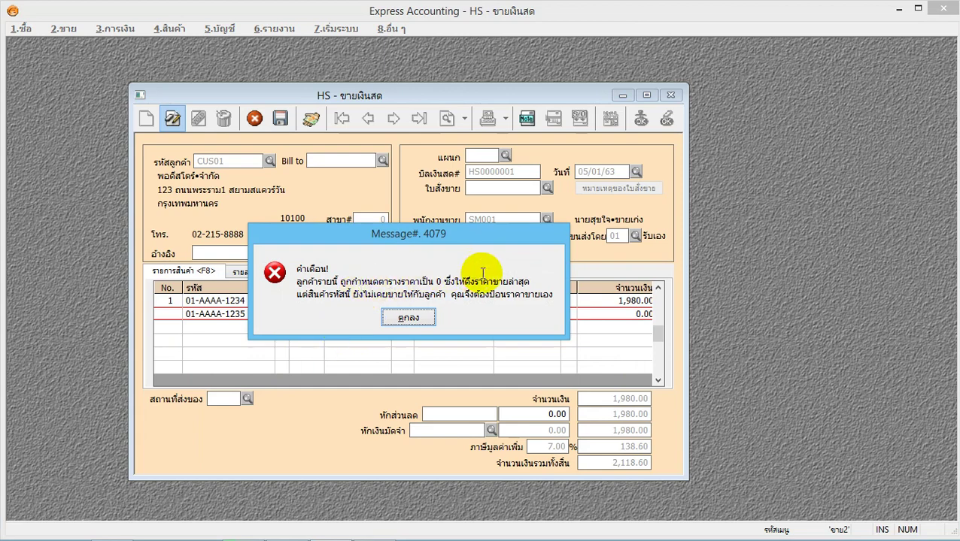
{"action": "left_click", "coordinate": [404, 319]}
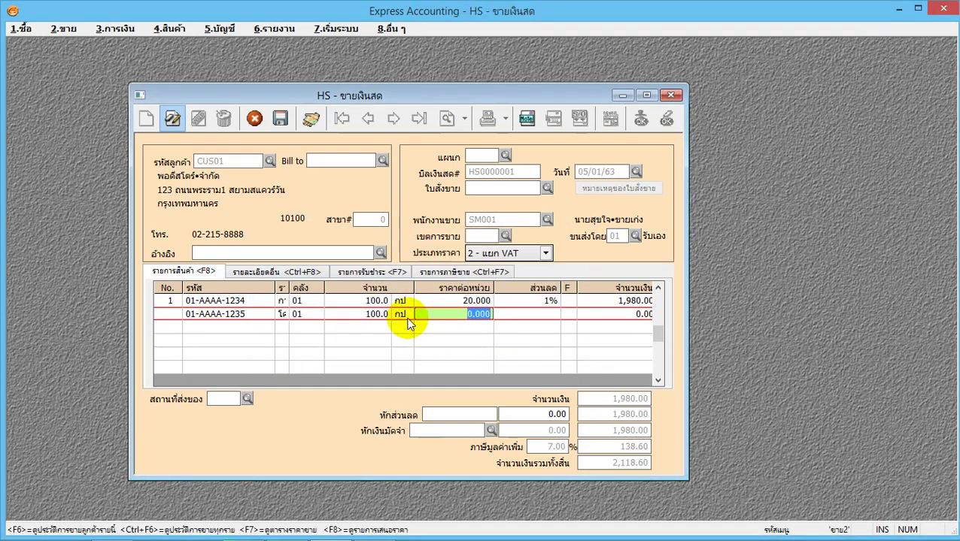
Set the second line's unit price to 20 with no discount and save the cash sale bill.
{"action": "type", "text": "20"}
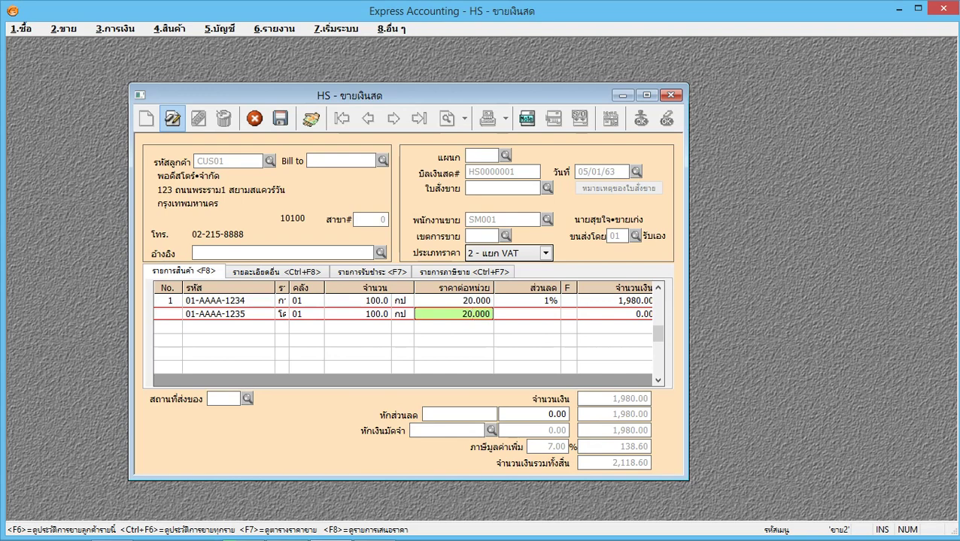
{"action": "key", "text": "Return"}
{"action": "key", "text": "Return"}
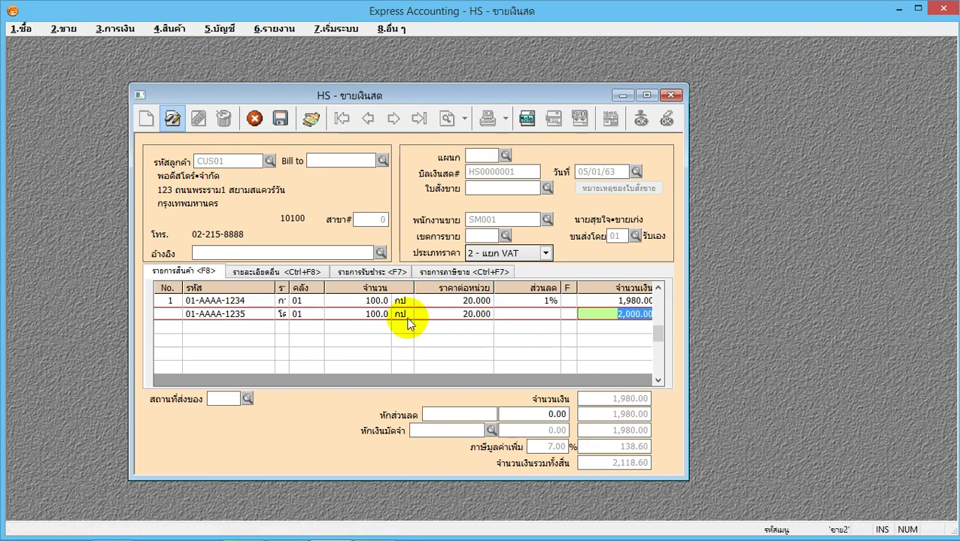
{"action": "key", "text": "Return"}
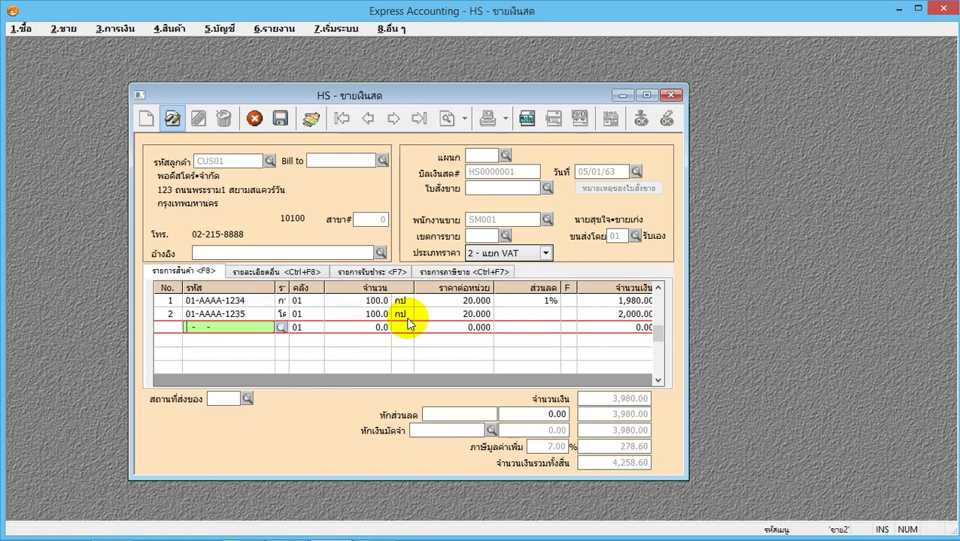
{"action": "left_click", "coordinate": [278, 118]}
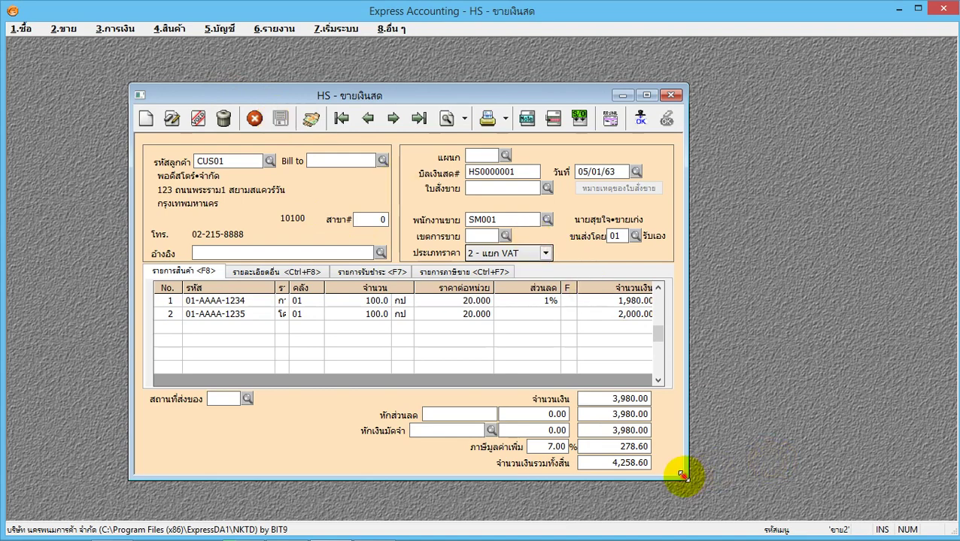
Enlarge the cash sale window and review the debit and credit entries of the bill's sales journal voucher.
{"action": "left_click_drag", "start_coordinate": [685, 478], "coordinate": [752, 496]}
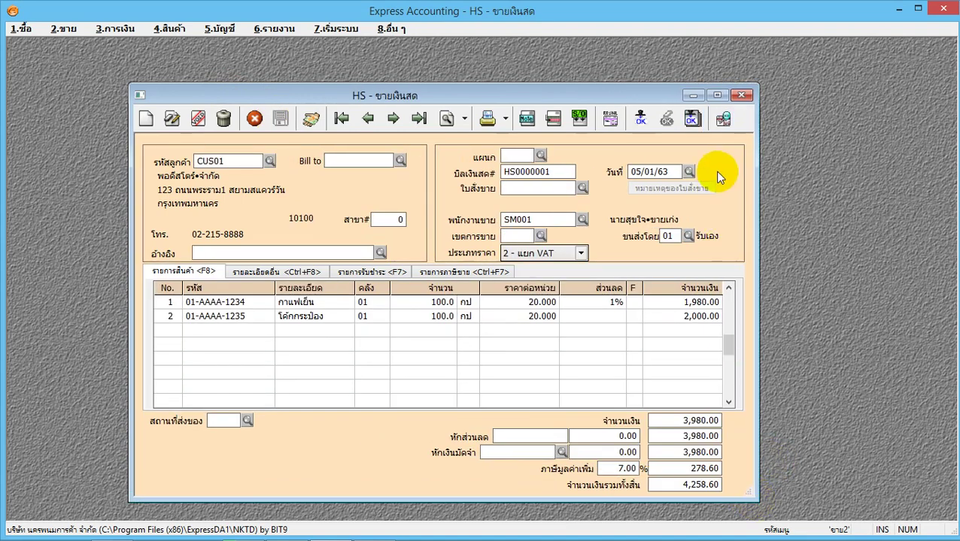
{"action": "left_click", "coordinate": [722, 119]}
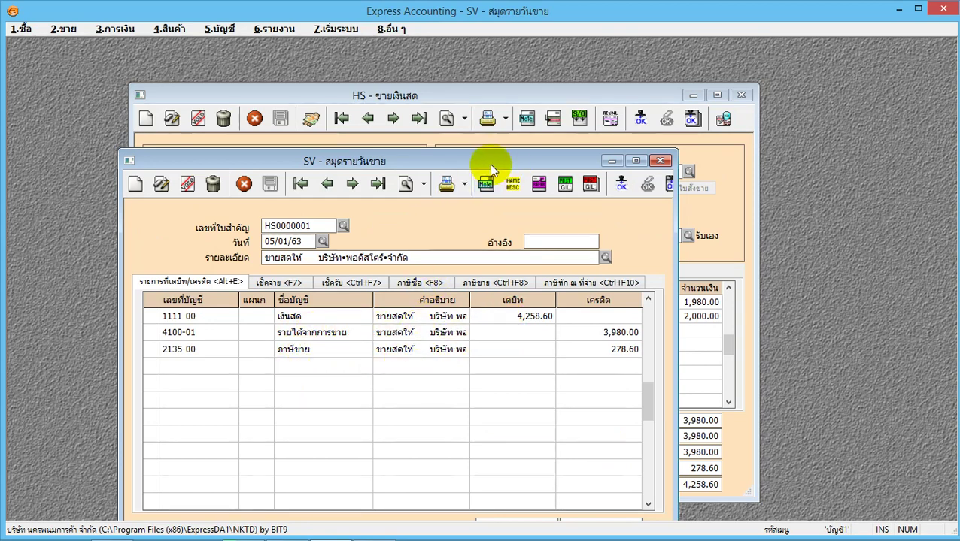
{"action": "left_click_drag", "start_coordinate": [489, 163], "coordinate": [457, 96]}
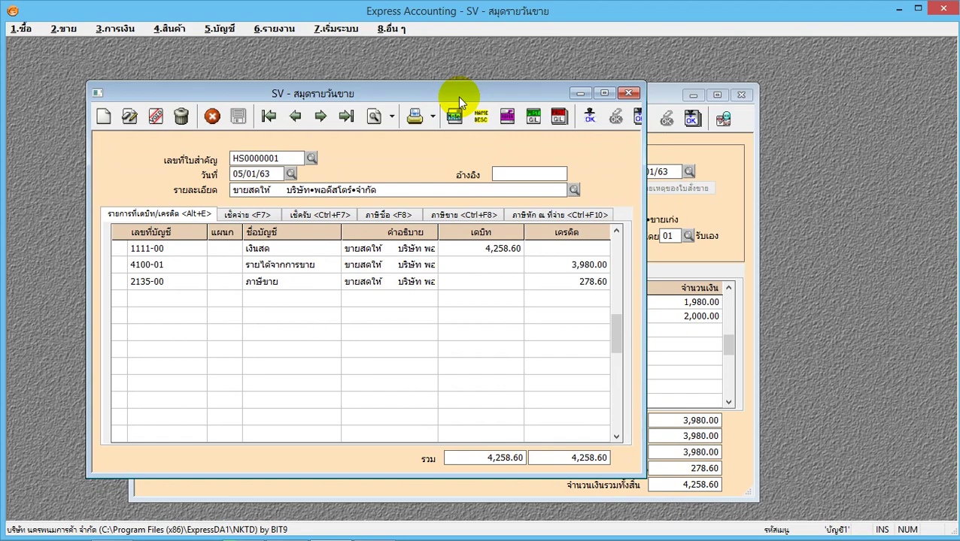
{"action": "left_click", "coordinate": [630, 93]}
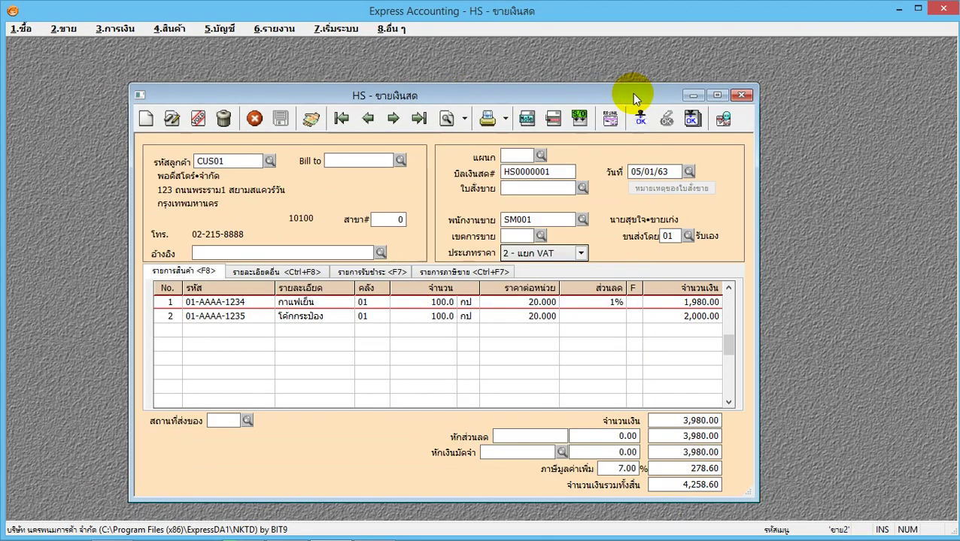
Close the cash sale window, open the sales order (ใบสั่งขาย) window and move it up so it is fully visible.
{"action": "left_click", "coordinate": [744, 98]}
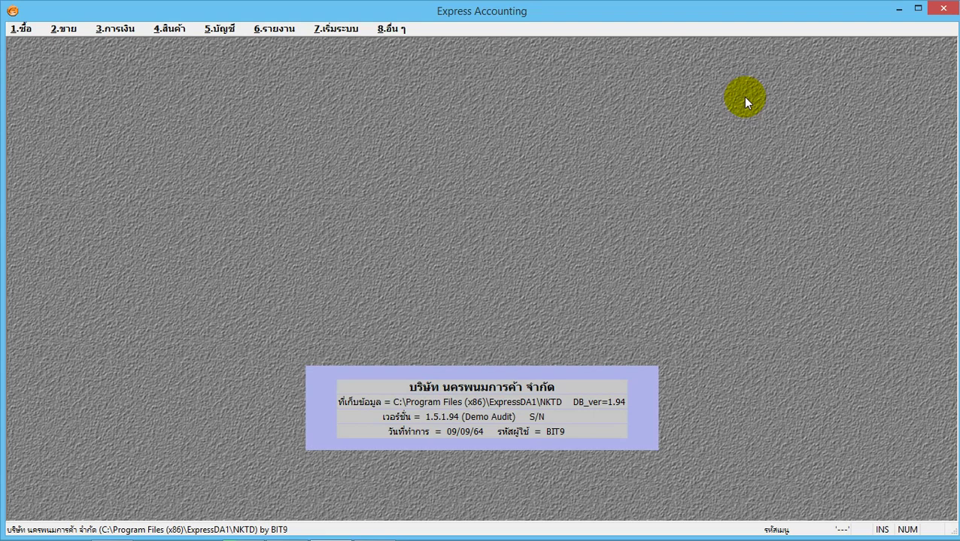
{"action": "left_click", "coordinate": [65, 30]}
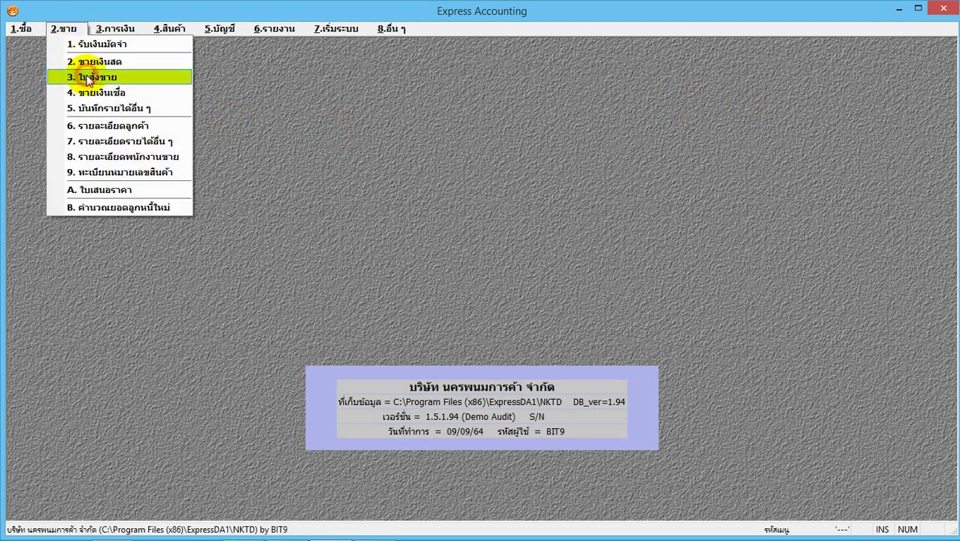
{"action": "left_click", "coordinate": [86, 73]}
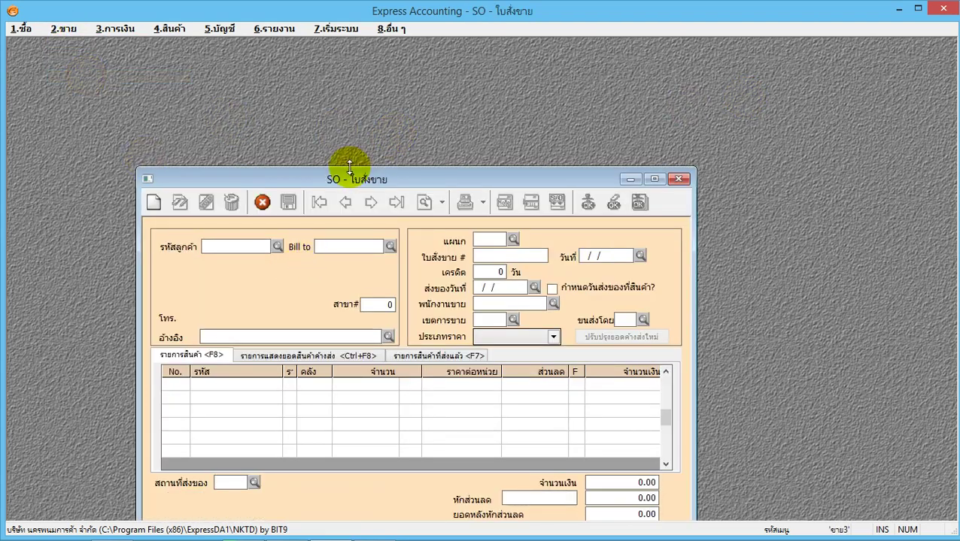
{"action": "left_click_drag", "start_coordinate": [357, 180], "coordinate": [368, 109]}
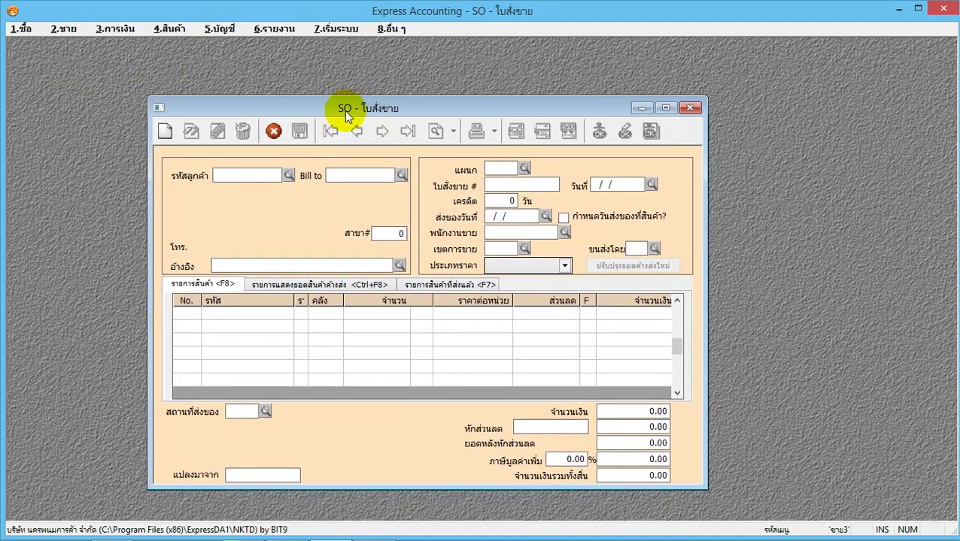
Start a new sales order dated 10/01/63 for customer พอดีสโตร์ จำกัด, leaving the Bill to and reference fields empty.
{"action": "left_click", "coordinate": [166, 134]}
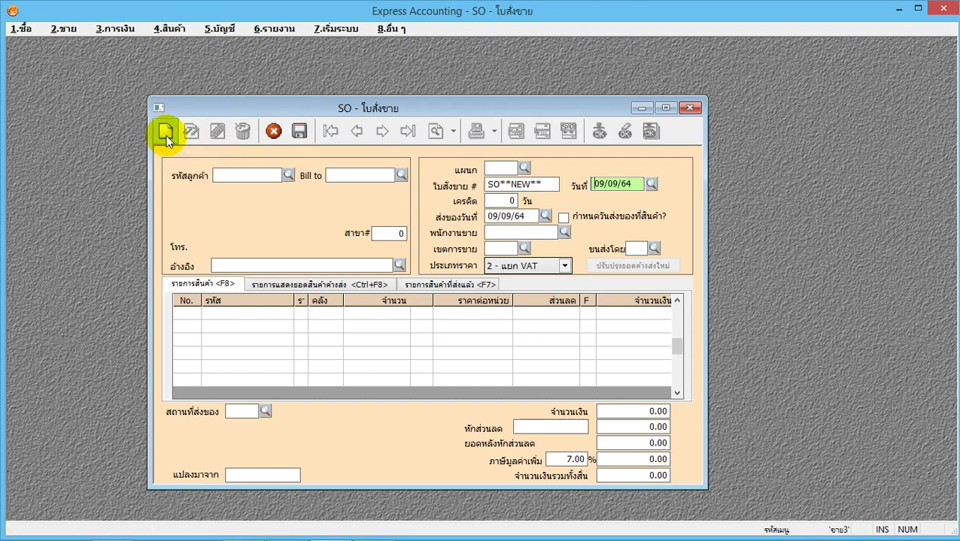
{"action": "type", "text": "10/01/63"}
{"action": "key", "text": "Return"}
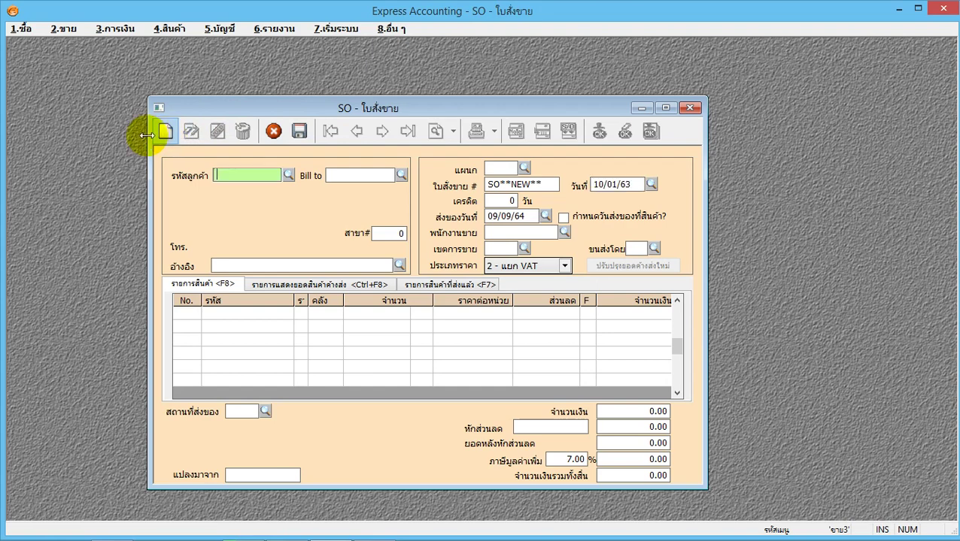
{"action": "left_click", "coordinate": [287, 176]}
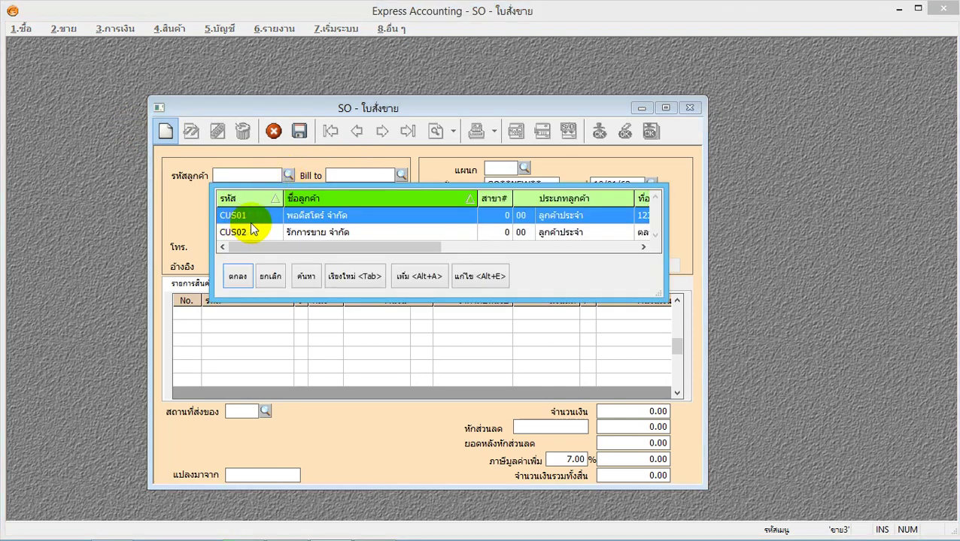
{"action": "left_click", "coordinate": [238, 275]}
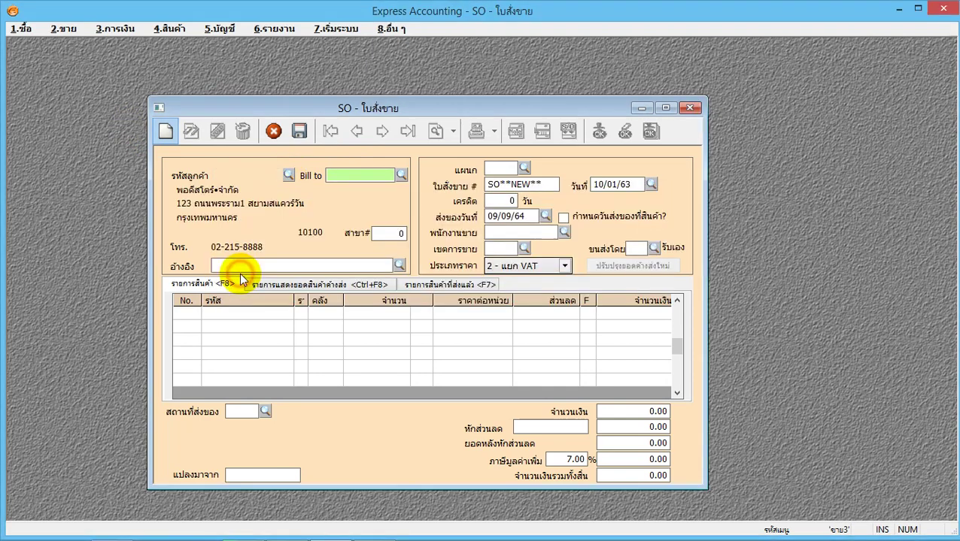
{"action": "key", "text": "Return"}
{"action": "key", "text": "Return"}
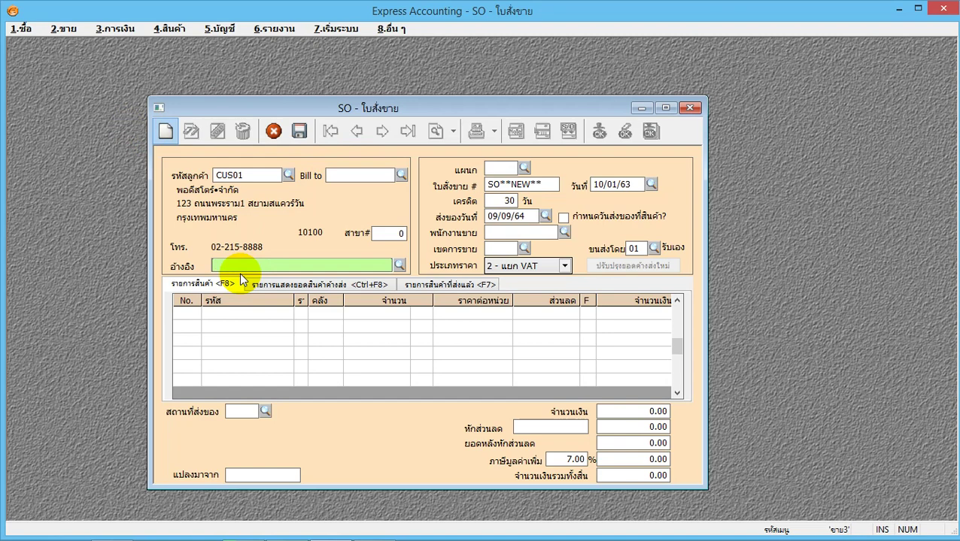
{"action": "key", "text": "Return"}
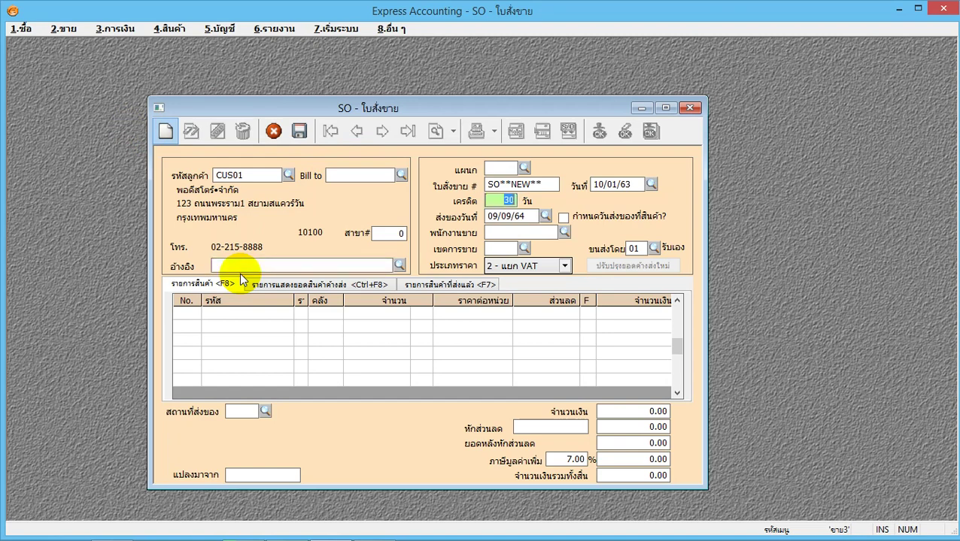
Set the sales order's delivery date to 15/01/63 and assign salesperson SM001.
{"action": "left_click", "coordinate": [525, 216]}
{"action": "key", "text": "BackSpace"}
{"action": "key", "text": "BackSpace"}
{"action": "key", "text": "BackSpace"}
{"action": "key", "text": "BackSpace"}
{"action": "key", "text": "BackSpace"}
{"action": "key", "text": "BackSpace"}
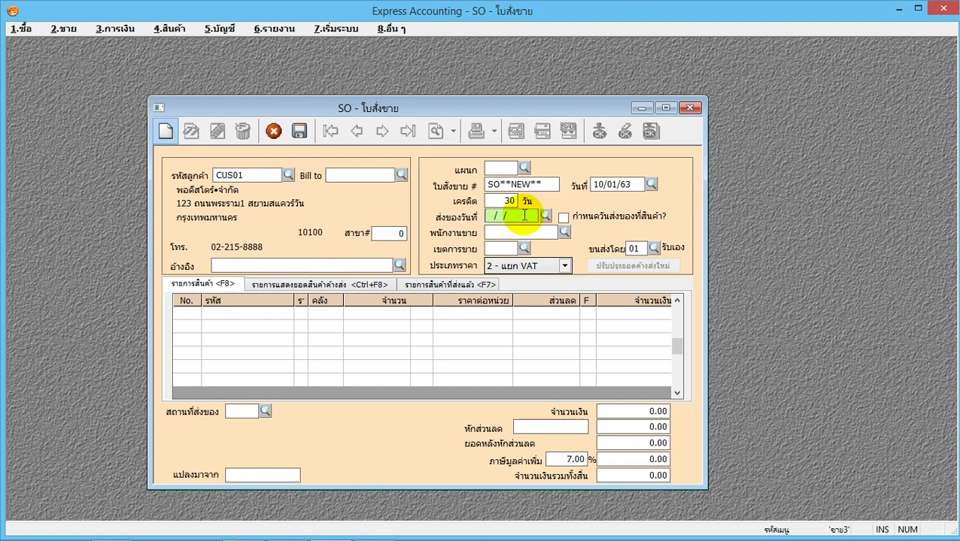
{"action": "type", "text": "15/01/63"}
{"action": "key", "text": "Return"}
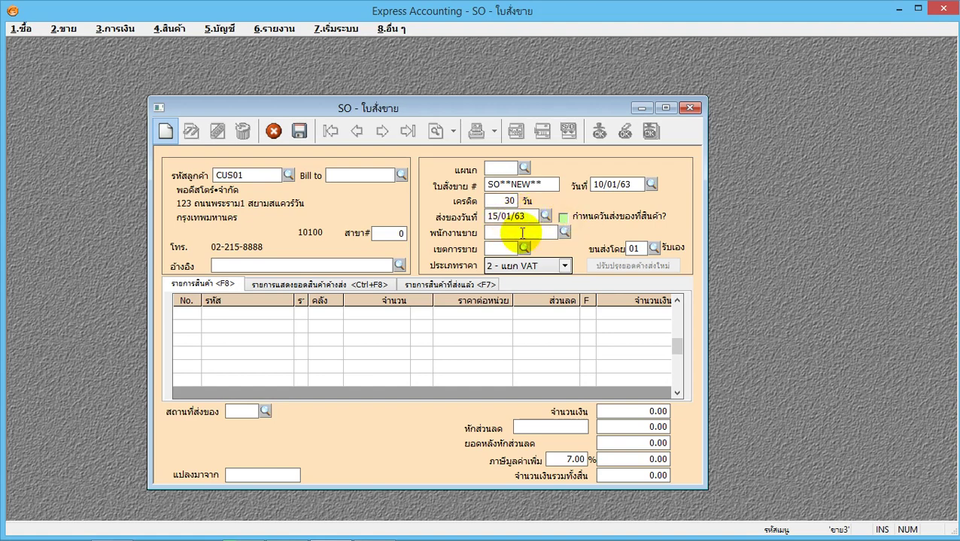
{"action": "left_click", "coordinate": [564, 232]}
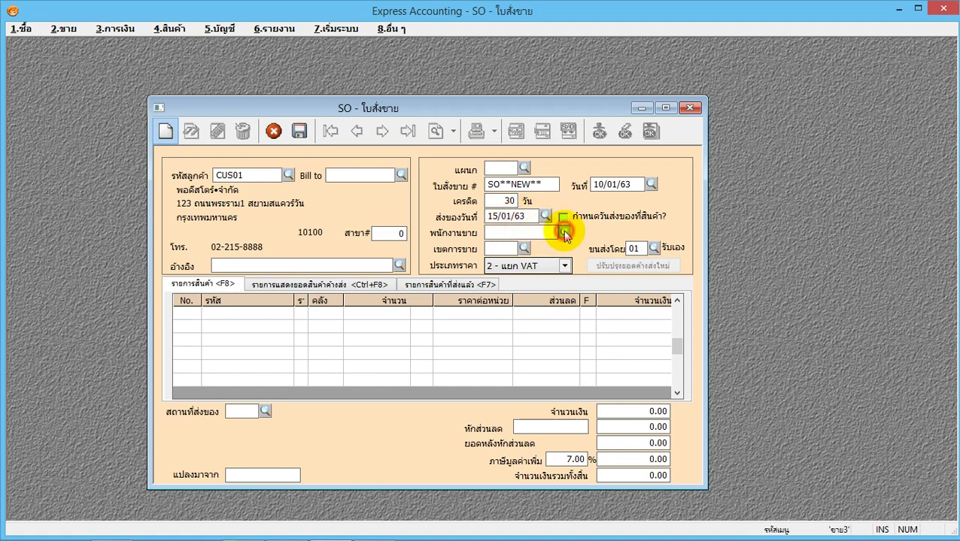
{"action": "double_click", "coordinate": [523, 274]}
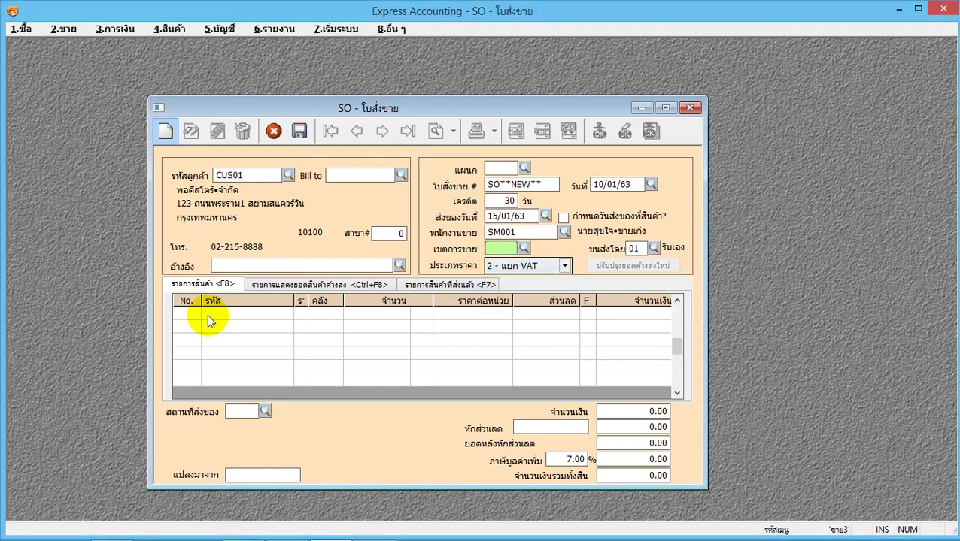
Add product 01-AAAA-1234 as the sales order's first line with quantity 100 in unit กป.
{"action": "left_click", "coordinate": [207, 315]}
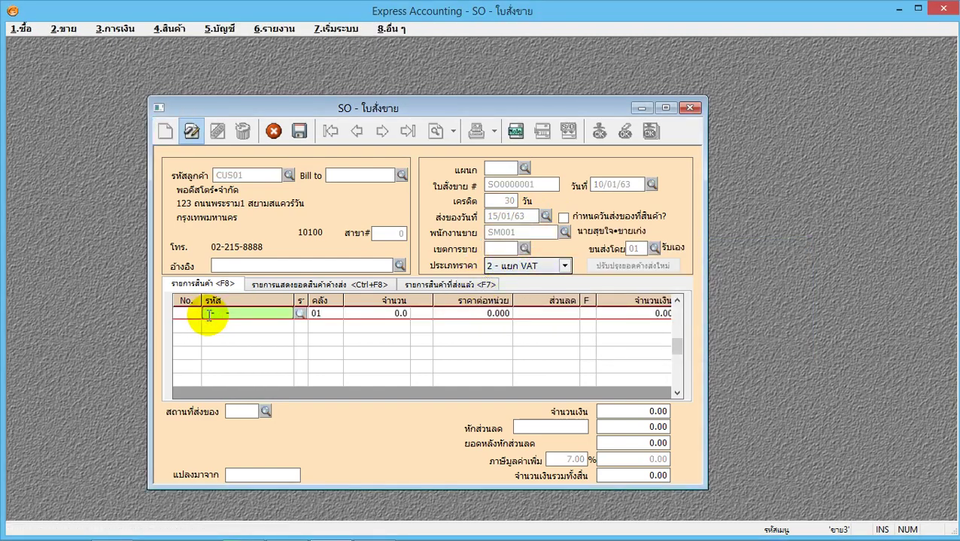
{"action": "left_click", "coordinate": [300, 314]}
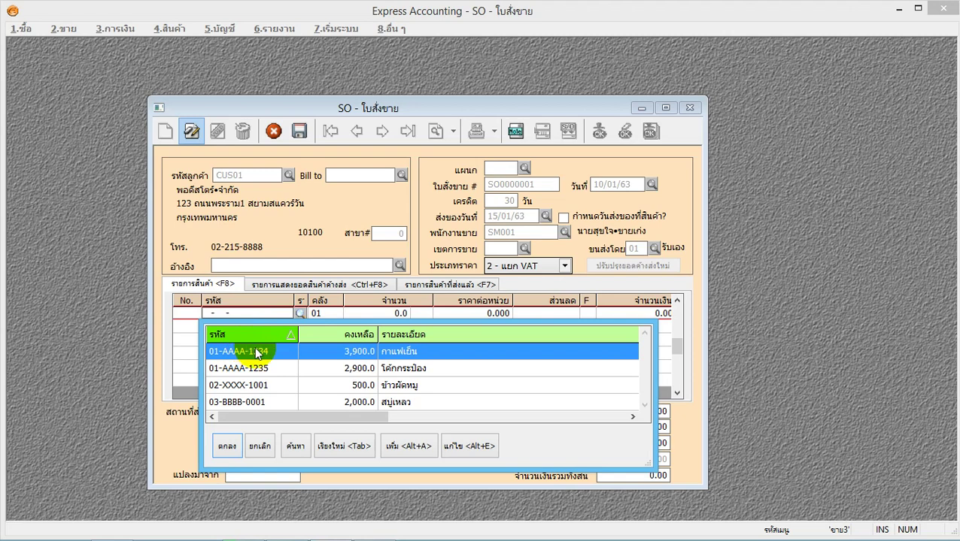
{"action": "left_click", "coordinate": [229, 446]}
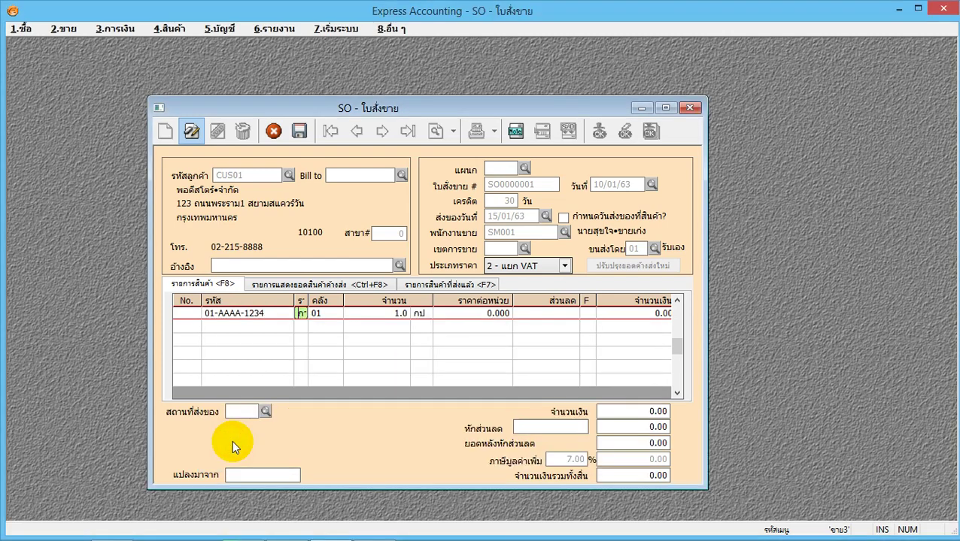
{"action": "type", "text": "100"}
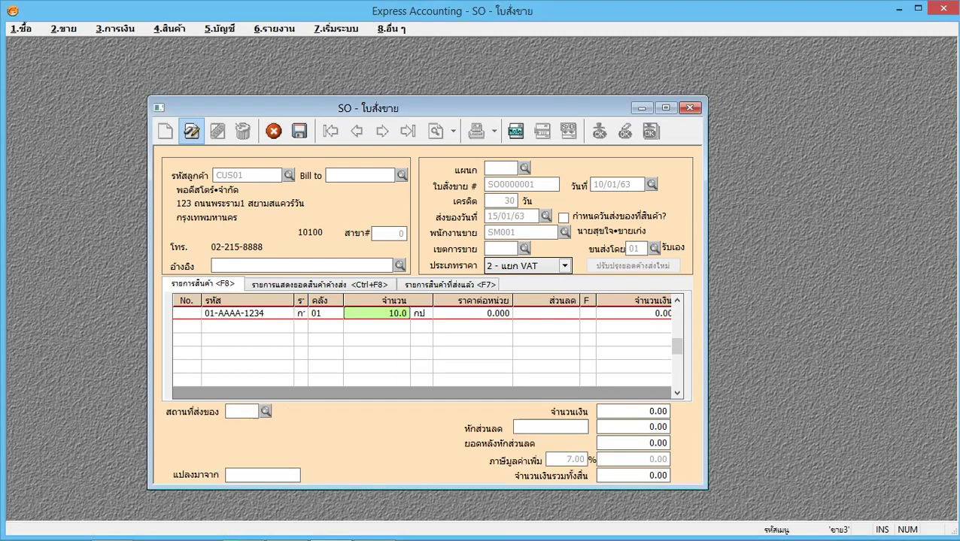
{"action": "key", "text": "Return"}
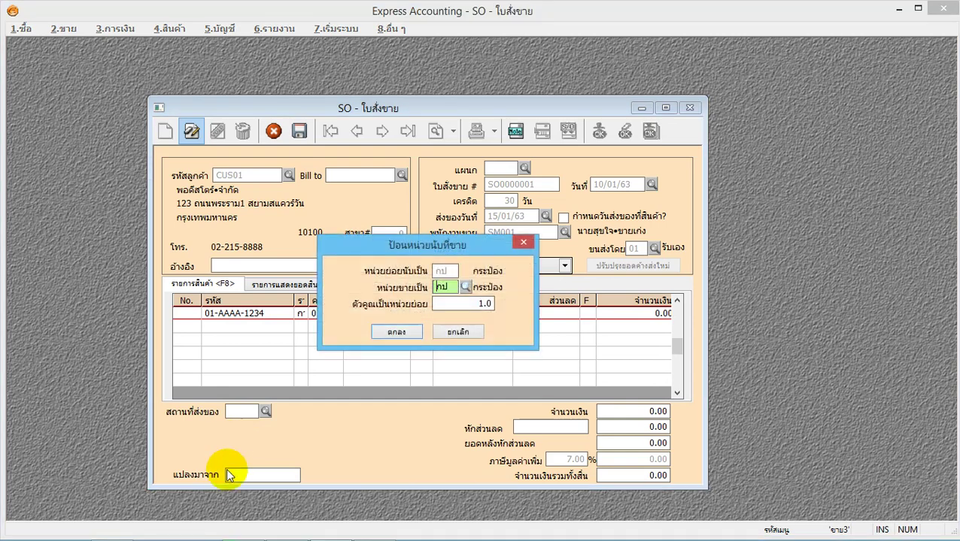
{"action": "left_click", "coordinate": [398, 333]}
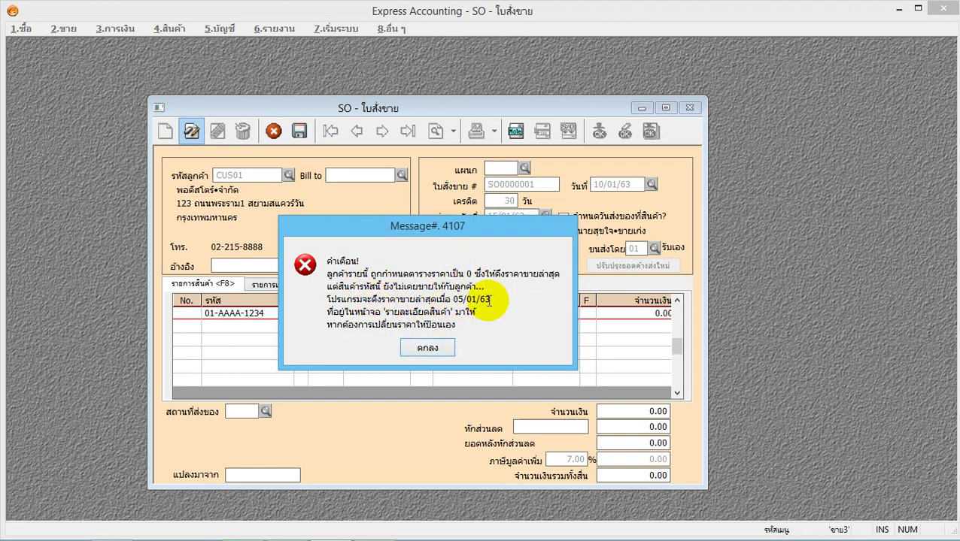
{"action": "left_click", "coordinate": [427, 348]}
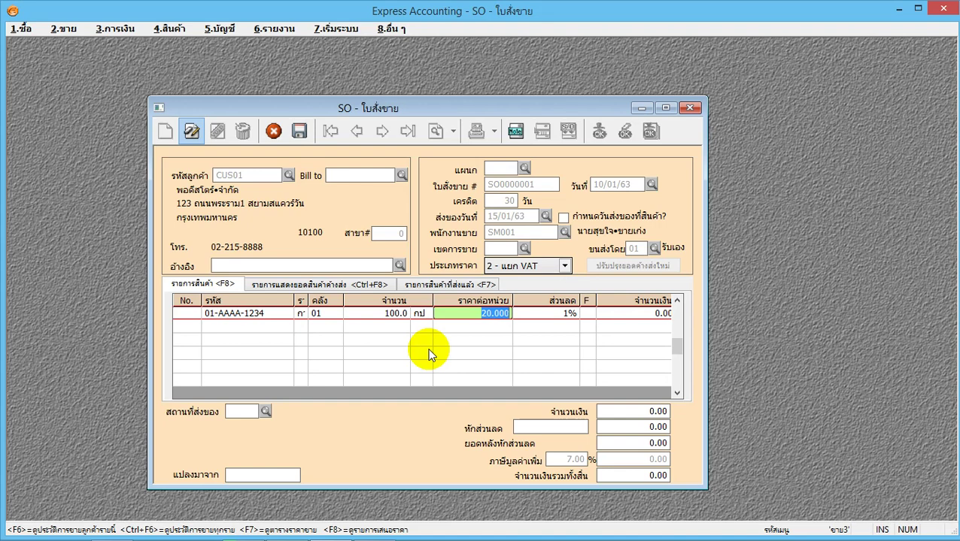
Keep the first line's unit price of 20, clear its discount and accept the line.
{"action": "key", "text": "Return"}
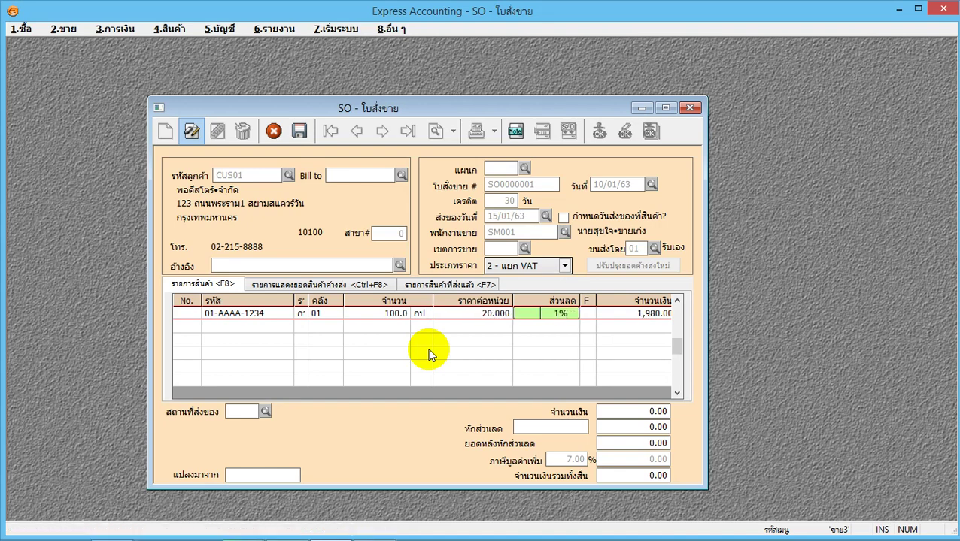
{"action": "key", "text": "BackSpace"}
{"action": "key", "text": "Return"}
{"action": "key", "text": "Return"}
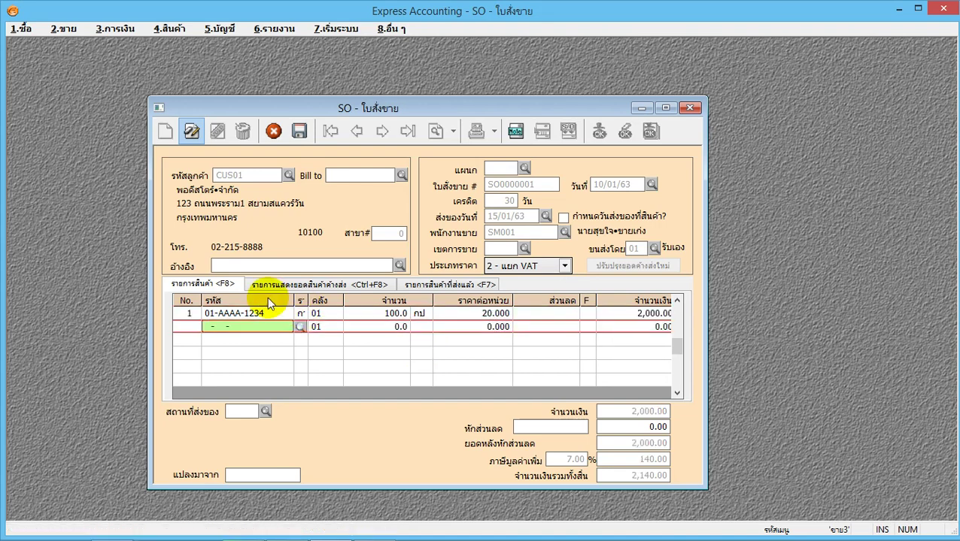
Add product 01-AAAA-1235 as the second order line with quantity 100 กป at unit price 20 without discount, and end line entry.
{"action": "left_click", "coordinate": [300, 326]}
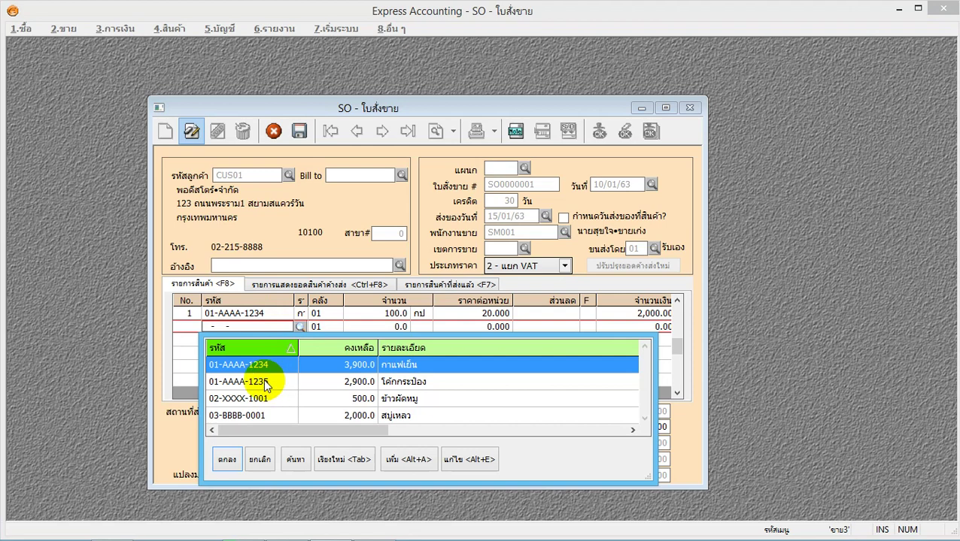
{"action": "double_click", "coordinate": [264, 382]}
{"action": "key", "text": "Return"}
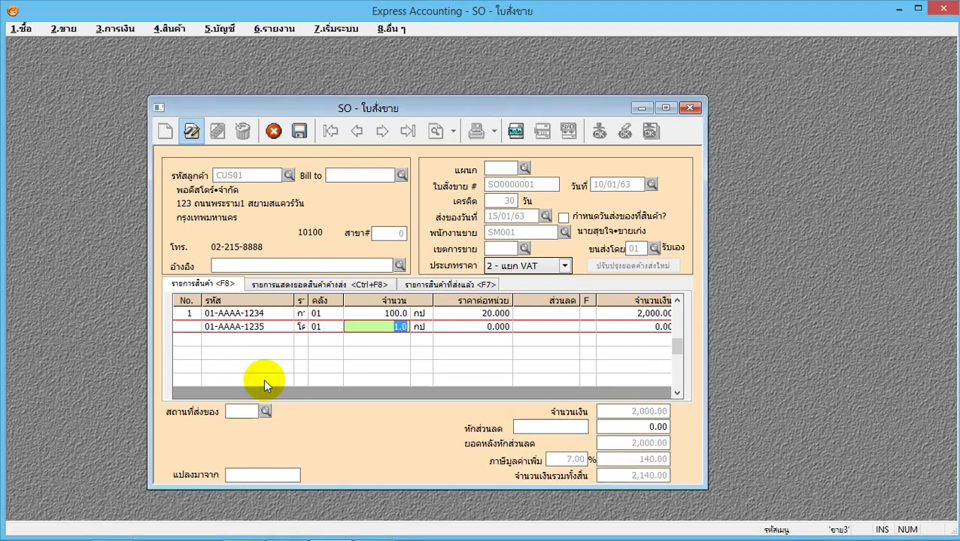
{"action": "type", "text": "100"}
{"action": "key", "text": "Return"}
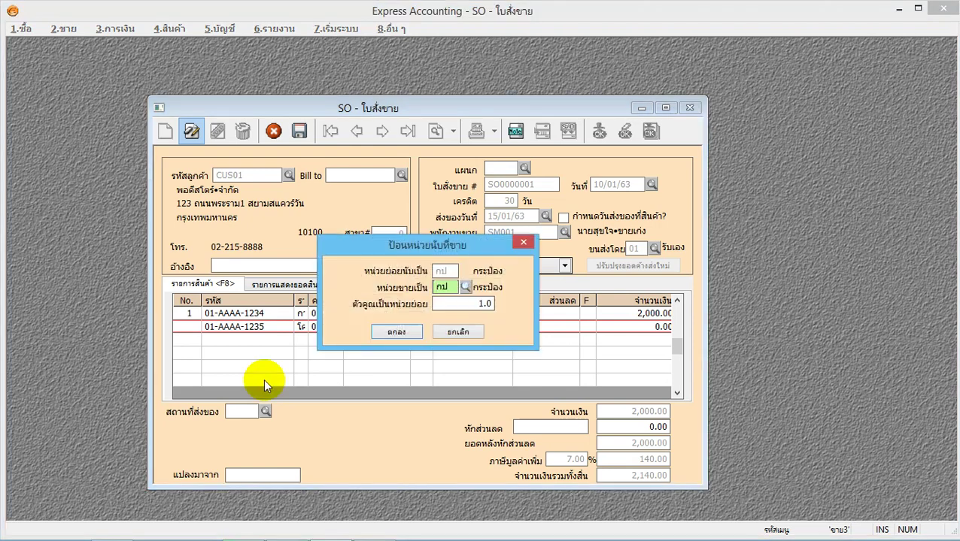
{"action": "left_click", "coordinate": [387, 331]}
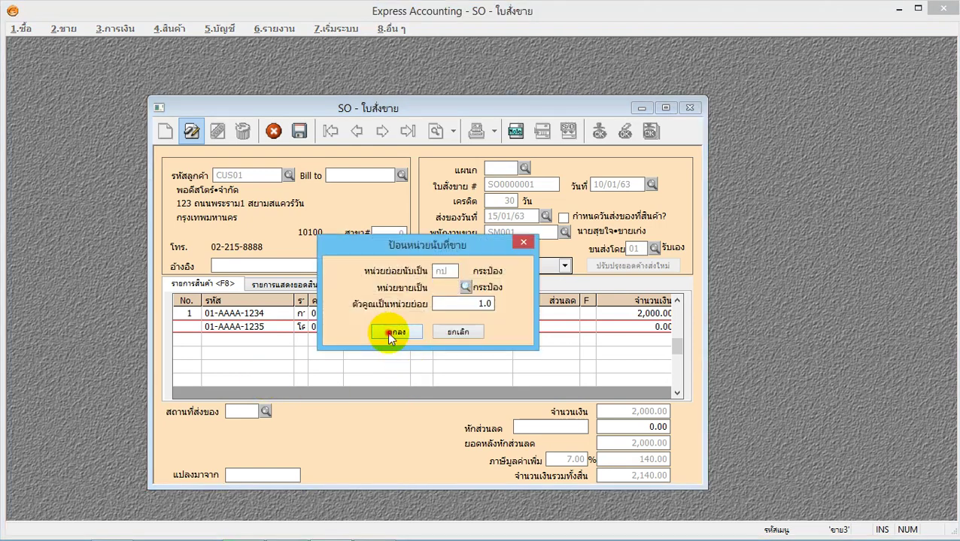
{"action": "key", "text": "Return"}
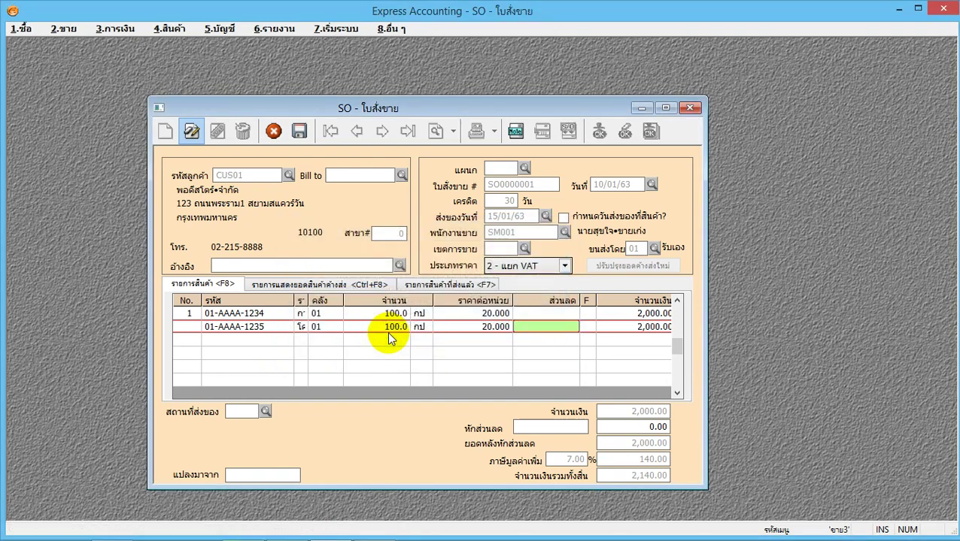
{"action": "key", "text": "Return"}
{"action": "key", "text": "Return"}
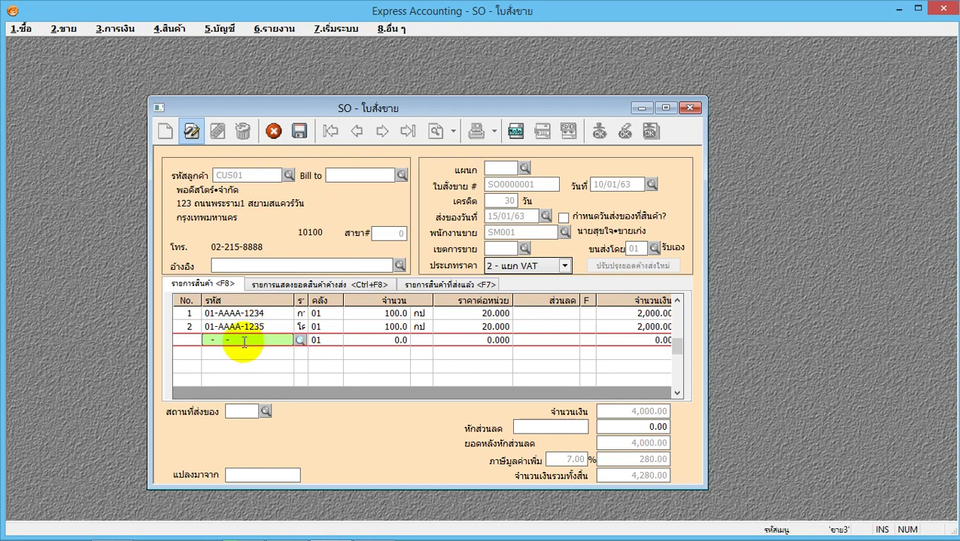
{"action": "left_click", "coordinate": [273, 132]}
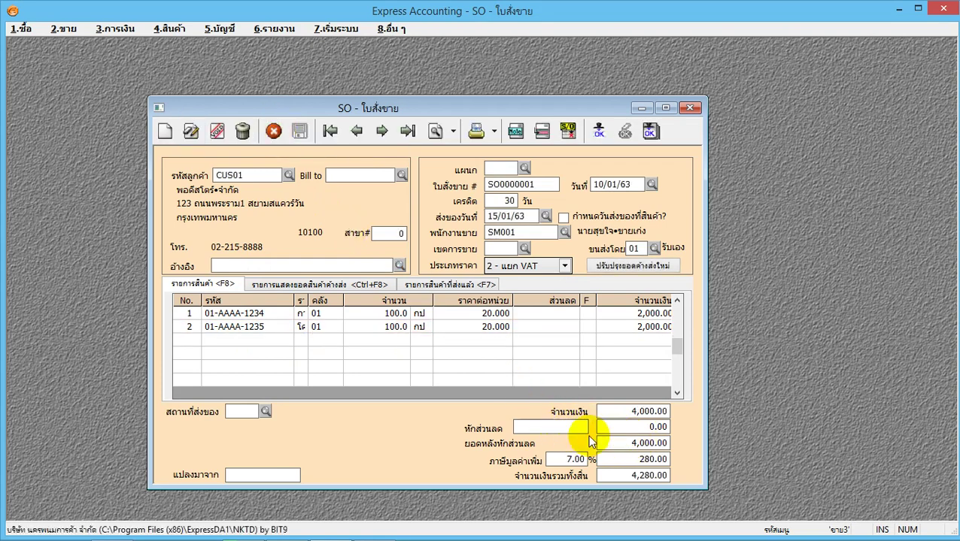
Apply a 3% discount to the whole sales order, keep VAT at 7% and save the order.
{"action": "double_click", "coordinate": [546, 426]}
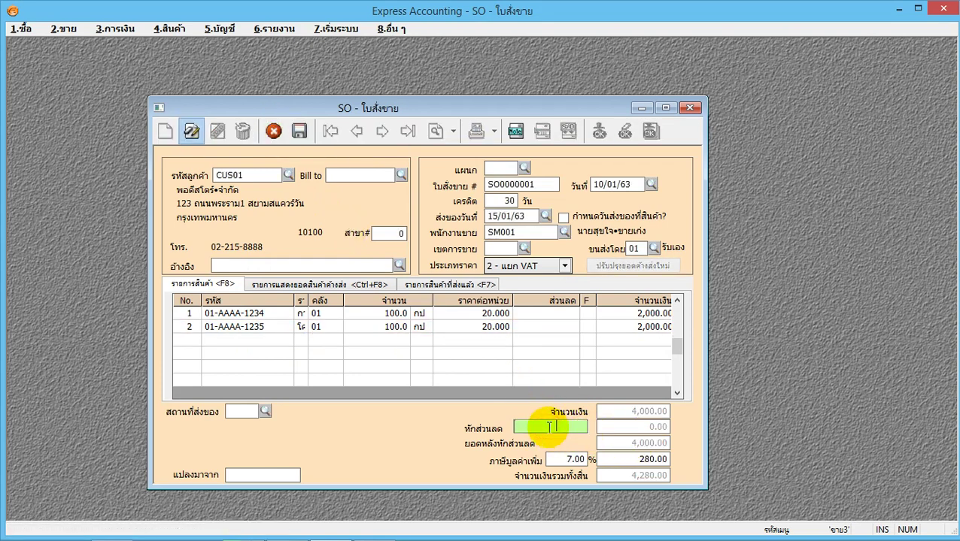
{"action": "type", "text": "3"}
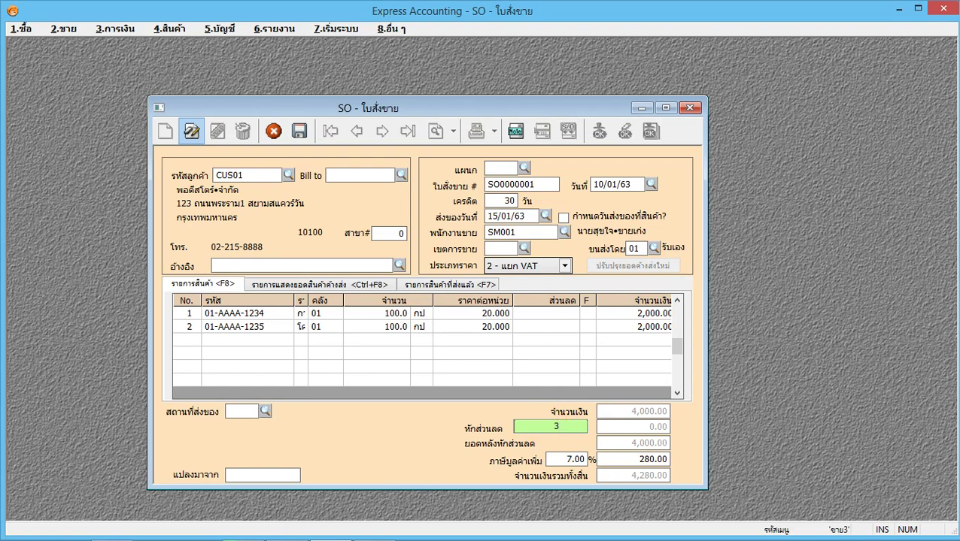
{"action": "type", "text": "%"}
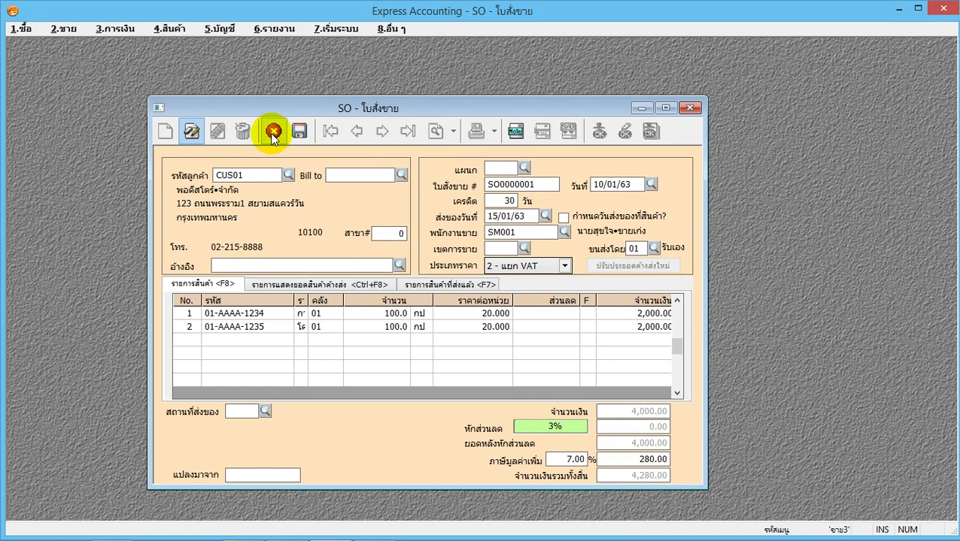
{"action": "left_click", "coordinate": [555, 428]}
{"action": "key", "text": "Return"}
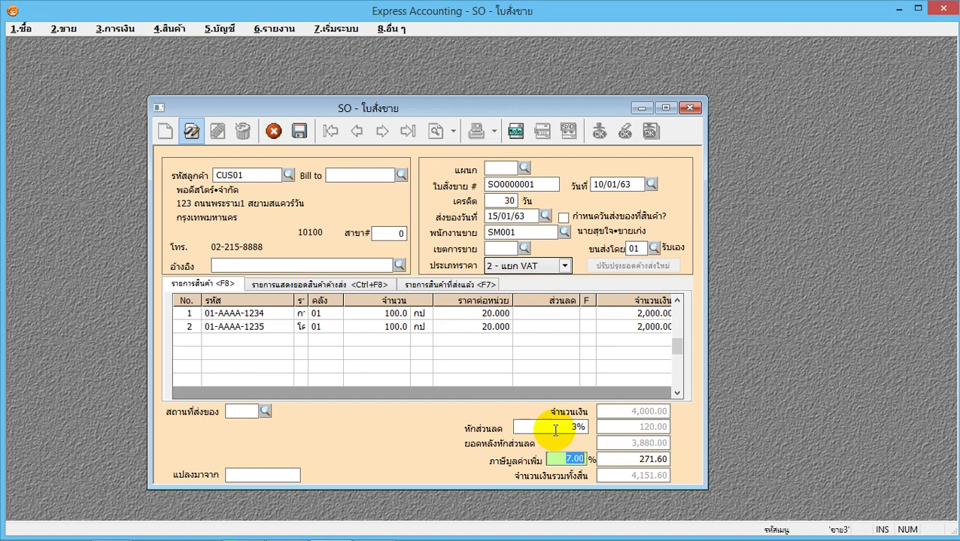
{"action": "left_click", "coordinate": [303, 130]}
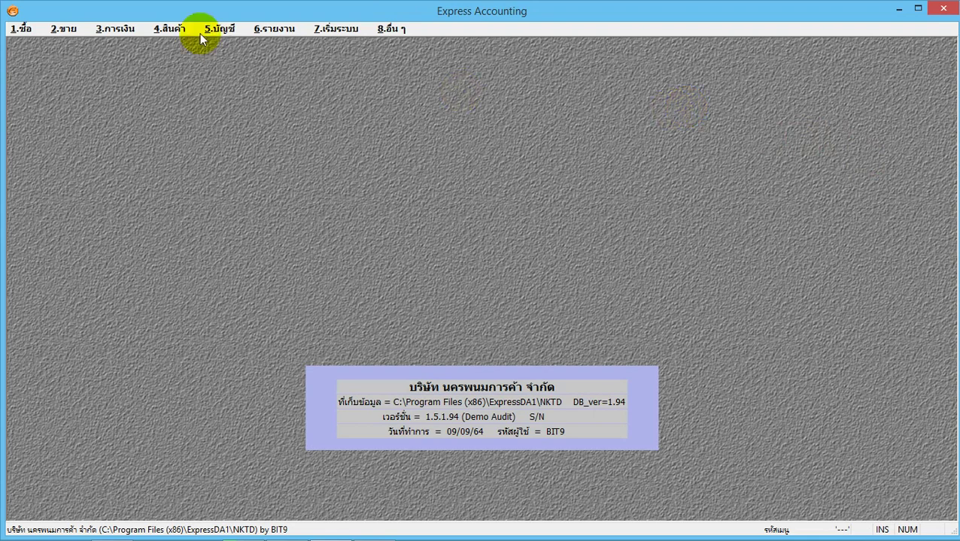
Create a new credit sale invoice (ขายเงินเชื่อ) with automatic document numbering and date it 15/01/63.
{"action": "left_click", "coordinate": [70, 30]}
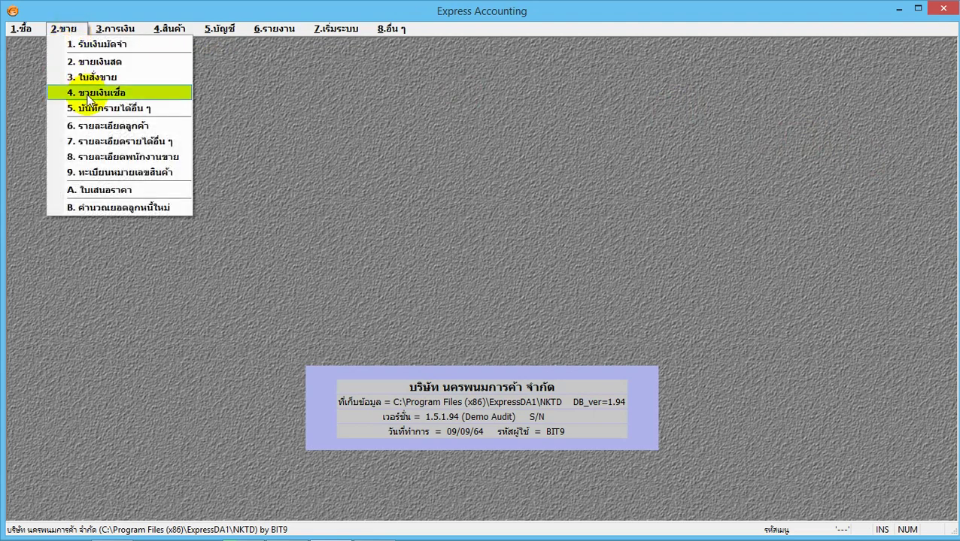
{"action": "left_click", "coordinate": [88, 96]}
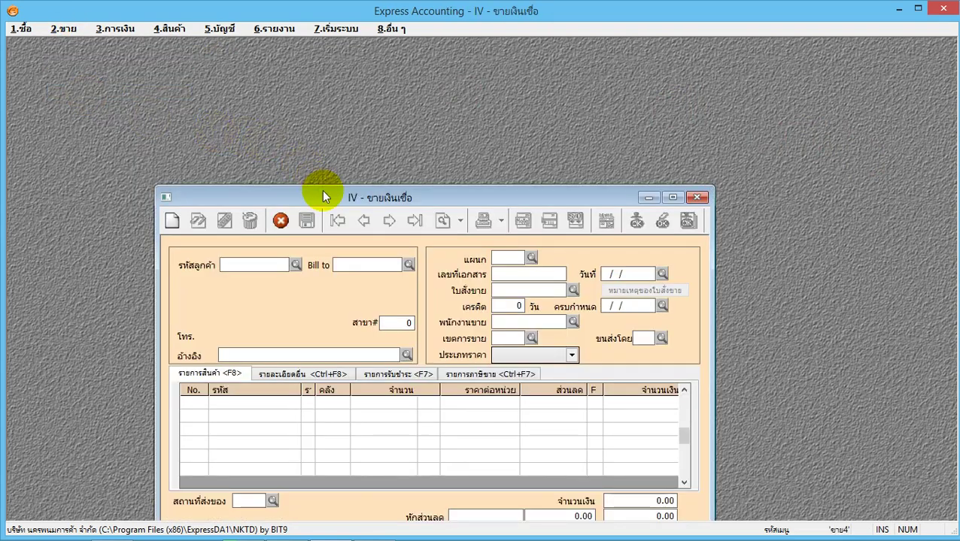
{"action": "left_click_drag", "start_coordinate": [322, 197], "coordinate": [326, 104]}
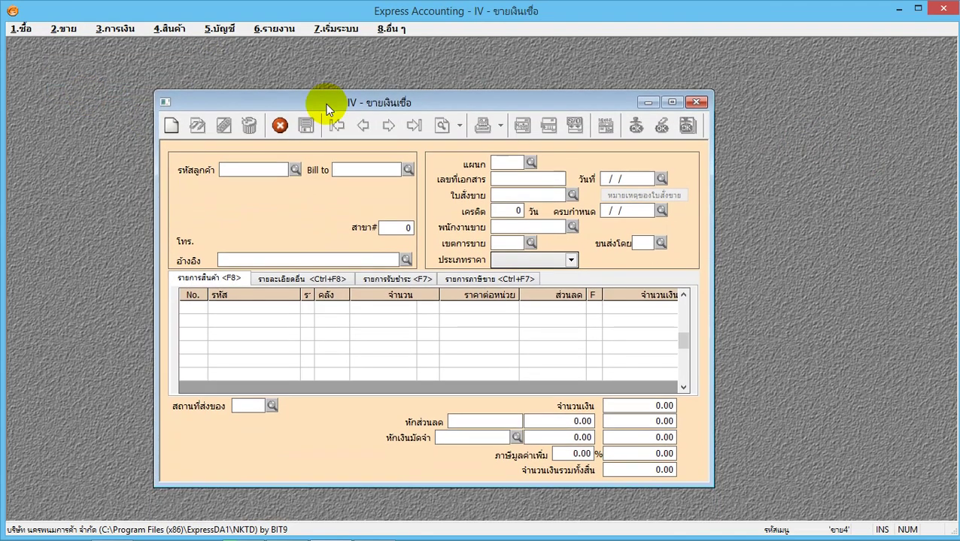
{"action": "left_click", "coordinate": [172, 125]}
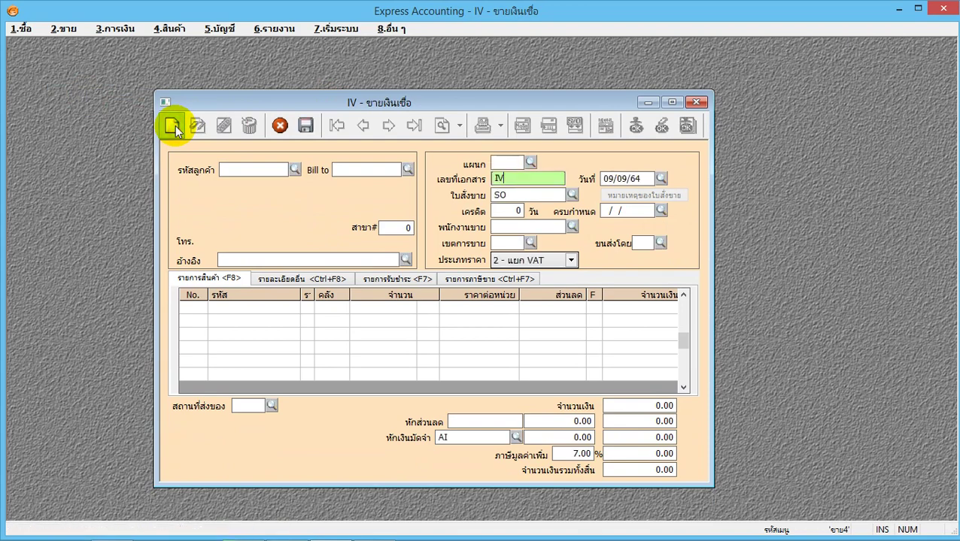
{"action": "key", "text": "Return"}
{"action": "type", "text": "15/0"}
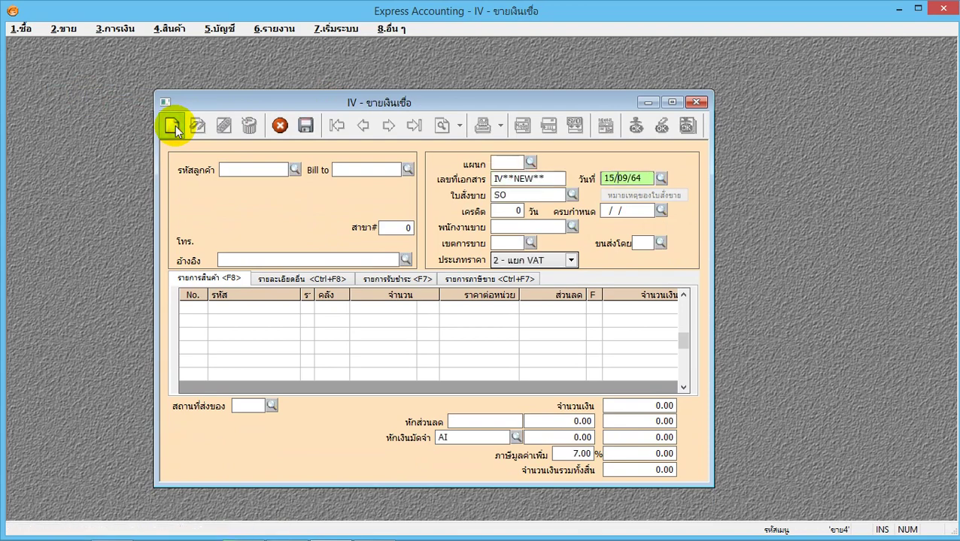
{"action": "type", "text": "1/63"}
{"action": "key", "text": "Return"}
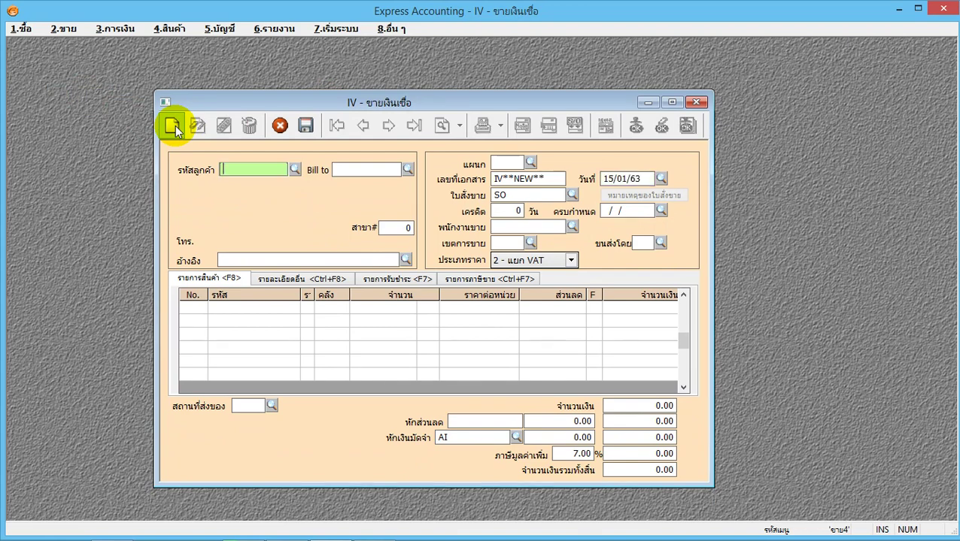
Choose customer พอดีสโตร์ จำกัด for the invoice and link it to the pending sales order dated 10/01/63.
{"action": "left_click", "coordinate": [296, 170]}
{"action": "double_click", "coordinate": [274, 211]}
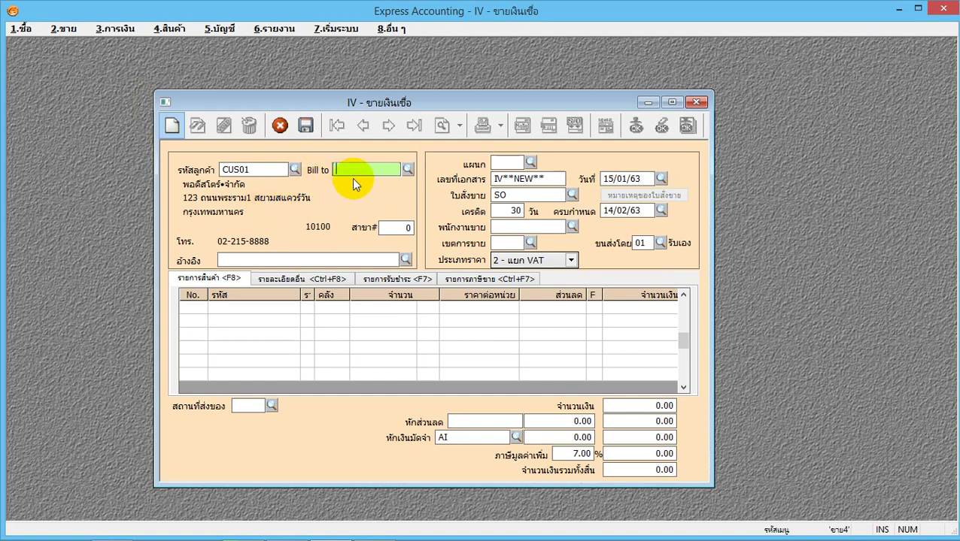
{"action": "key", "text": "Return"}
{"action": "key", "text": "Return"}
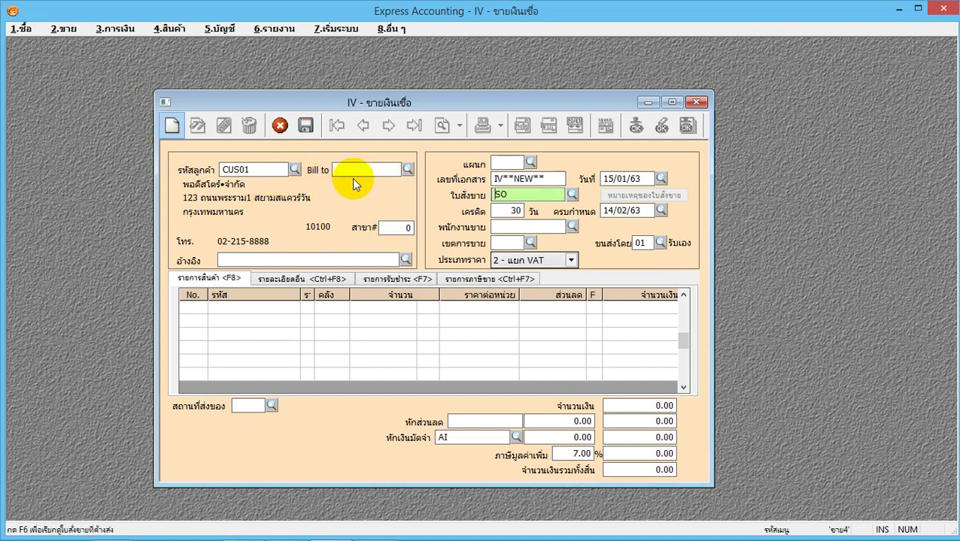
{"action": "left_click", "coordinate": [572, 193]}
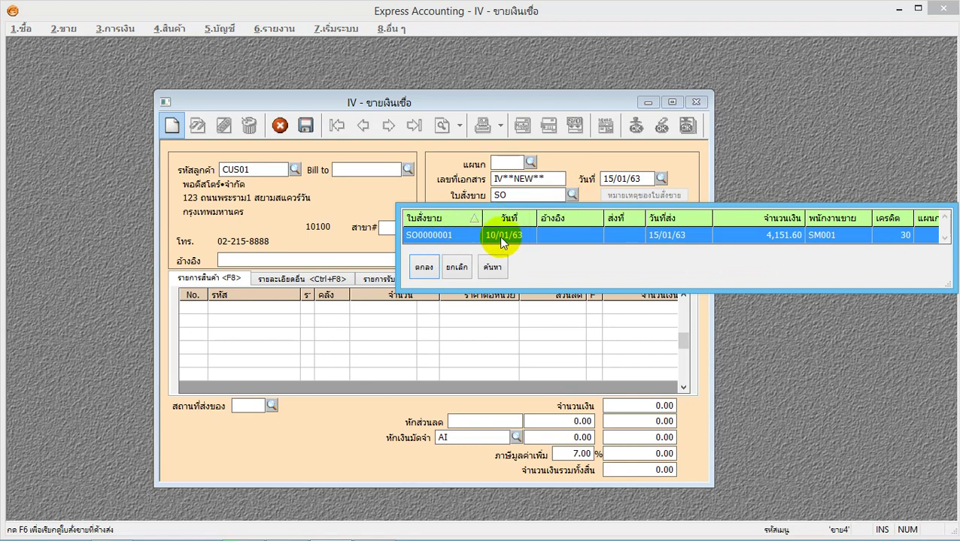
{"action": "left_click", "coordinate": [424, 267]}
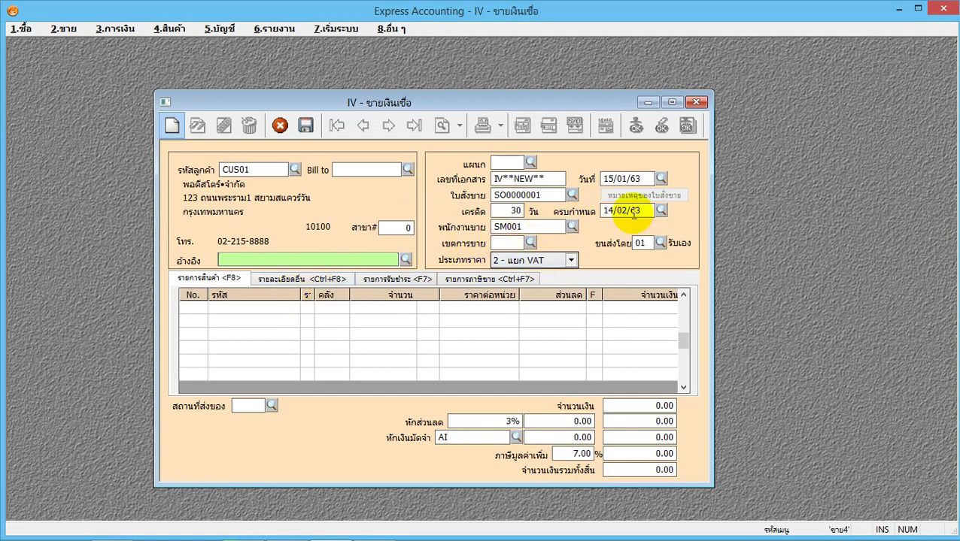
Bring order lines 01-AAAA-1234 and 01-AAAA-1235 into the invoice, each delivering 100 กป at unit price 20 from warehouse 01.
{"action": "left_click", "coordinate": [216, 305]}
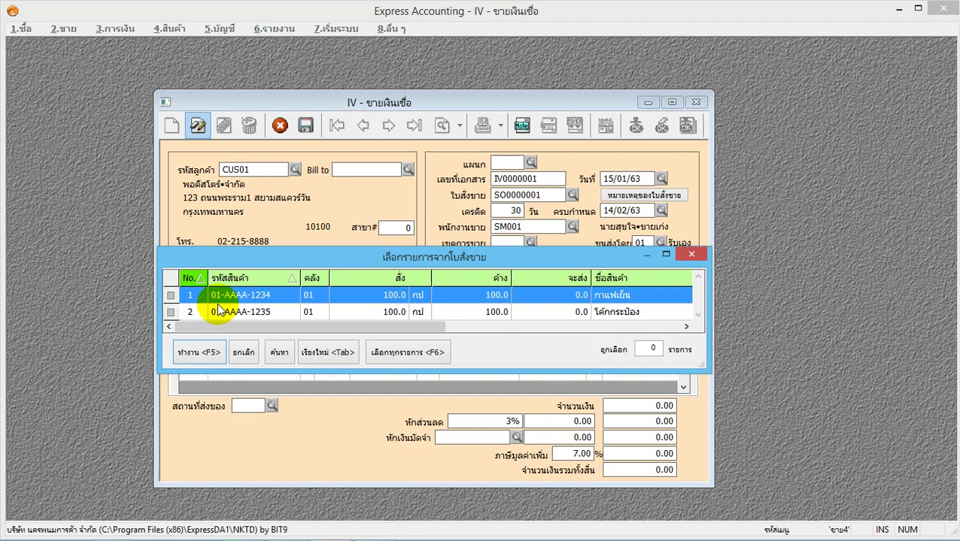
{"action": "left_click", "coordinate": [172, 297]}
{"action": "left_click", "coordinate": [386, 353]}
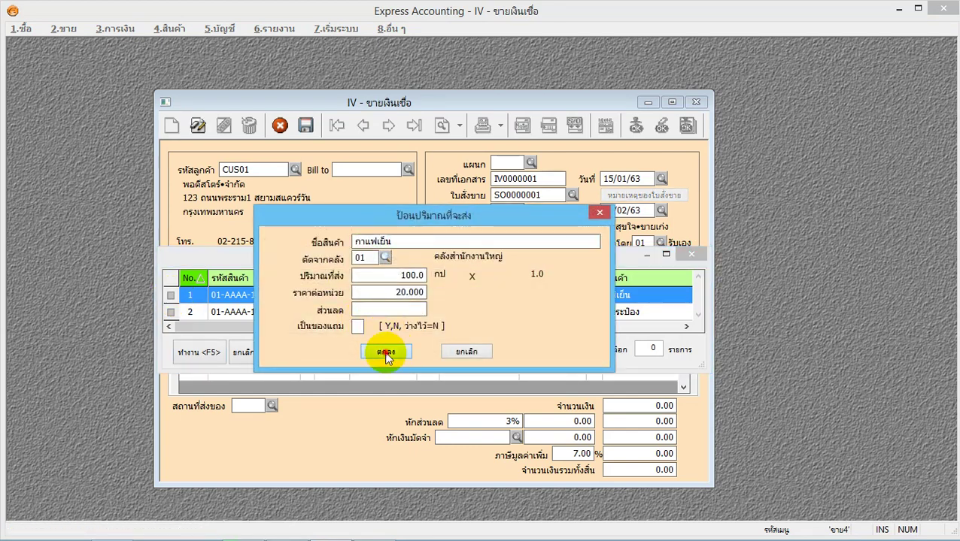
{"action": "left_click", "coordinate": [172, 312]}
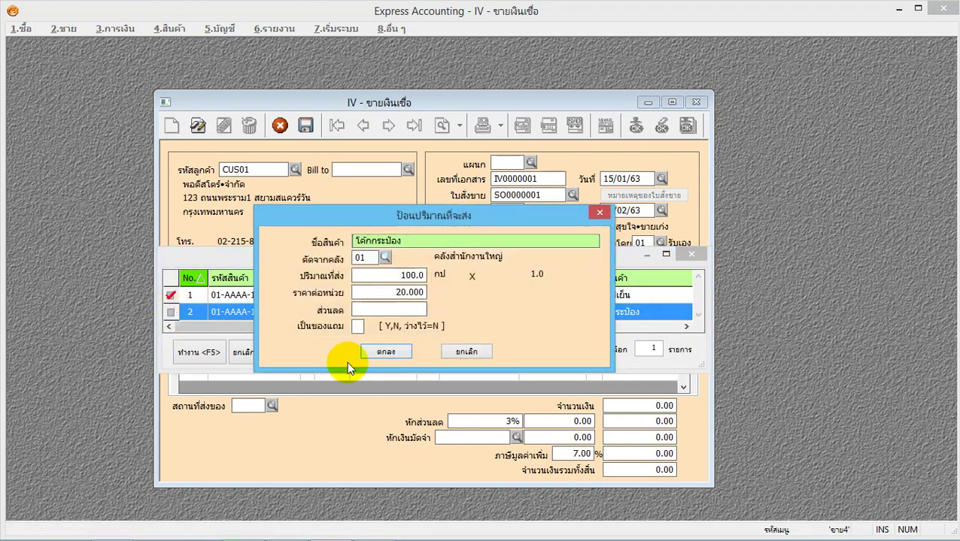
{"action": "left_click", "coordinate": [386, 354]}
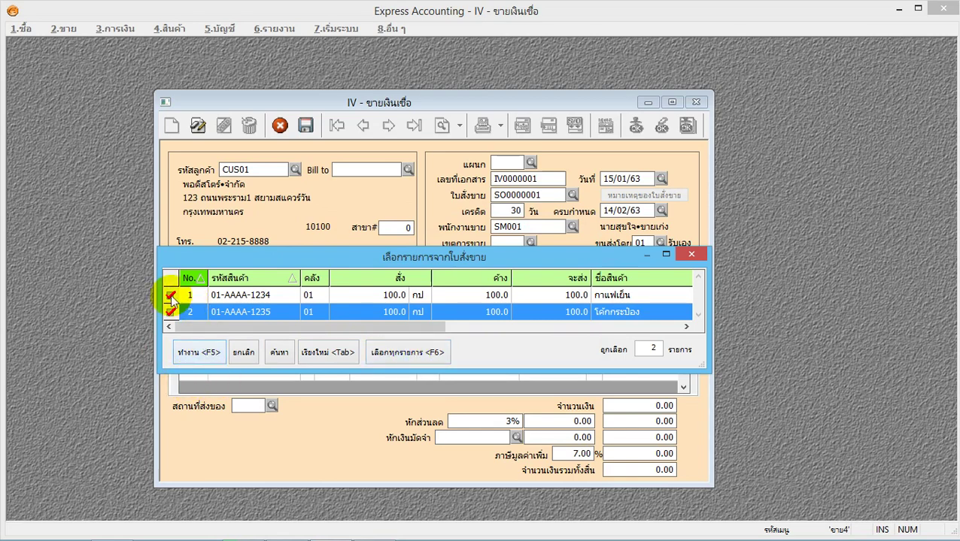
{"action": "left_click", "coordinate": [197, 350]}
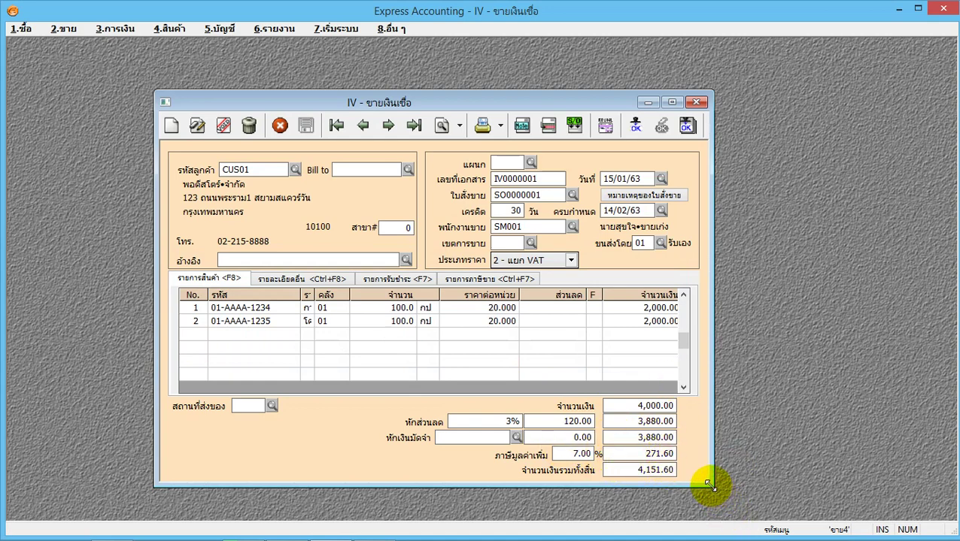
Enlarge the credit sale window to show the item details, and reopen the invoice for editing and save it.
{"action": "left_click_drag", "start_coordinate": [710, 486], "coordinate": [779, 501]}
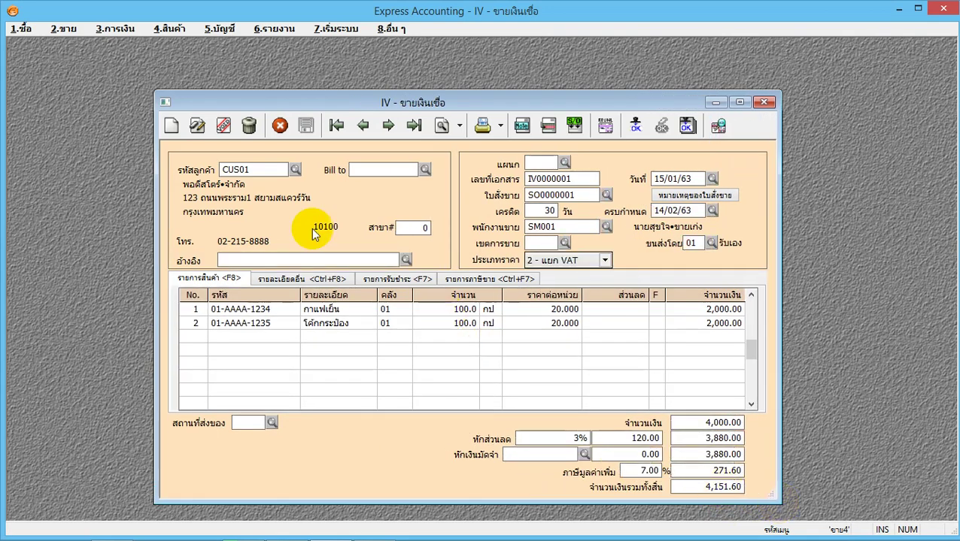
{"action": "left_click", "coordinate": [197, 124]}
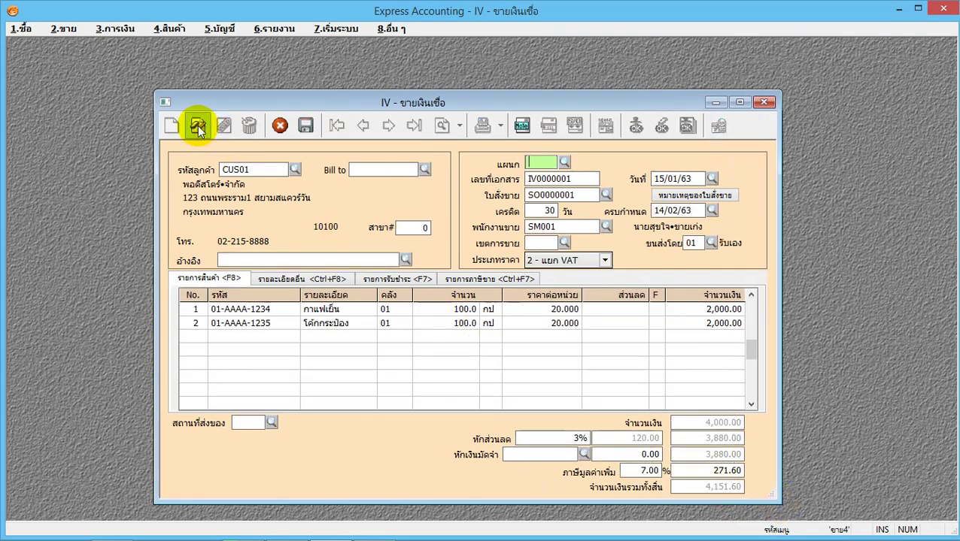
{"action": "left_click", "coordinate": [306, 126]}
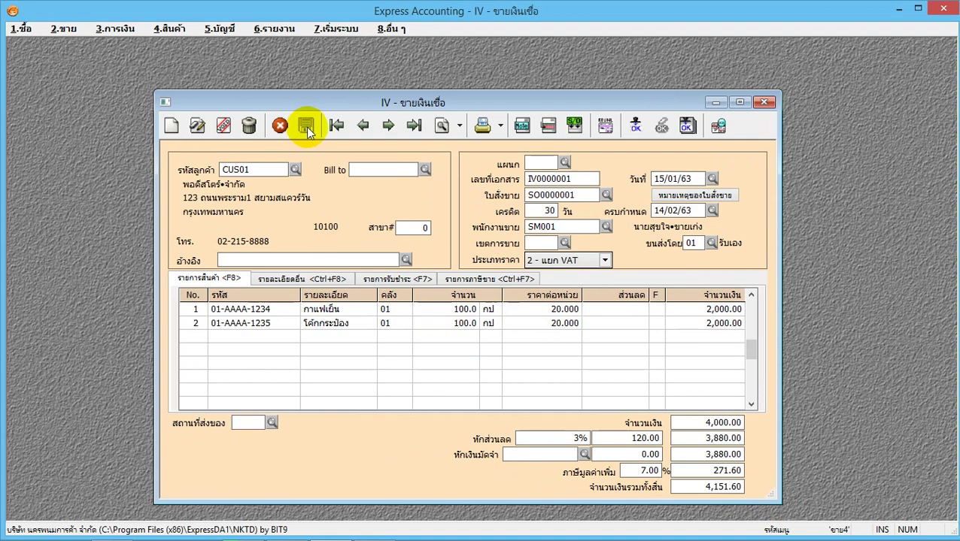
Examine the invoice's debit and credit entries in the sales journal, and close the journal and the invoice.
{"action": "left_click", "coordinate": [718, 125]}
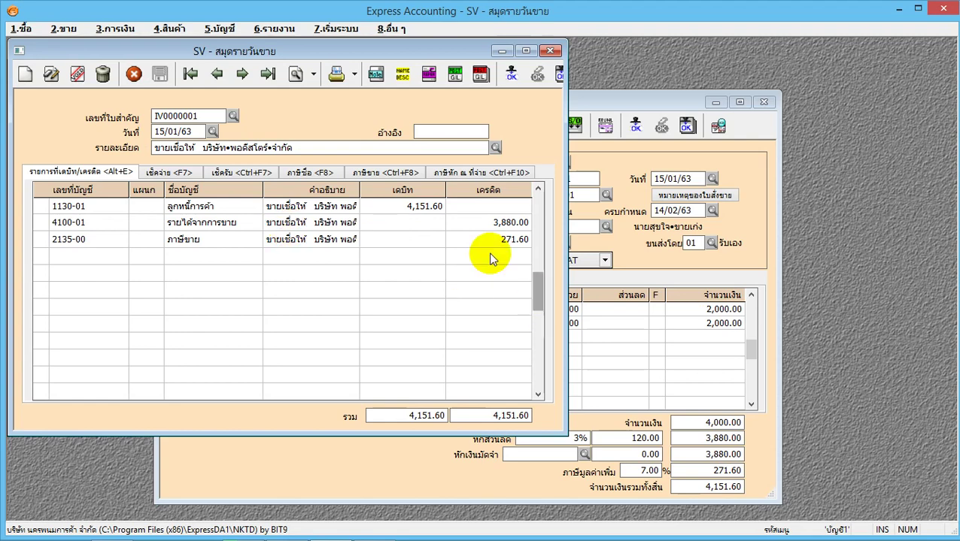
{"action": "left_click", "coordinate": [549, 50]}
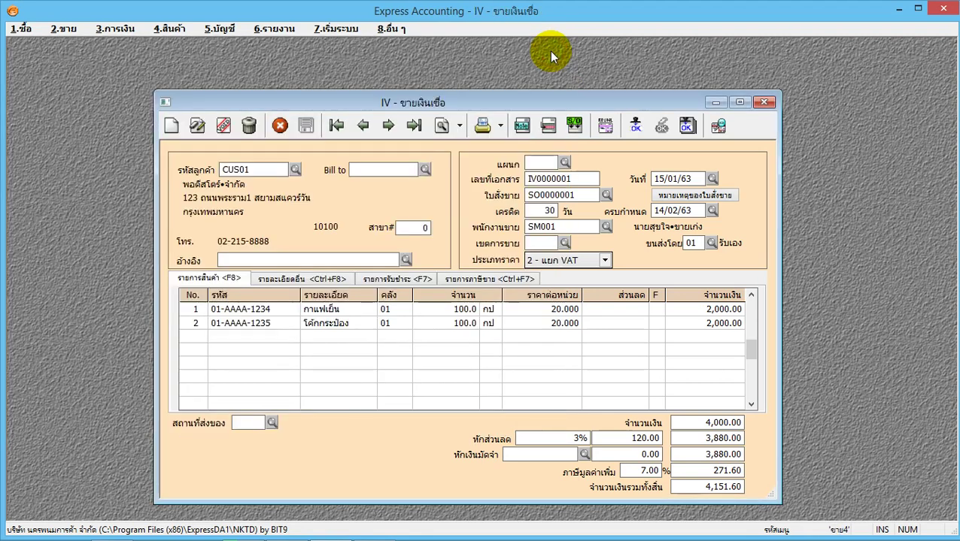
{"action": "left_click", "coordinate": [762, 104]}
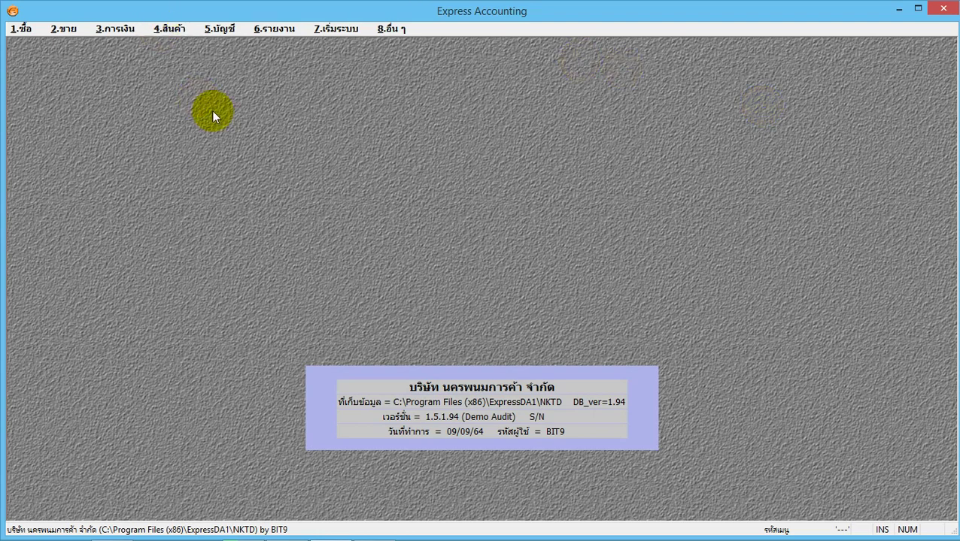
Create a new billing note (ใบวางบิล) with automatic numbering, setting its date and billing date to 25/01/63.
{"action": "left_click", "coordinate": [125, 32]}
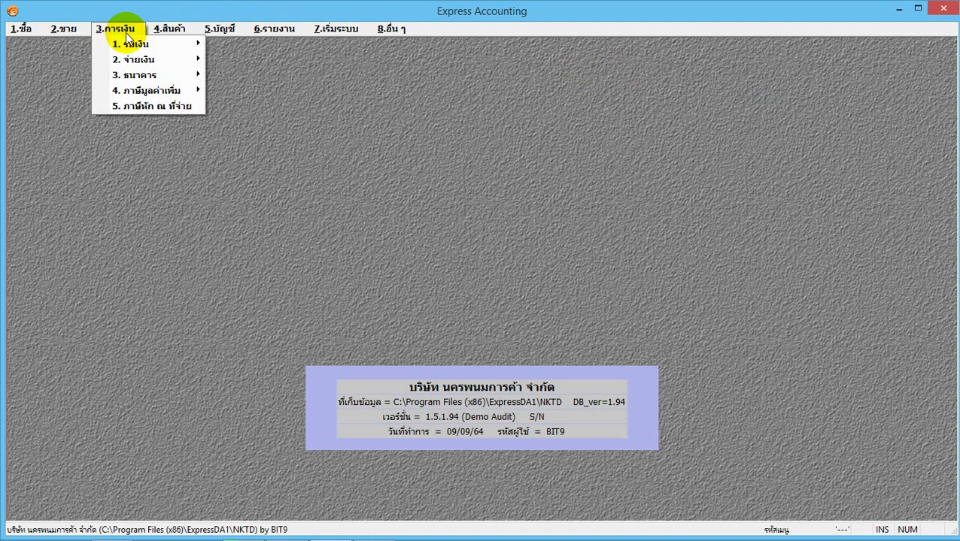
{"action": "mouse_move", "coordinate": [130, 43]}
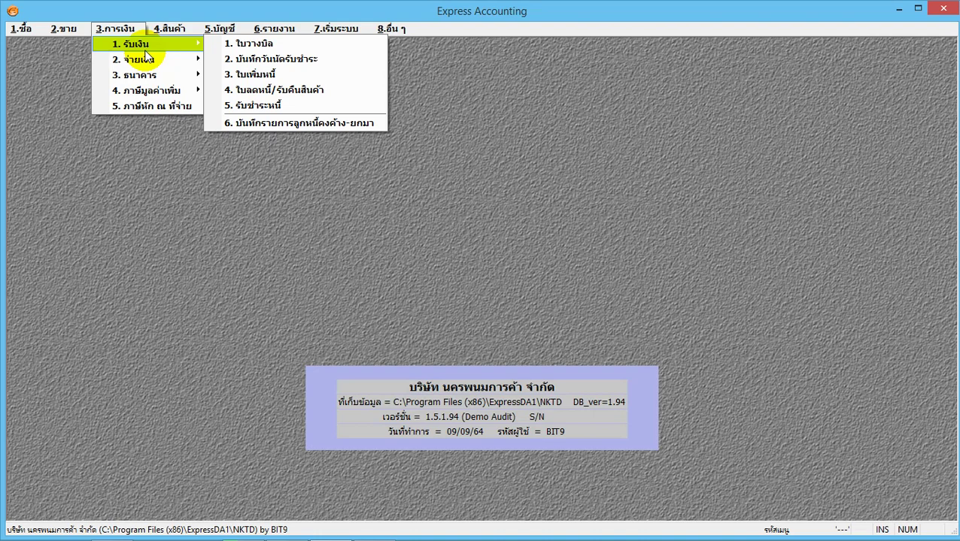
{"action": "left_click", "coordinate": [256, 44]}
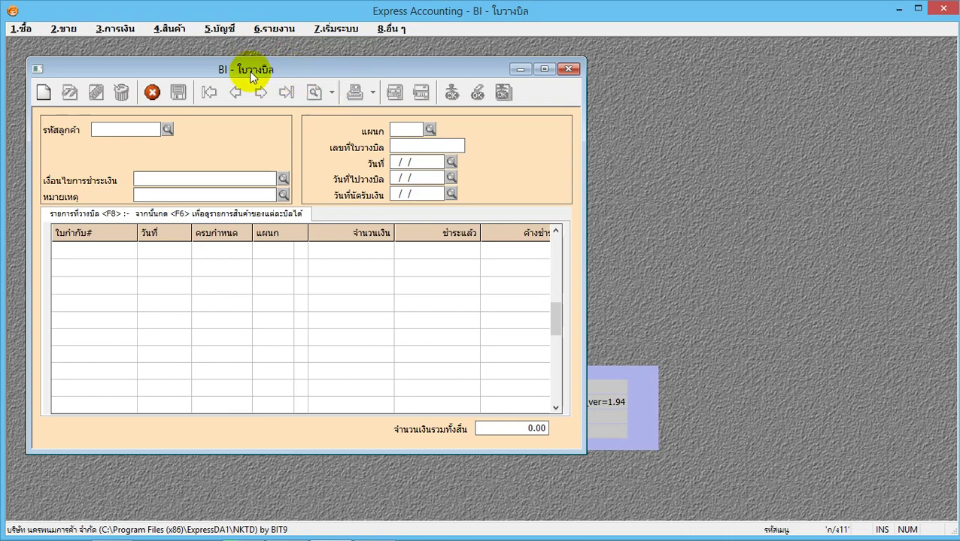
{"action": "left_click", "coordinate": [35, 90]}
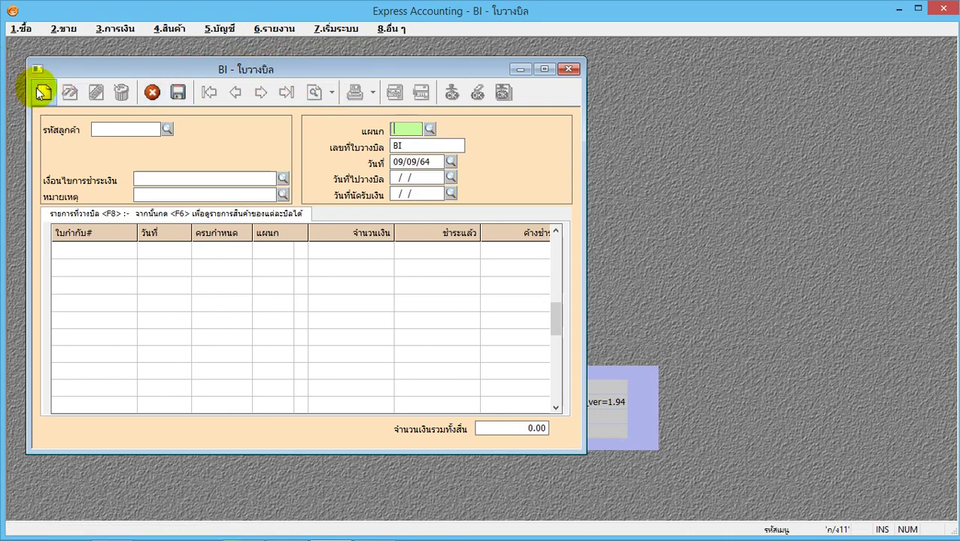
{"action": "key", "text": "Return"}
{"action": "key", "text": "Return"}
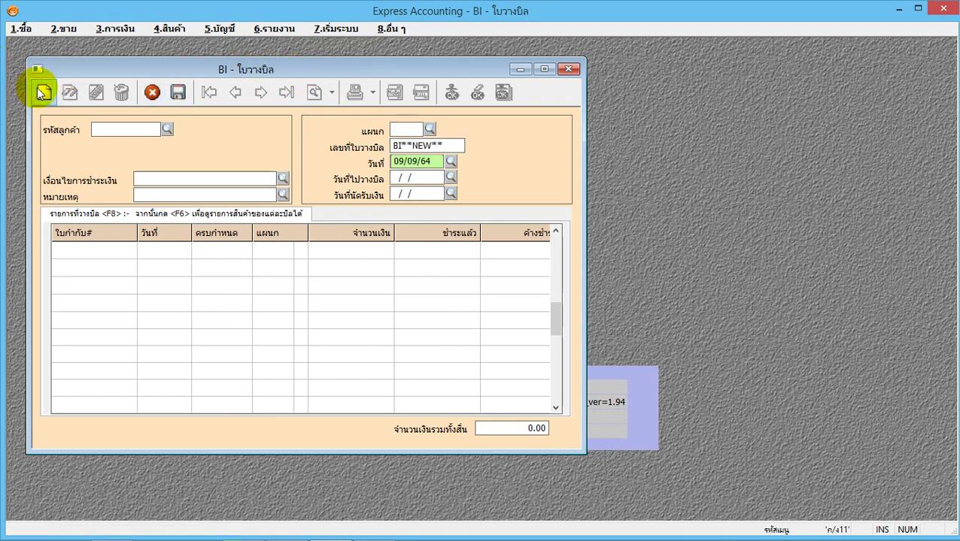
{"action": "type", "text": "25/01/63"}
{"action": "key", "text": "Return"}
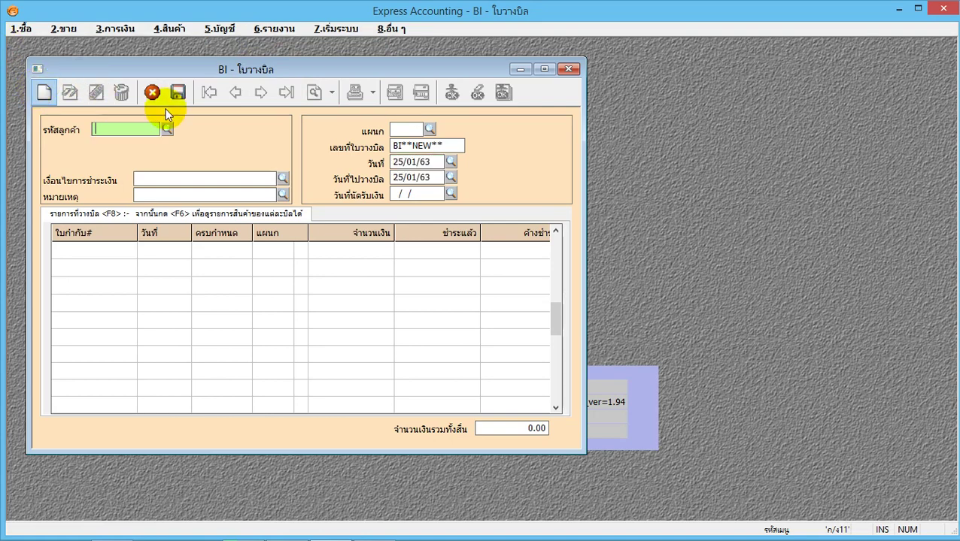
Choose customer พอดีสโตร์ จำกัด for the billing note and set the payment appointment date to 30/01/63.
{"action": "left_click", "coordinate": [167, 130]}
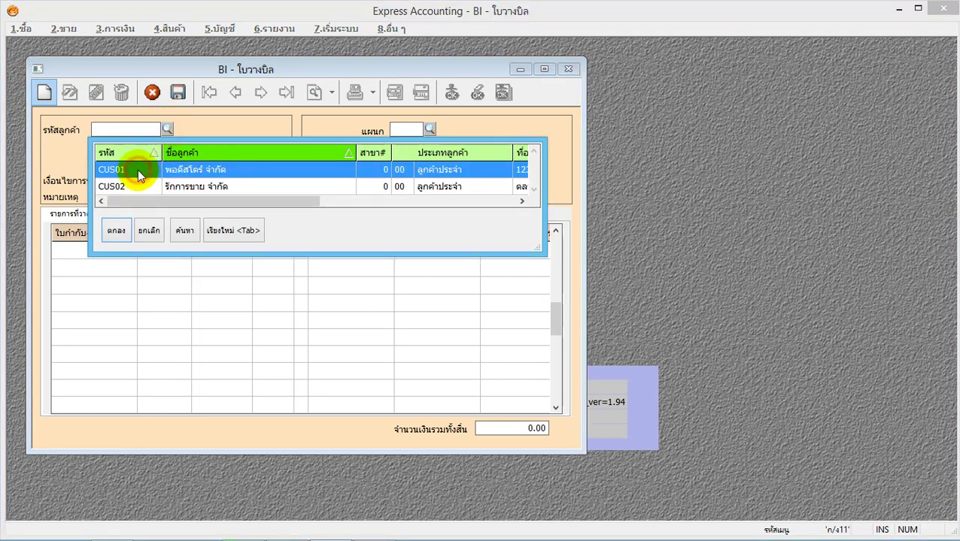
{"action": "left_click", "coordinate": [118, 230]}
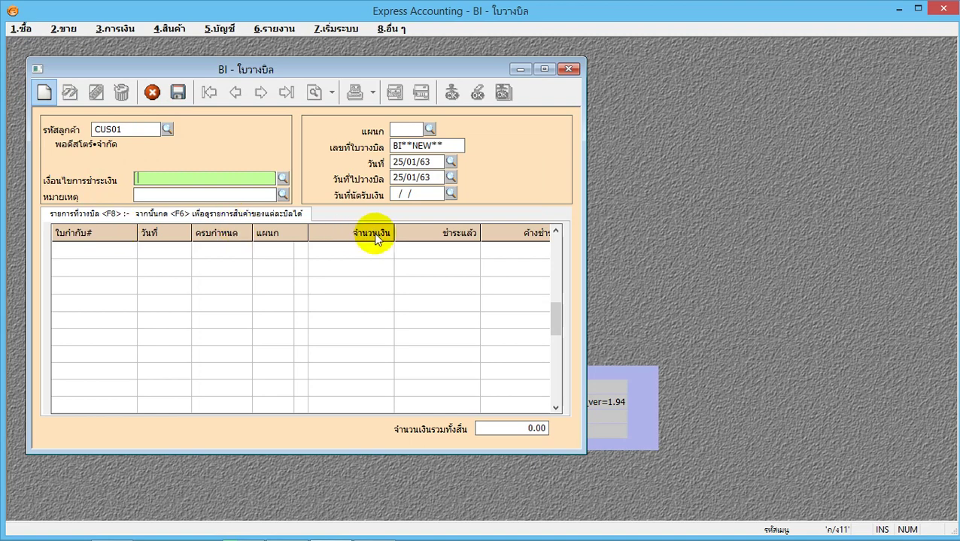
{"action": "left_click", "coordinate": [396, 192]}
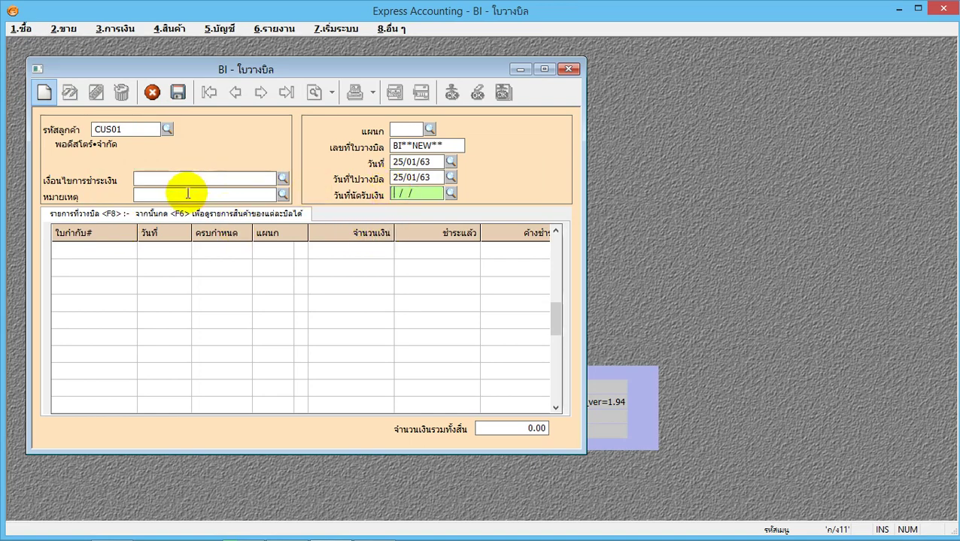
{"action": "type", "text": "30/01/"}
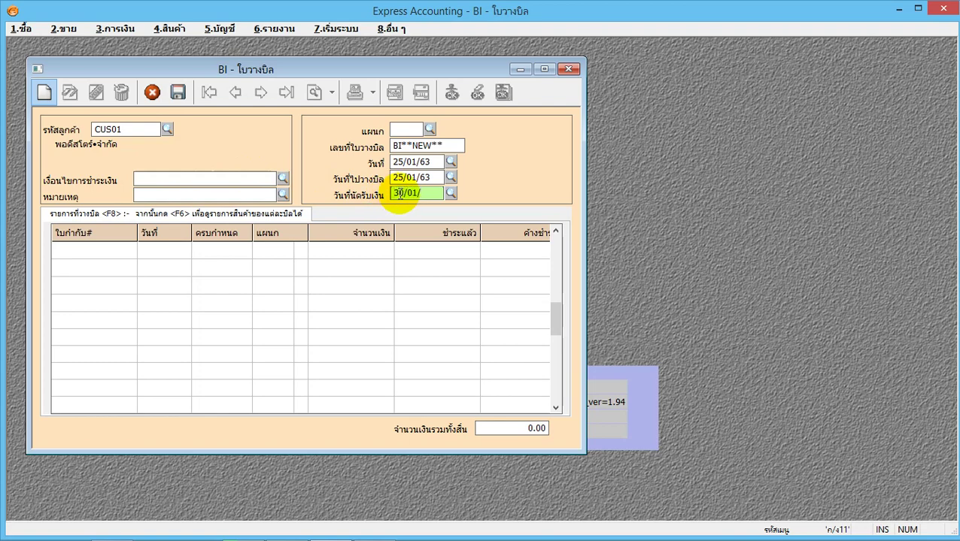
{"action": "type", "text": "63"}
{"action": "key", "text": "Return"}
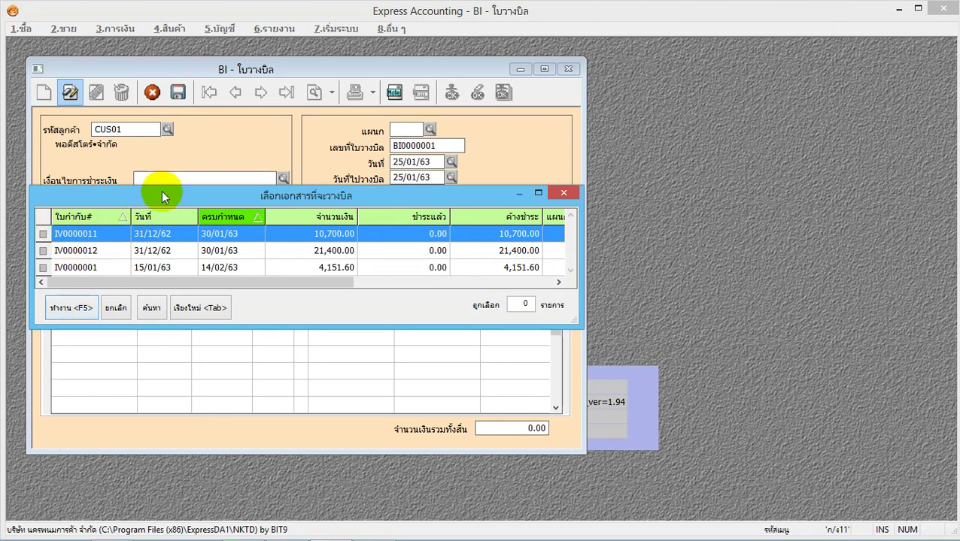
Add invoices IV0000001, IV0000012 and IV0000011 to the billing note, and save and close it.
{"action": "left_click_drag", "start_coordinate": [161, 190], "coordinate": [346, 240]}
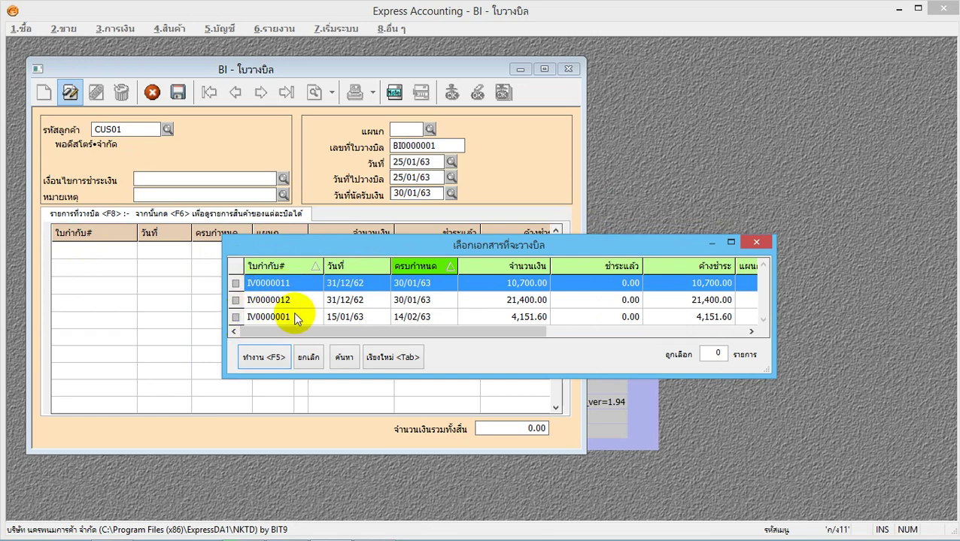
{"action": "left_click", "coordinate": [351, 320]}
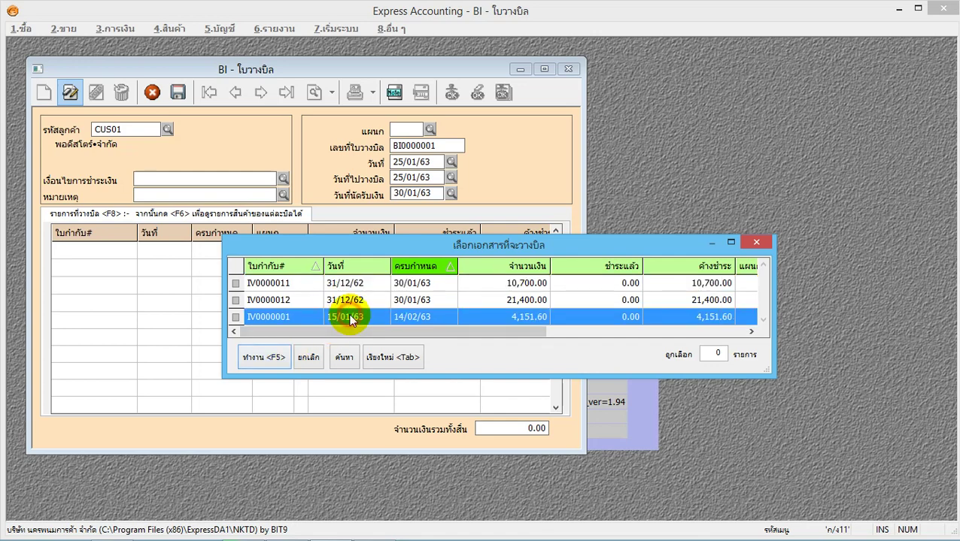
{"action": "left_click", "coordinate": [236, 317]}
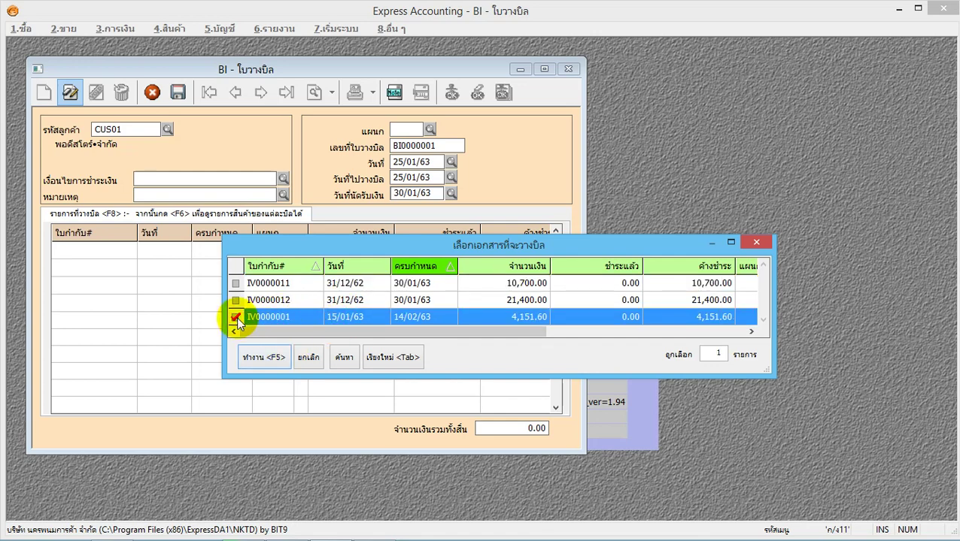
{"action": "left_click", "coordinate": [236, 299]}
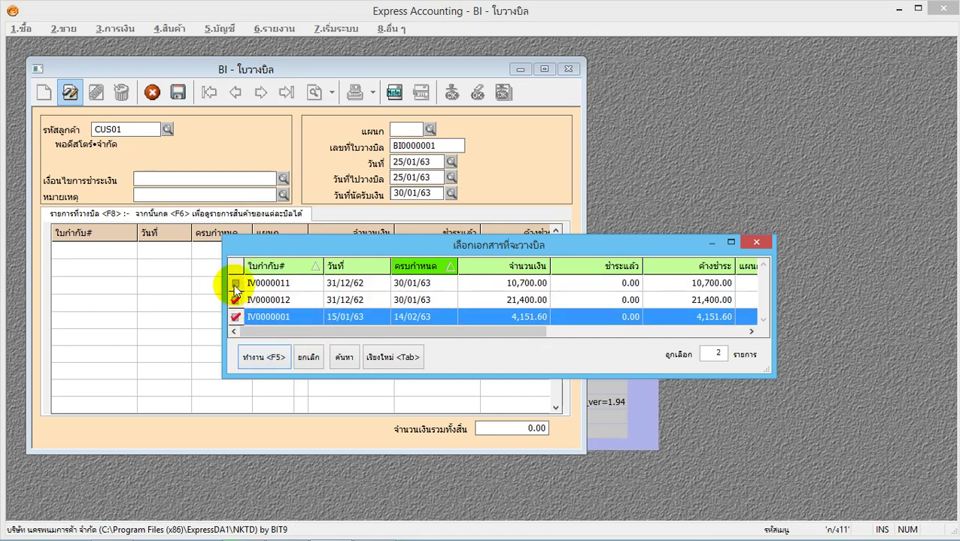
{"action": "left_click", "coordinate": [235, 285]}
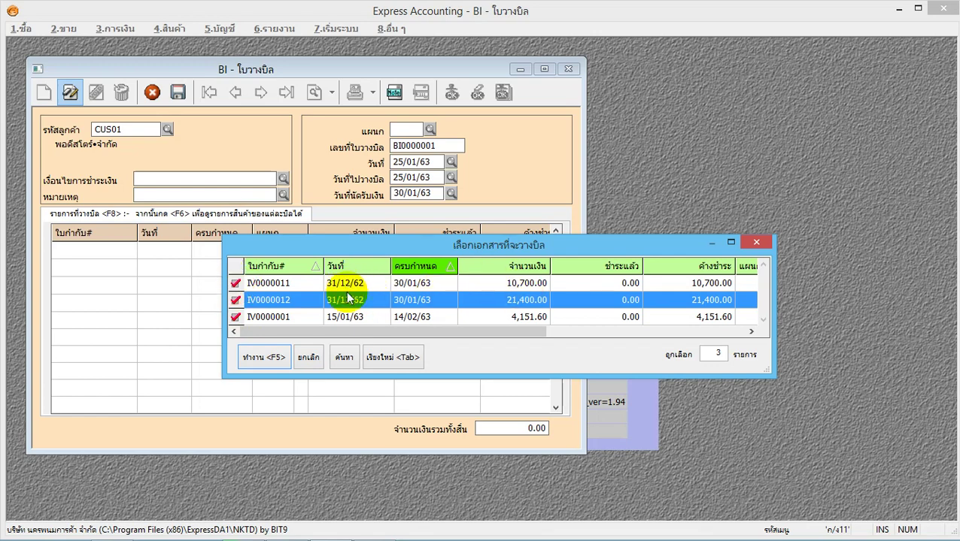
{"action": "left_click", "coordinate": [270, 357]}
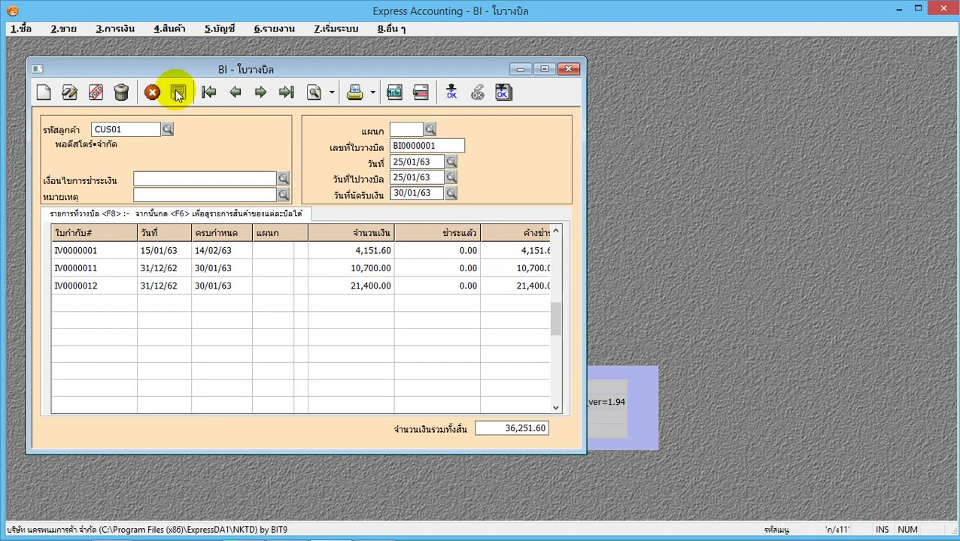
{"action": "left_click", "coordinate": [177, 92]}
{"action": "left_click", "coordinate": [570, 70]}
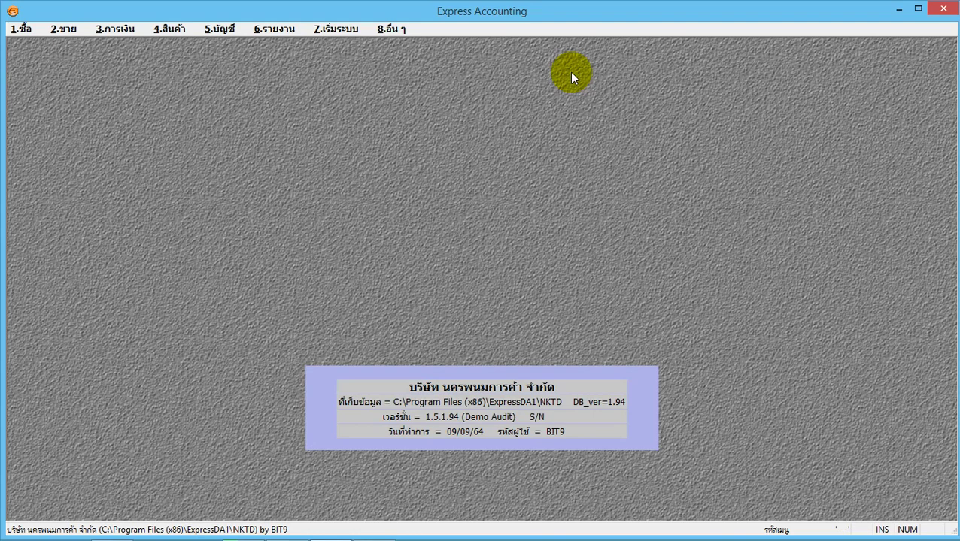
Create a new customer debt receipt (รับชำระหนี้) with automatic numbering and set its receipt date to 30/01/63.
{"action": "left_click", "coordinate": [107, 31]}
{"action": "mouse_move", "coordinate": [138, 48]}
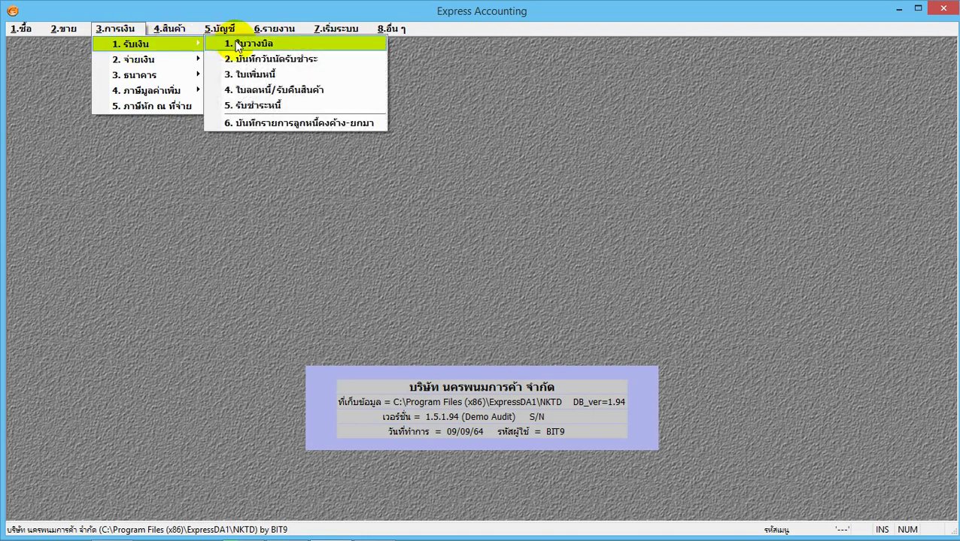
{"action": "left_click", "coordinate": [258, 107]}
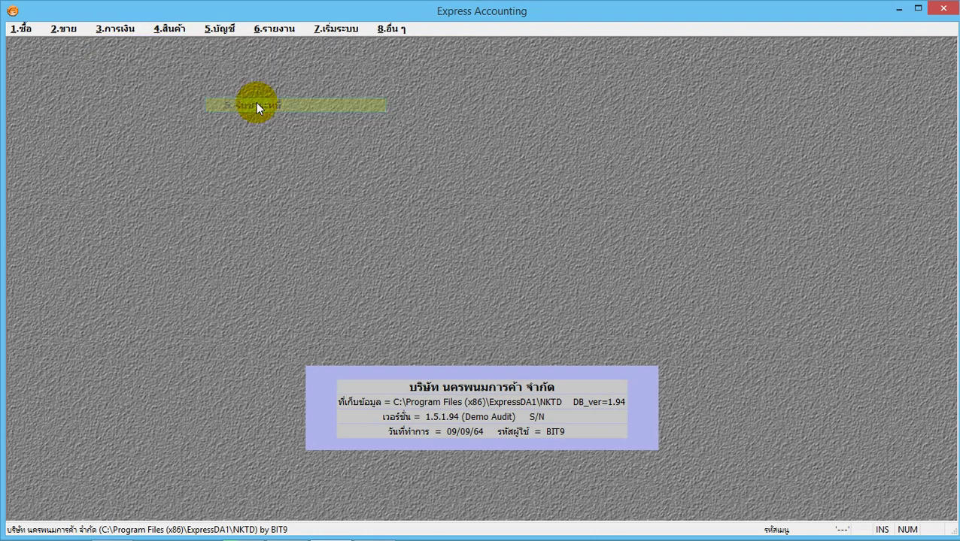
{"action": "left_click_drag", "start_coordinate": [248, 87], "coordinate": [343, 73]}
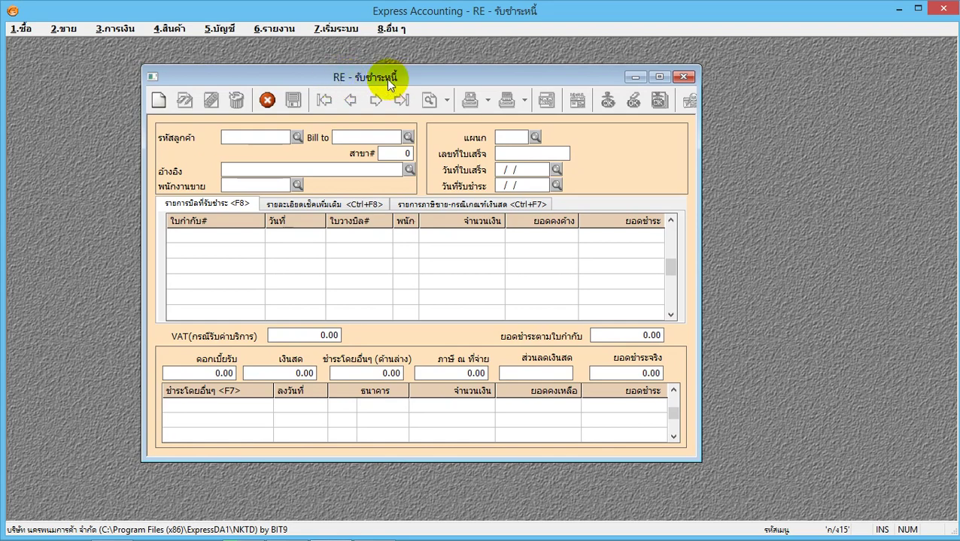
{"action": "left_click", "coordinate": [160, 102]}
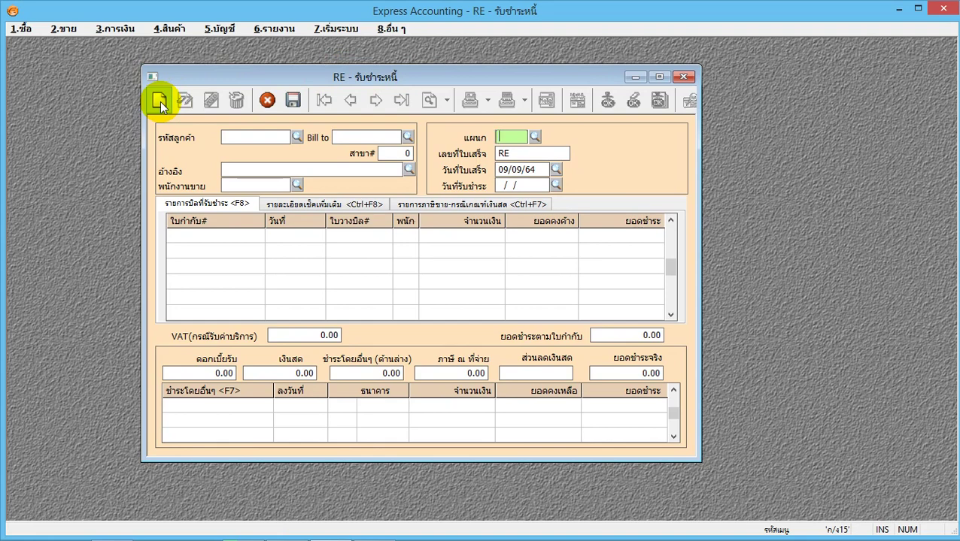
{"action": "key", "text": "Return"}
{"action": "key", "text": "Return"}
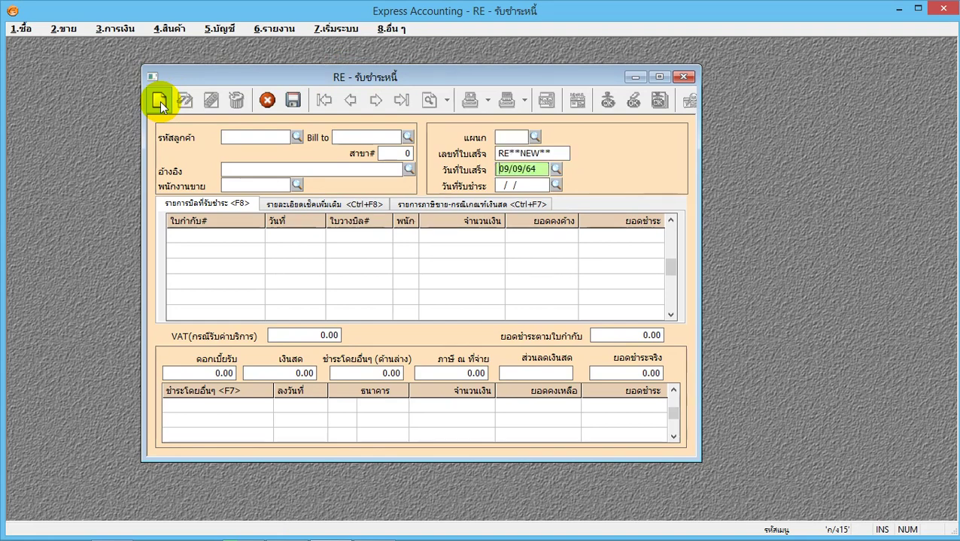
{"action": "type", "text": "30/01/63"}
{"action": "left_click", "coordinate": [160, 102]}
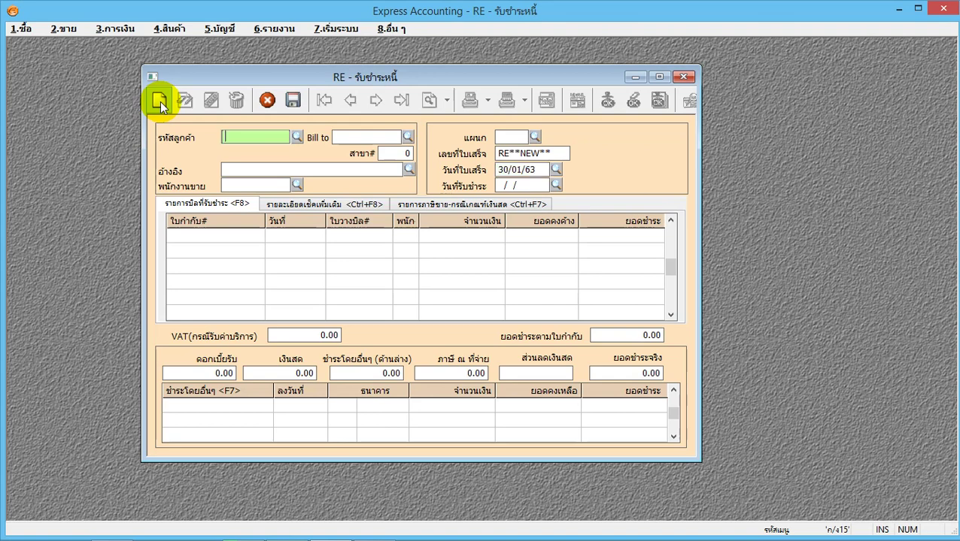
Choose customer พอดีสโตร์ จำกัด for the receipt, leaving the Bill to, reference and salesperson fields blank.
{"action": "left_click", "coordinate": [298, 137]}
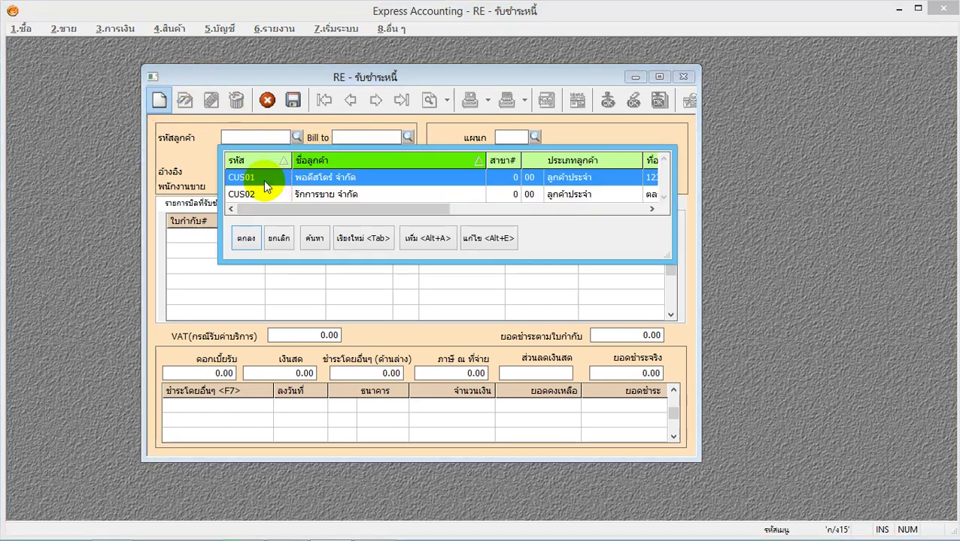
{"action": "left_click", "coordinate": [248, 237]}
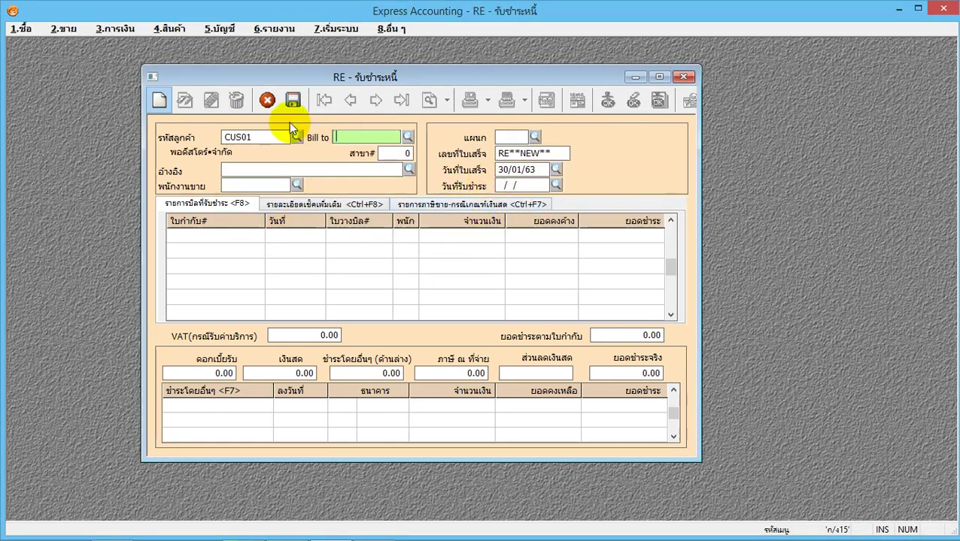
{"action": "left_click", "coordinate": [282, 167]}
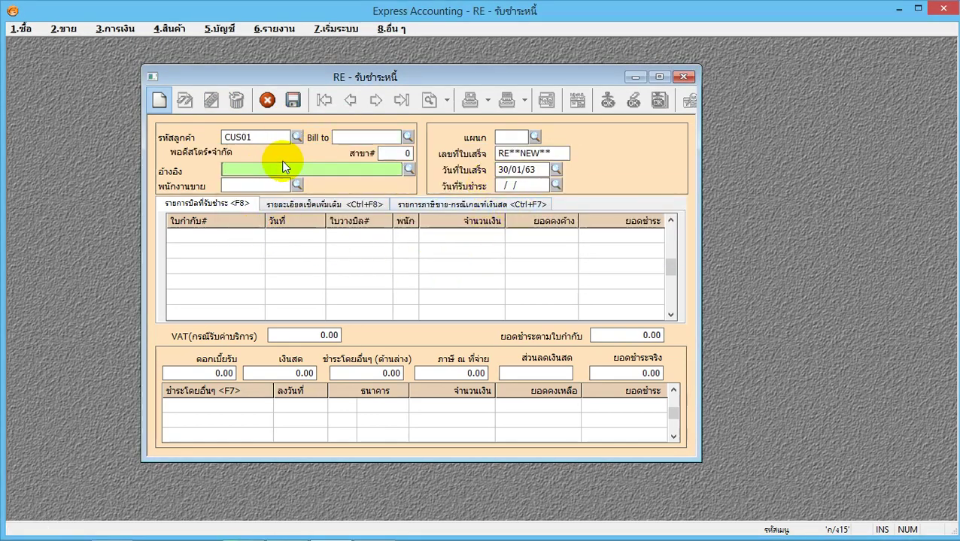
{"action": "key", "text": "Return"}
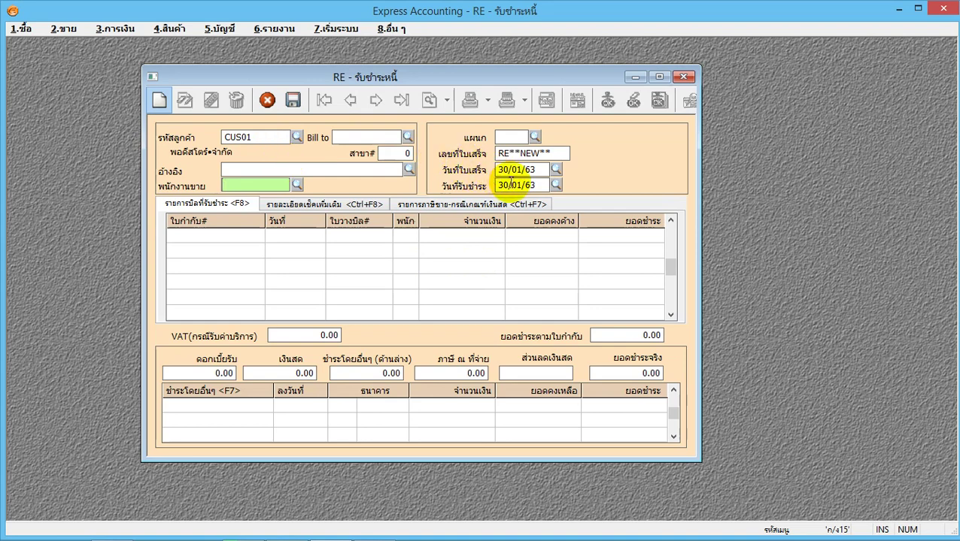
{"action": "key", "text": "Return"}
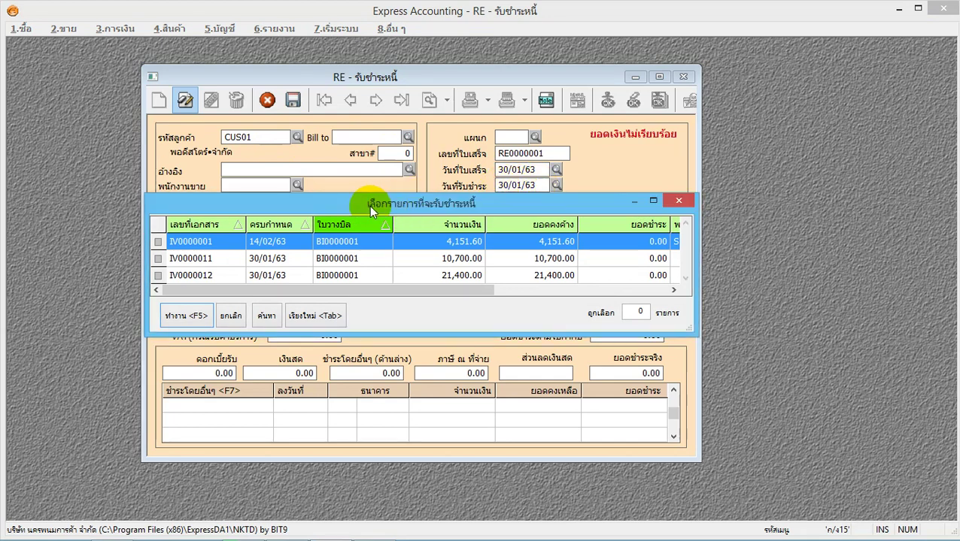
Select invoices IV0000001 and IV0000011 for full payment, replacing the receipt's salesperson code with the one from the second invoice.
{"action": "left_click", "coordinate": [159, 243]}
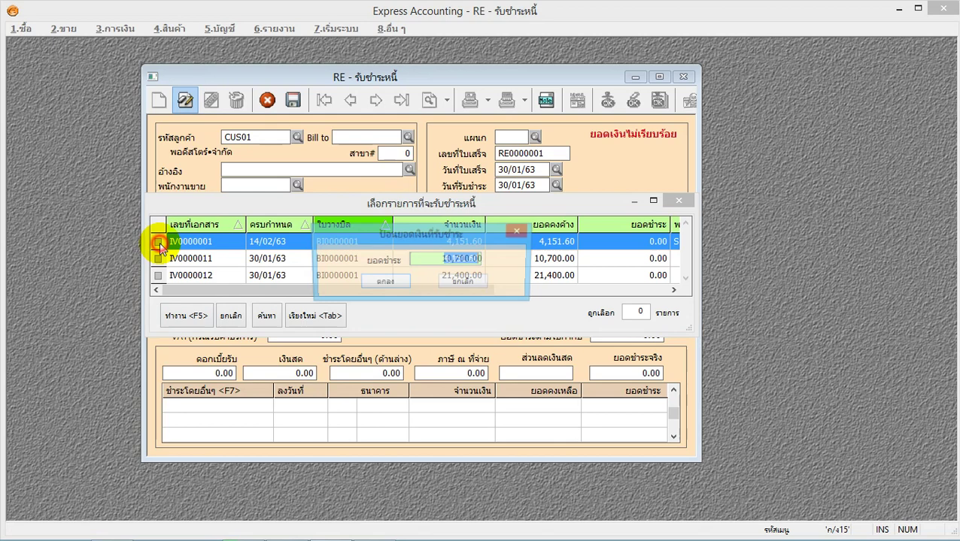
{"action": "left_click", "coordinate": [388, 283]}
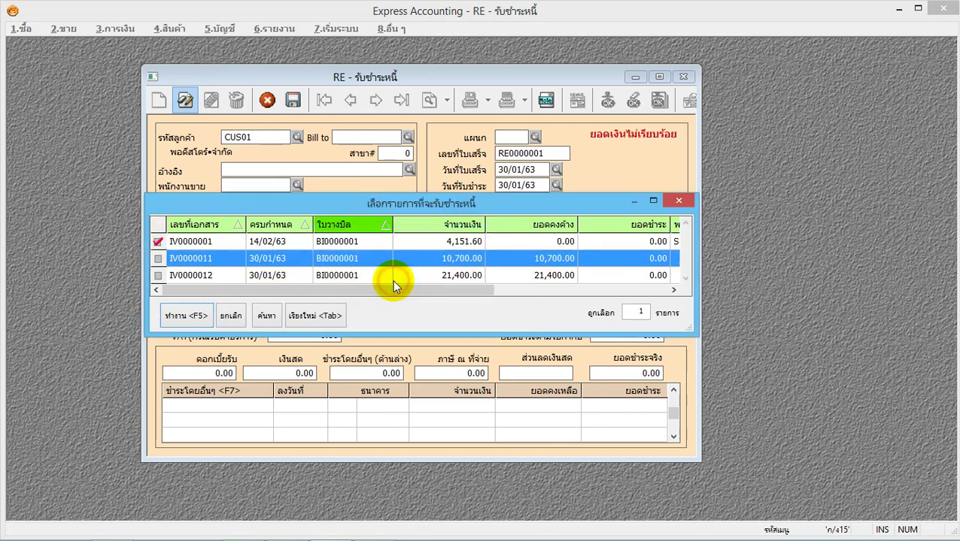
{"action": "left_click", "coordinate": [158, 259]}
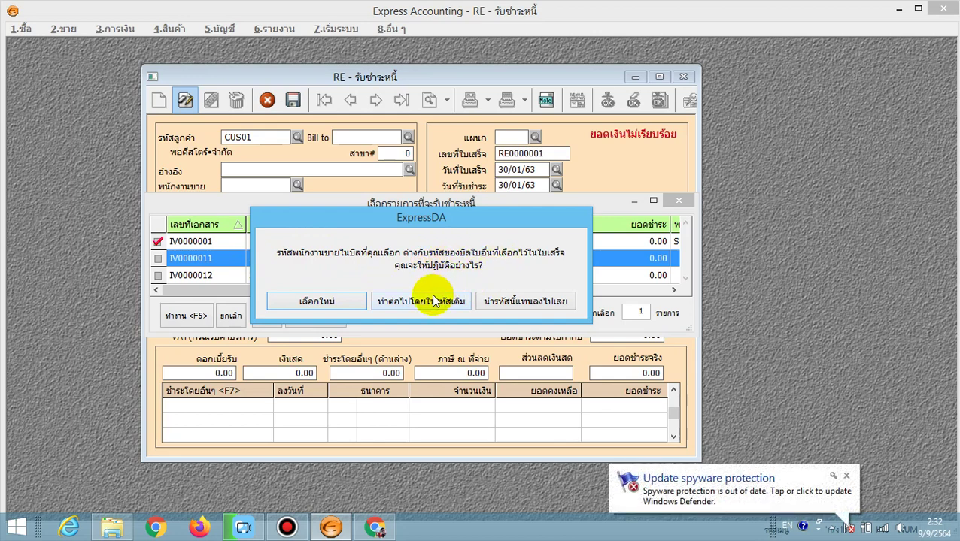
{"action": "left_click", "coordinate": [521, 302]}
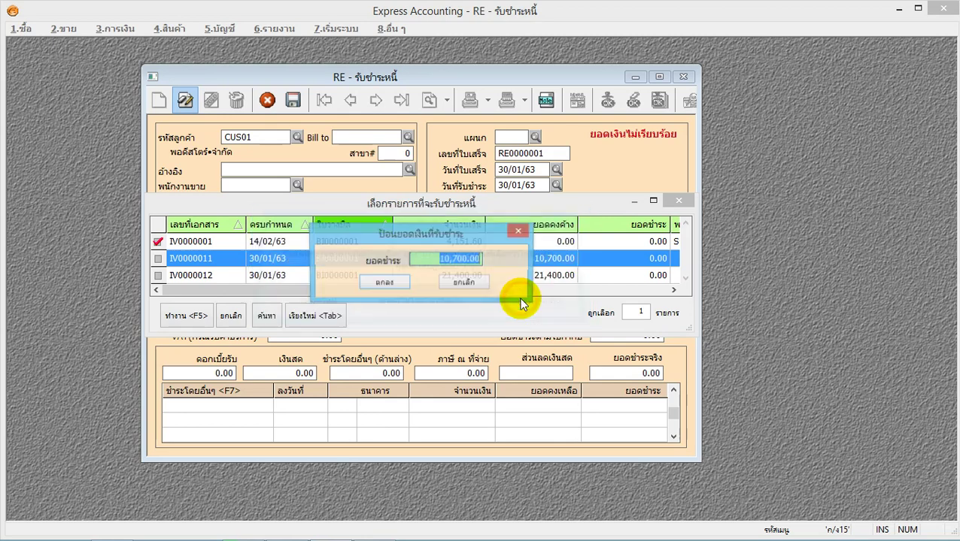
{"action": "left_click", "coordinate": [387, 286]}
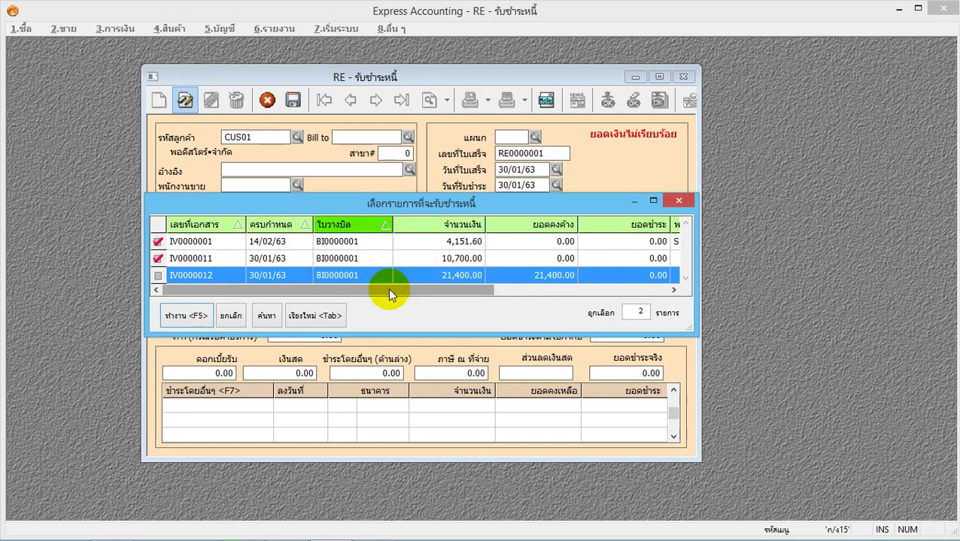
Select invoice IV0000012 for full payment of 21,400.00 and add the chosen invoices to the receipt.
{"action": "left_click", "coordinate": [157, 277]}
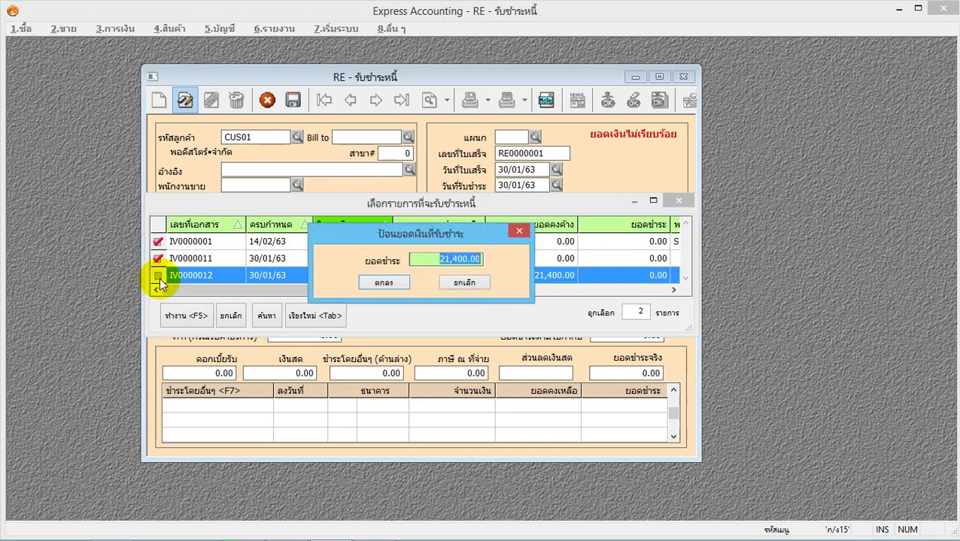
{"action": "left_click", "coordinate": [383, 284]}
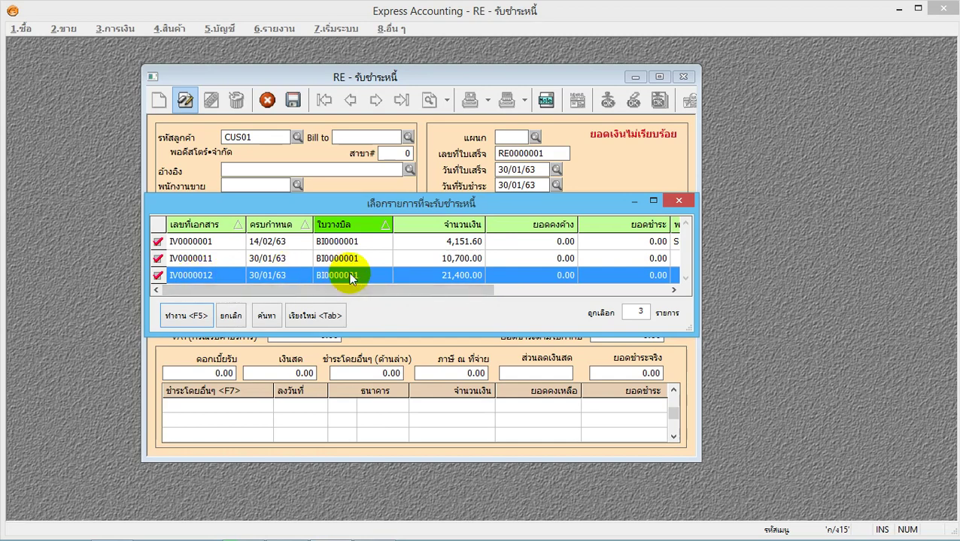
{"action": "left_click", "coordinate": [422, 292]}
{"action": "left_click_drag", "start_coordinate": [422, 293], "coordinate": [415, 322]}
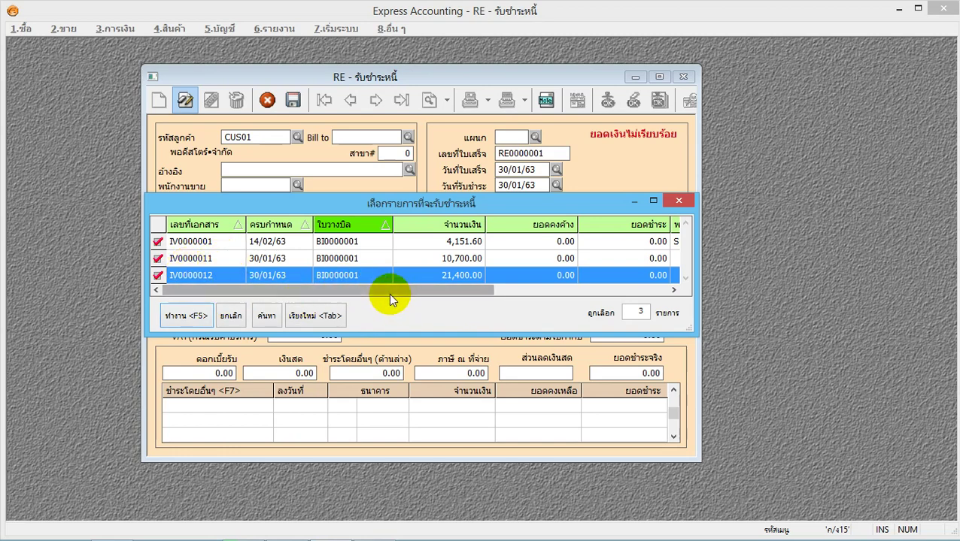
{"action": "left_click_drag", "start_coordinate": [388, 293], "coordinate": [325, 279]}
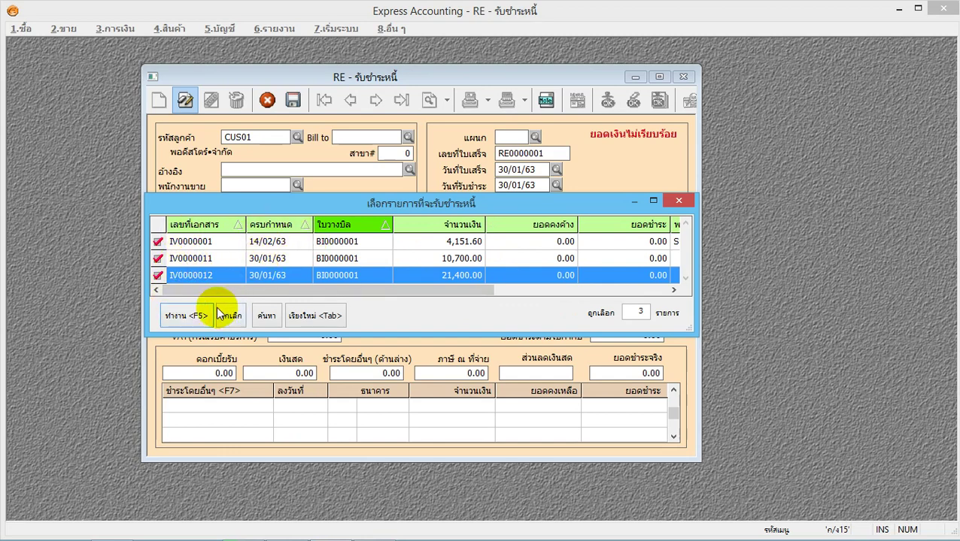
{"action": "left_click", "coordinate": [190, 316]}
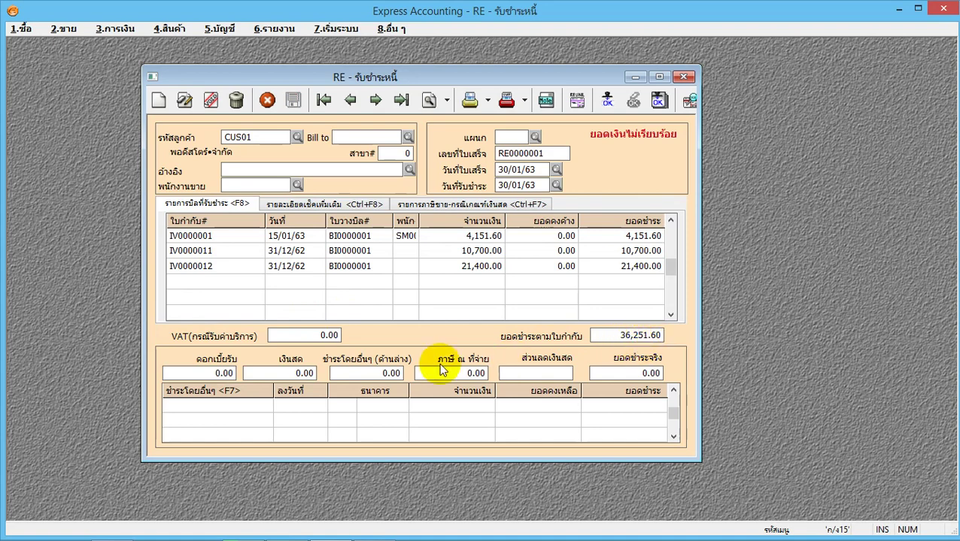
Enter 36,251.60 as the receipt's cash payment without withholding tax or cash discount, and save the receipt.
{"action": "left_click", "coordinate": [294, 378]}
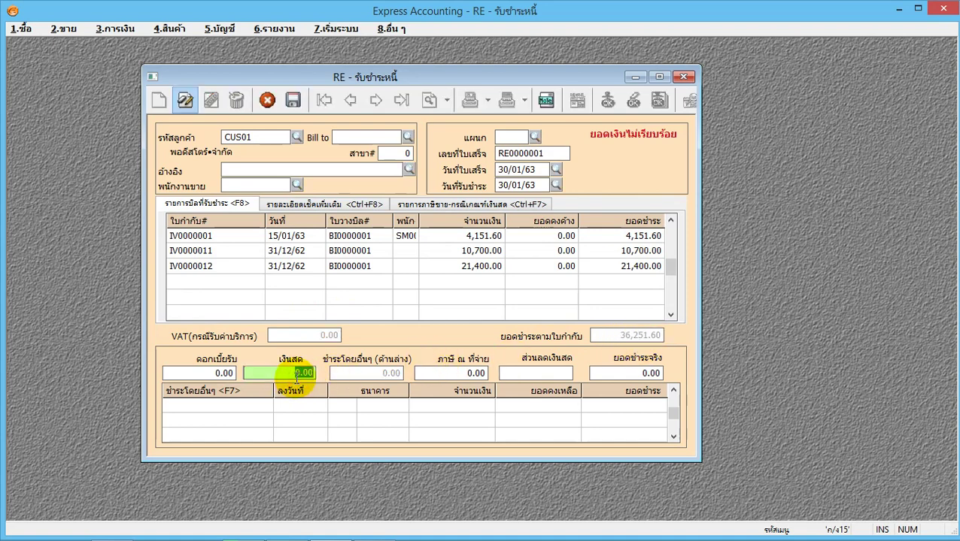
{"action": "type", "text": "36,"}
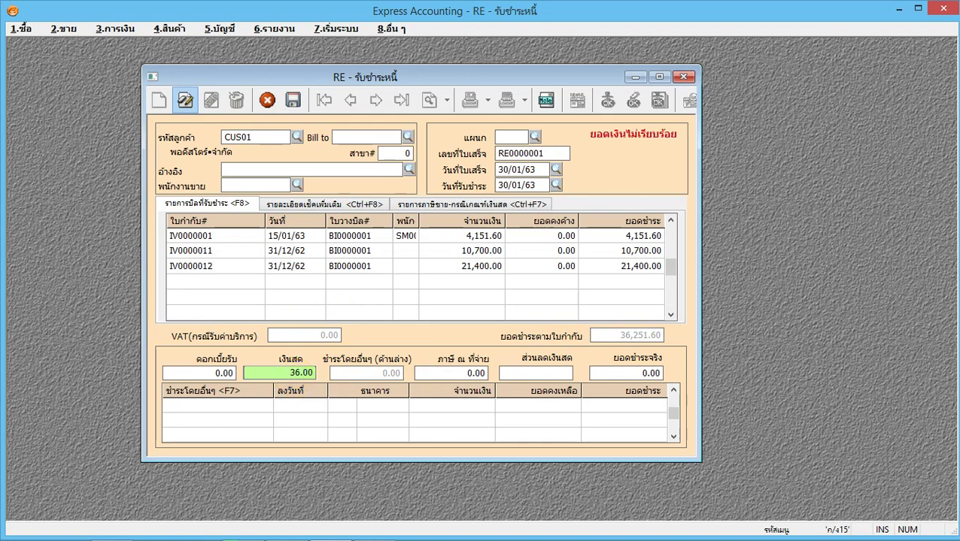
{"action": "type", "text": "251.6"}
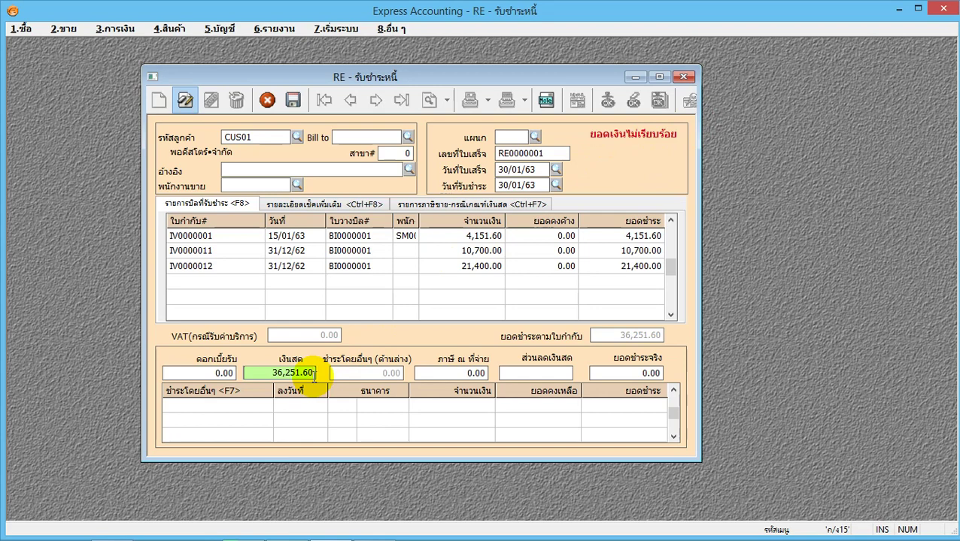
{"action": "key", "text": "Return"}
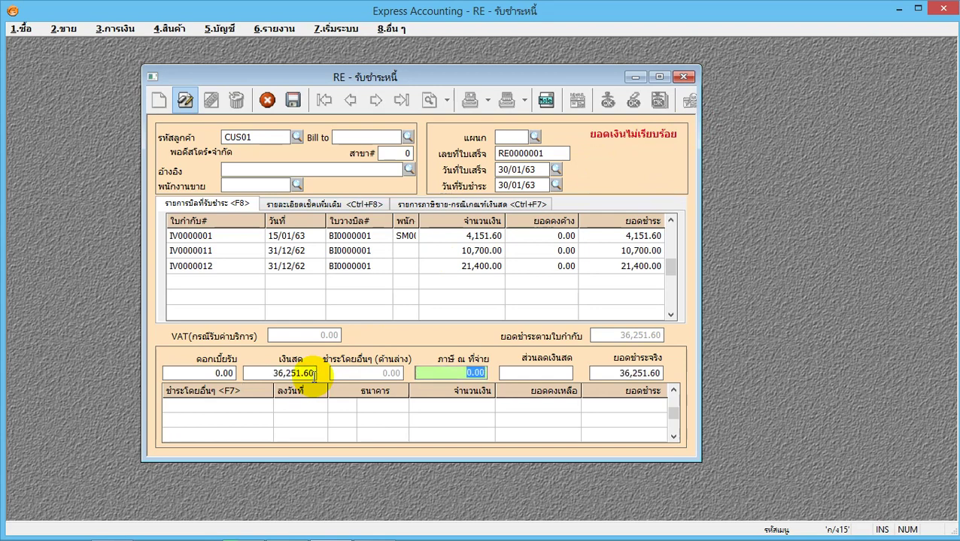
{"action": "key", "text": "Return"}
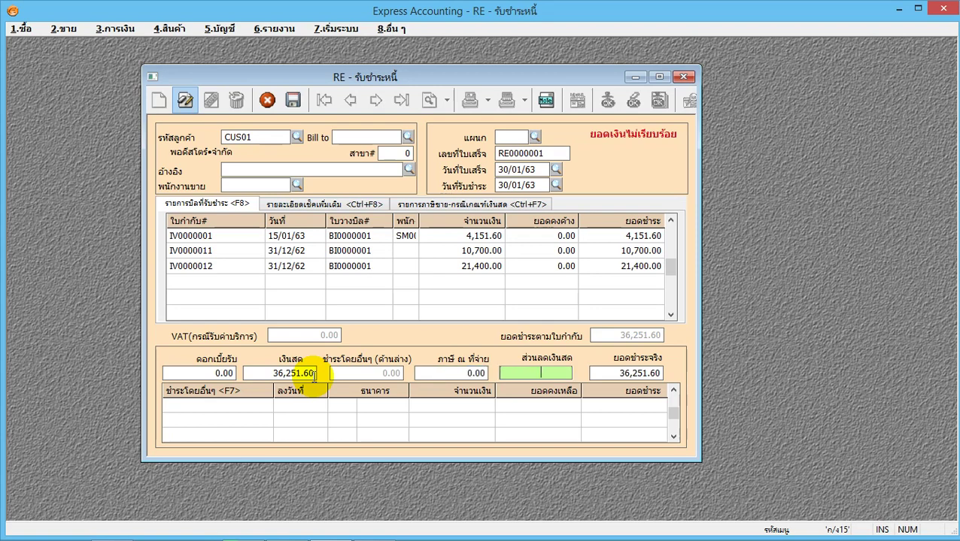
{"action": "key", "text": "Return"}
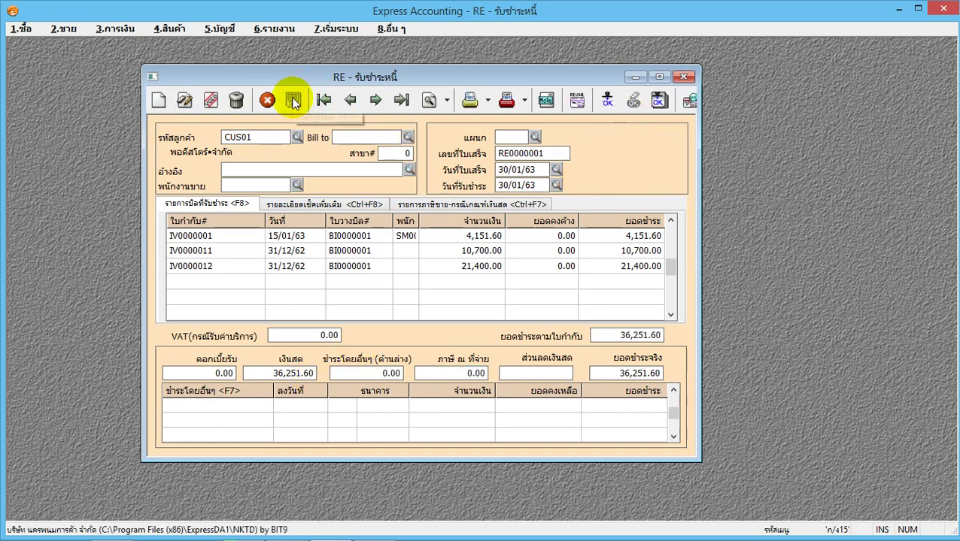
{"action": "left_click", "coordinate": [192, 101]}
{"action": "left_click", "coordinate": [289, 102]}
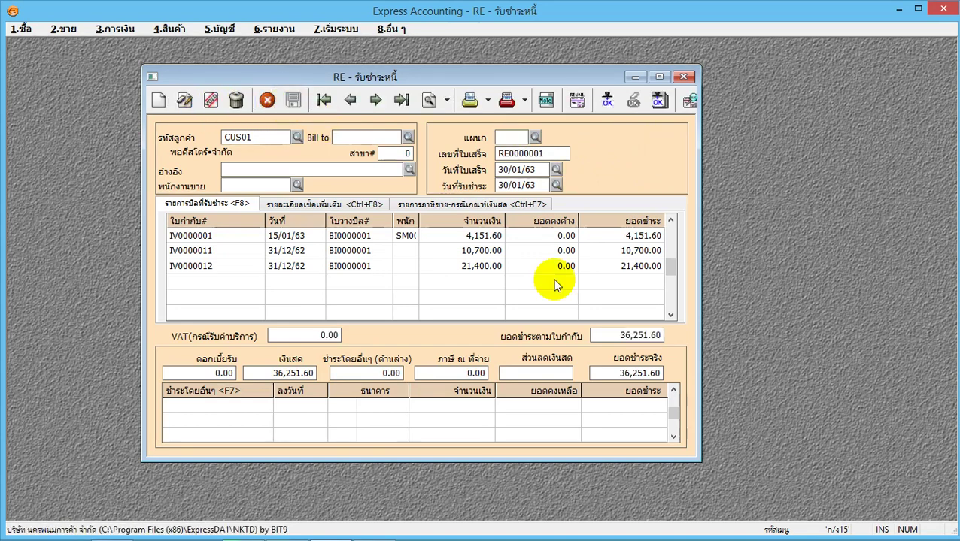
Review the saved receipt's journal entry, and close the journal and receipt windows.
{"action": "left_click", "coordinate": [686, 103]}
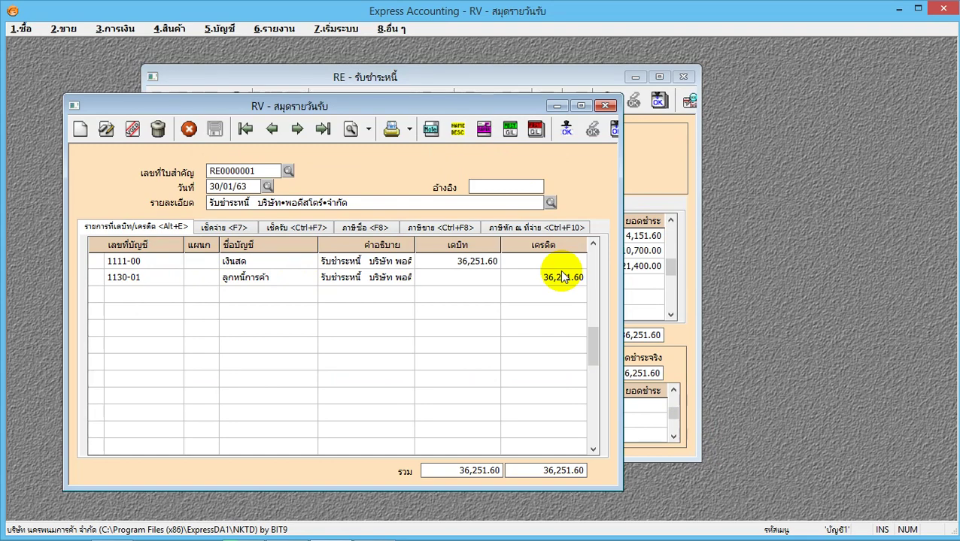
{"action": "left_click", "coordinate": [606, 106]}
{"action": "left_click", "coordinate": [687, 76]}
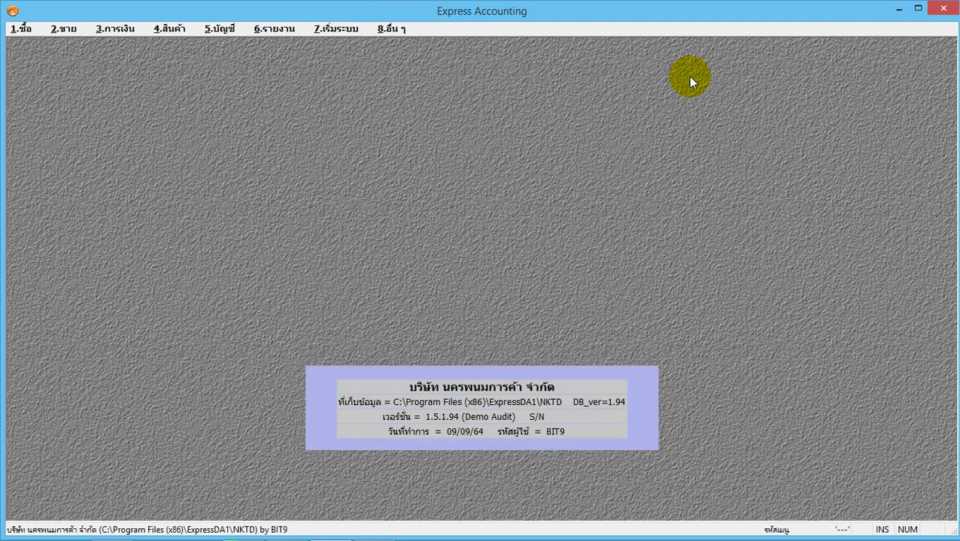
Start a new cash sale with an automatic bill number, no department, and the date 05/01/63.
{"action": "left_click", "coordinate": [71, 30]}
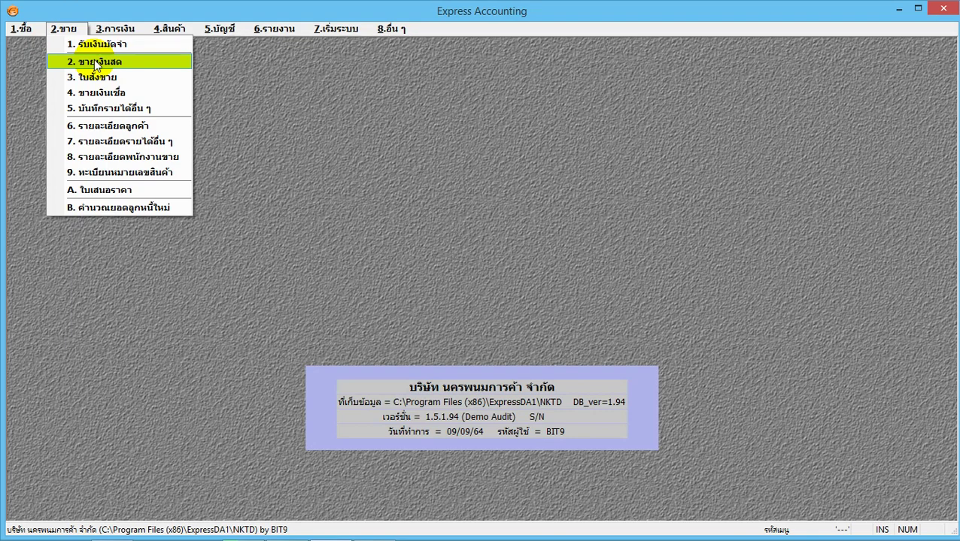
{"action": "left_click", "coordinate": [95, 60]}
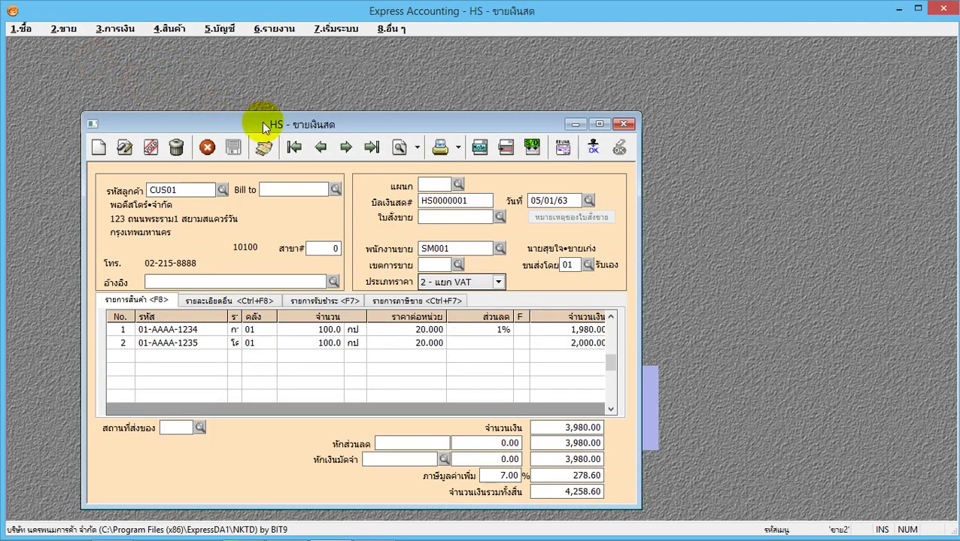
{"action": "left_click_drag", "start_coordinate": [262, 121], "coordinate": [304, 96]}
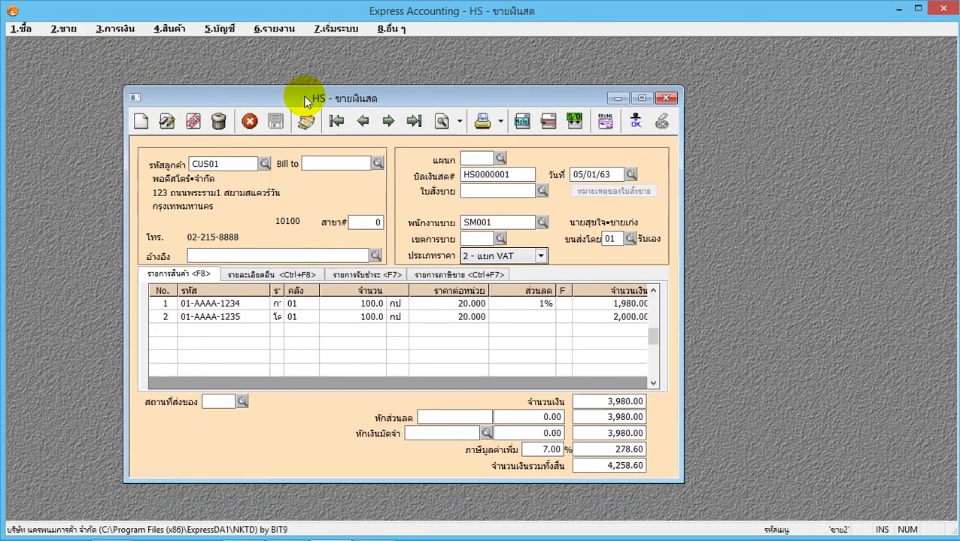
{"action": "left_click", "coordinate": [142, 122]}
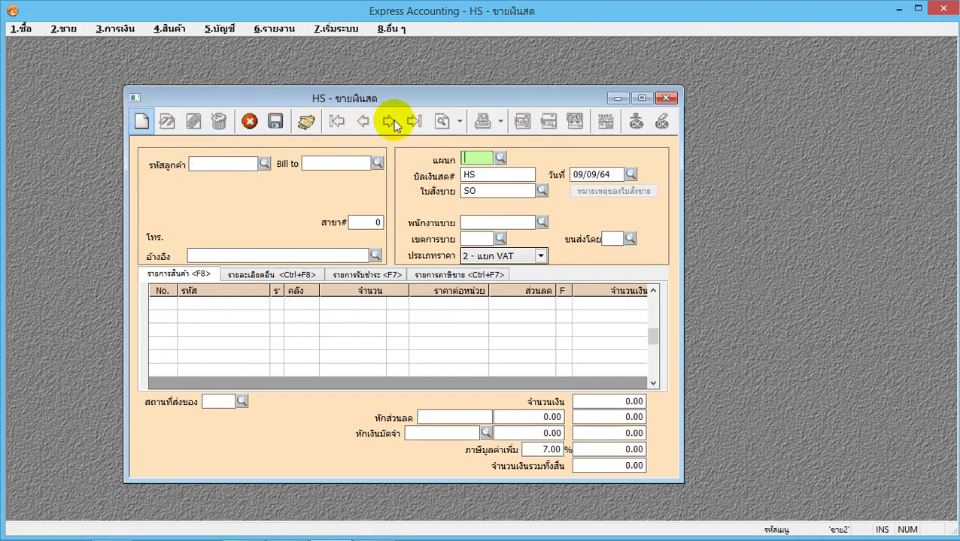
{"action": "key", "text": "Return"}
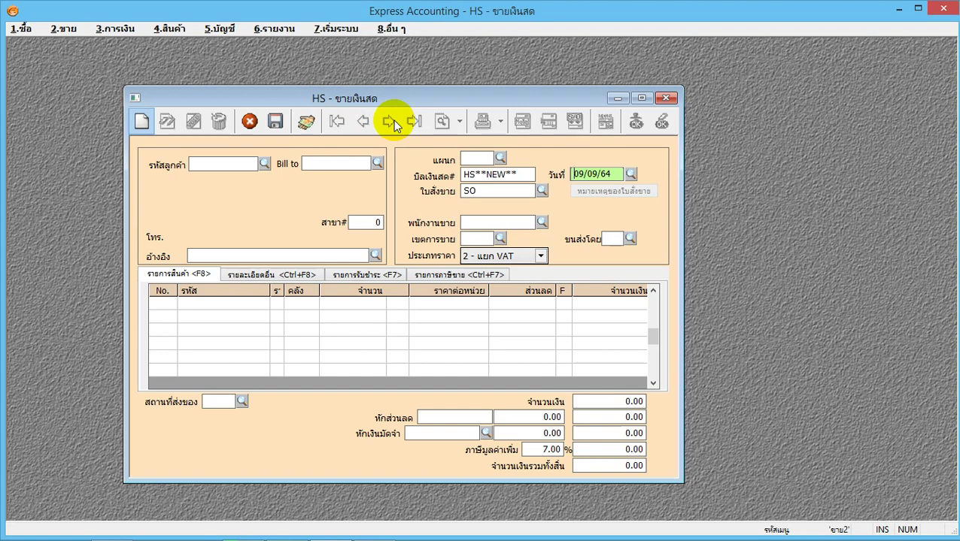
{"action": "type", "text": "05/01/63"}
{"action": "key", "text": "Return"}
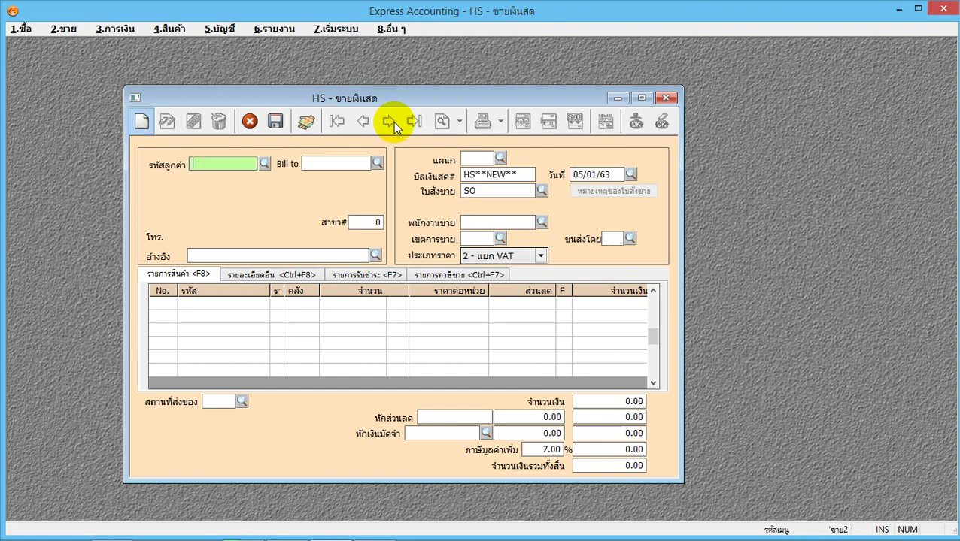
Choose customer รักการขาย จำกัด for the cash sale with a blank Bill to, and assign the second salesperson in the list.
{"action": "left_click", "coordinate": [267, 167]}
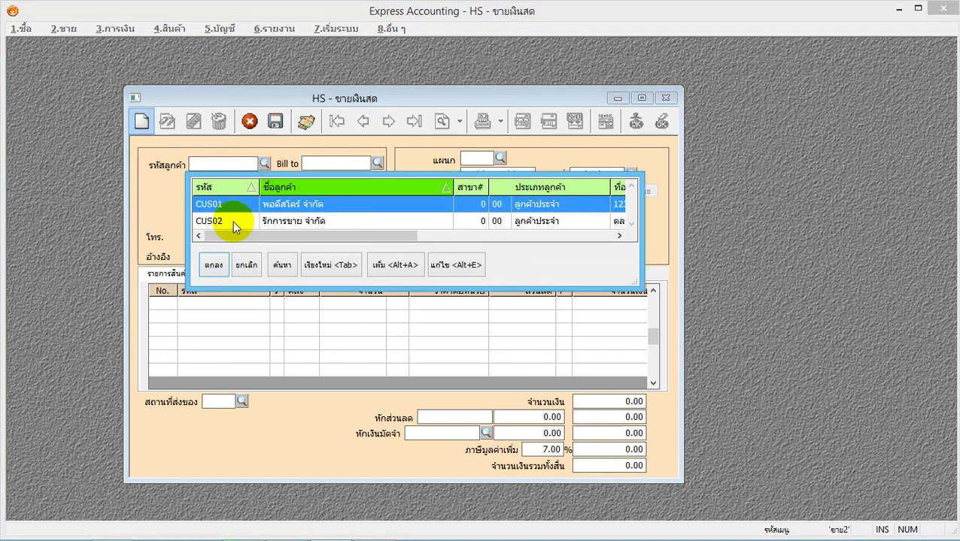
{"action": "left_click", "coordinate": [233, 221]}
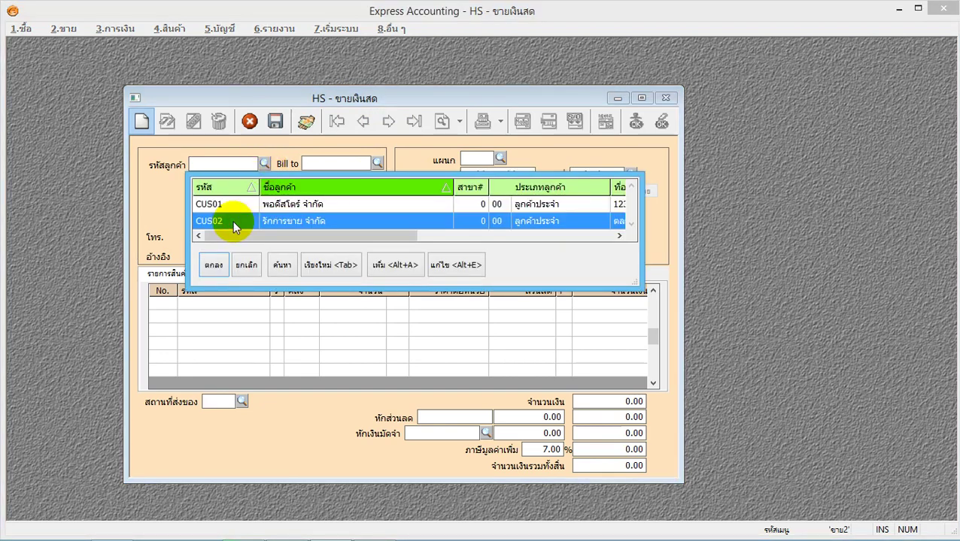
{"action": "left_click", "coordinate": [213, 266]}
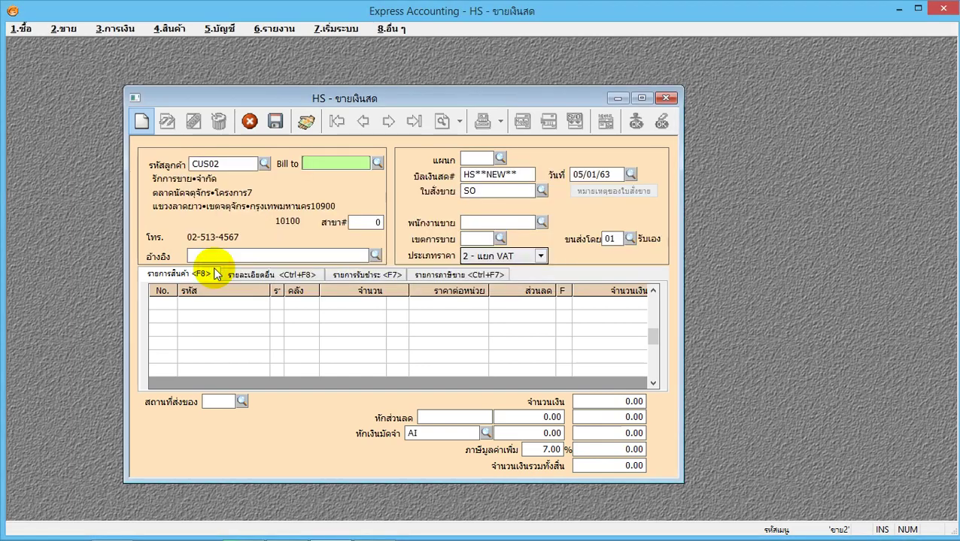
{"action": "key", "text": "Return"}
{"action": "key", "text": "Return"}
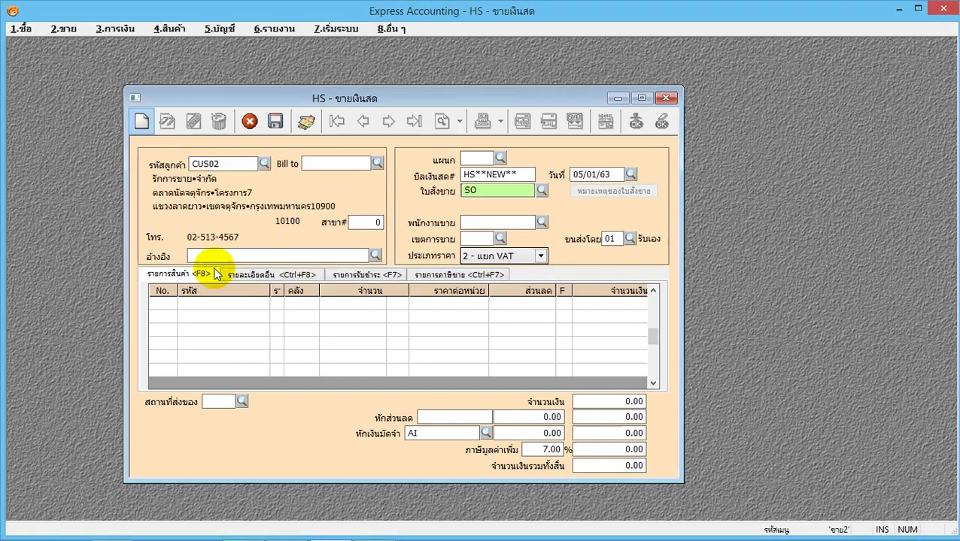
{"action": "left_click", "coordinate": [541, 223]}
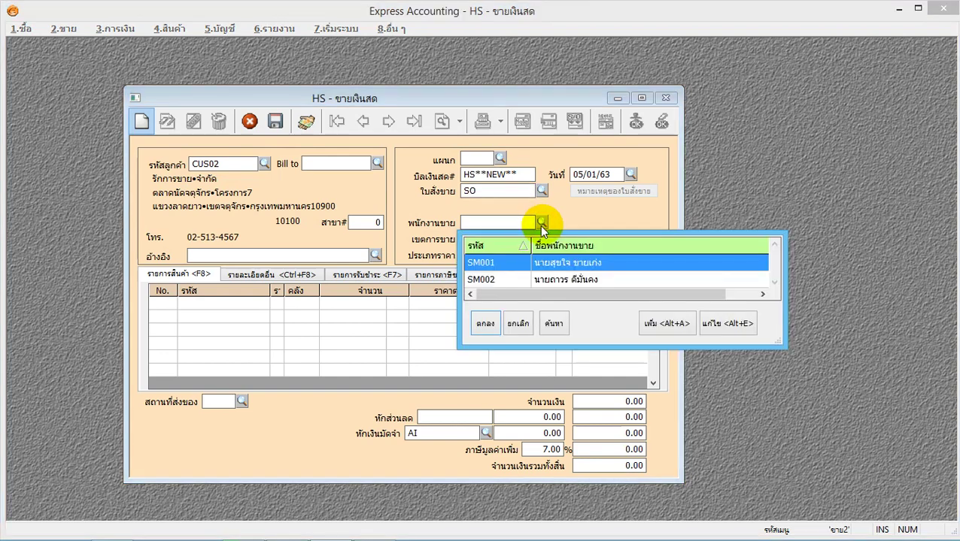
{"action": "left_click", "coordinate": [495, 280]}
{"action": "left_click", "coordinate": [485, 324]}
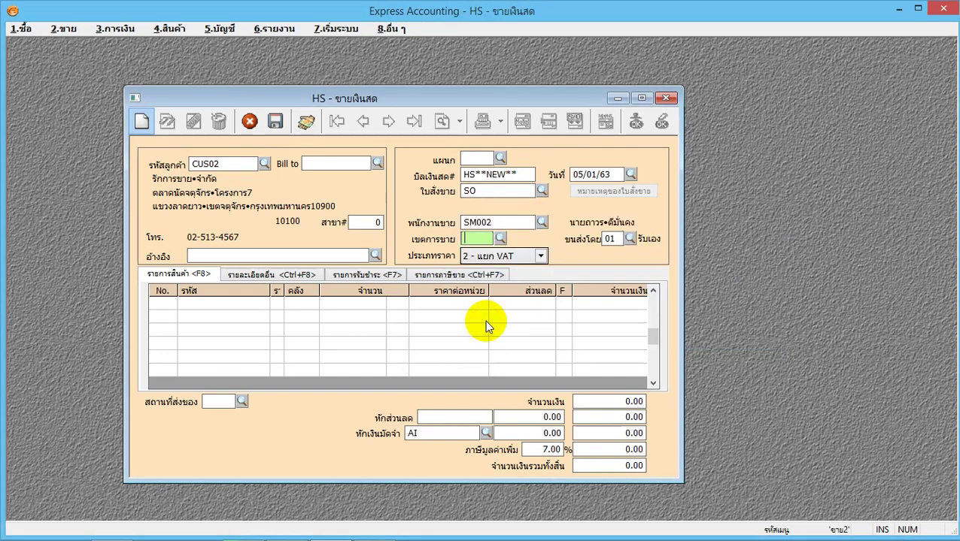
Add item 01-AAAA-1234 to the cash sale with quantity 200 at 20.000 per unit and no discount.
{"action": "left_click", "coordinate": [193, 303]}
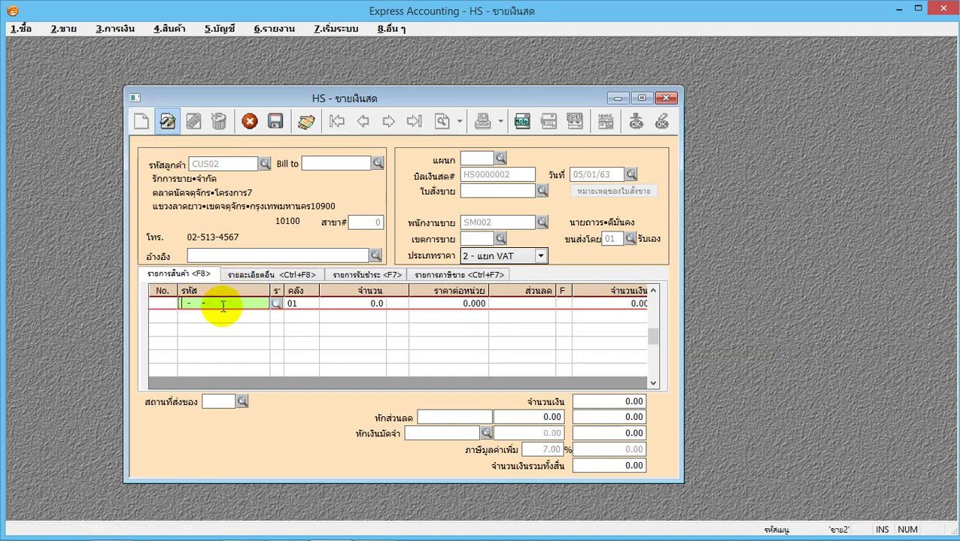
{"action": "left_click", "coordinate": [277, 305]}
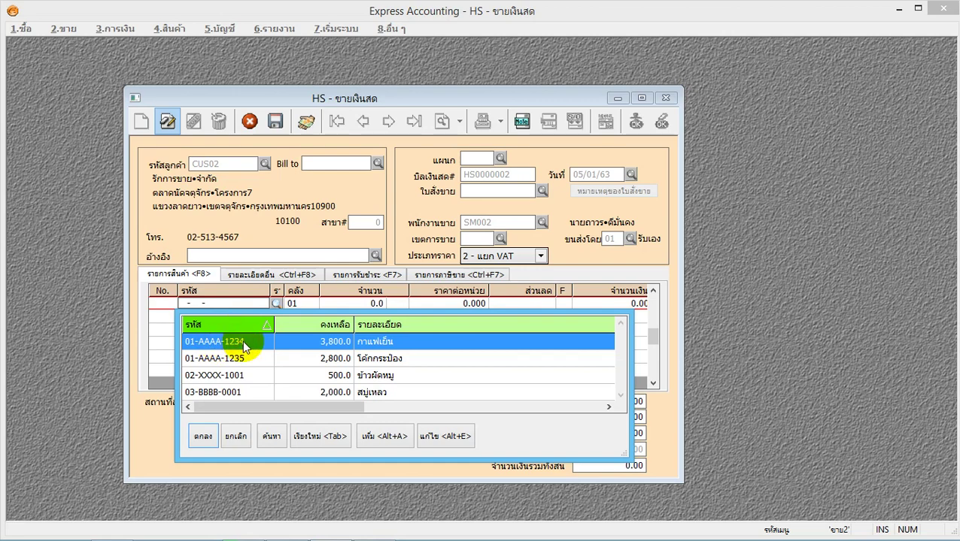
{"action": "double_click", "coordinate": [242, 340]}
{"action": "key", "text": "Return"}
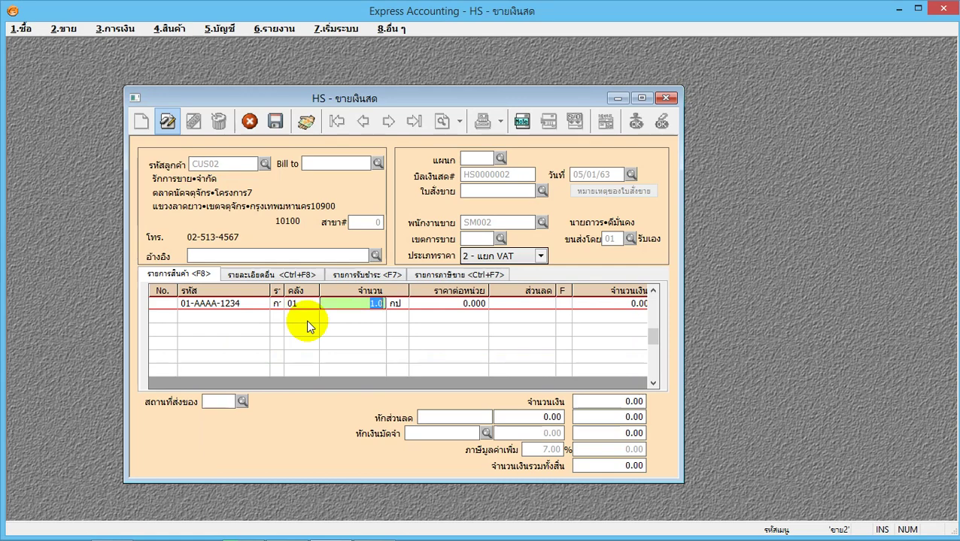
{"action": "type", "text": "20000"}
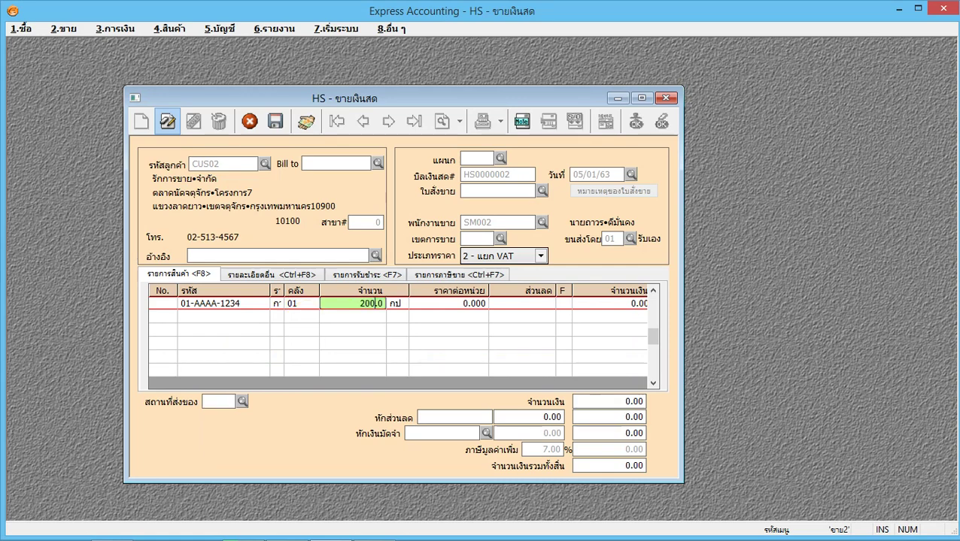
{"action": "key", "text": "Return"}
{"action": "key", "text": "Return"}
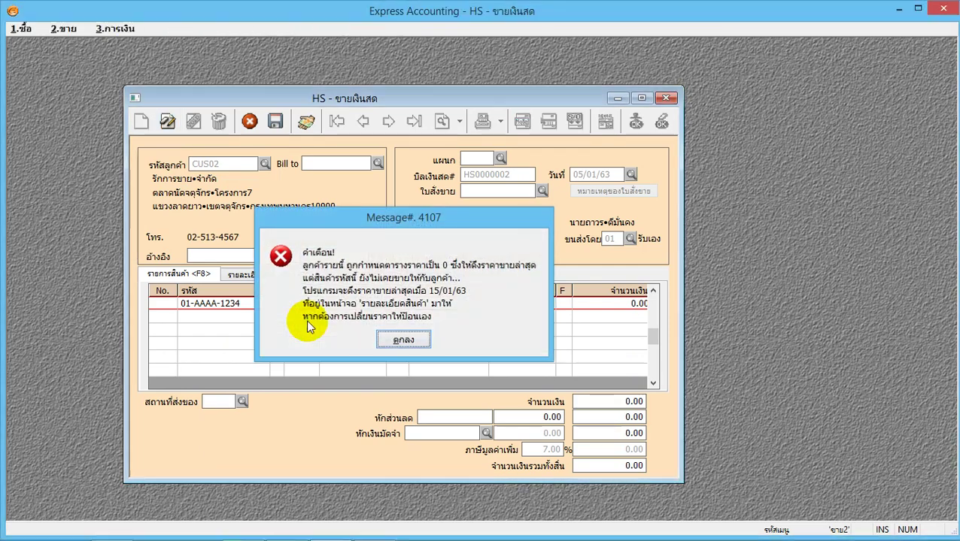
{"action": "key", "text": "Return"}
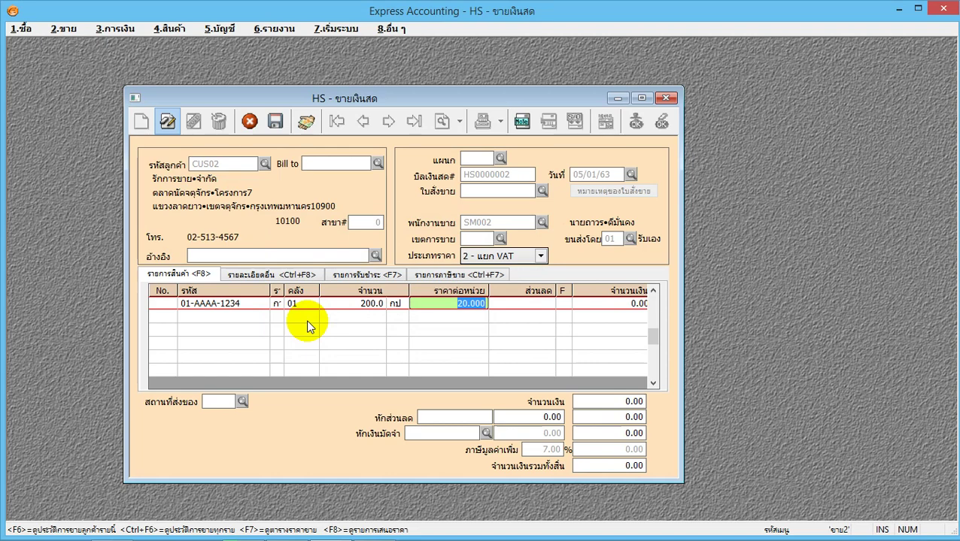
{"action": "key", "text": "Return"}
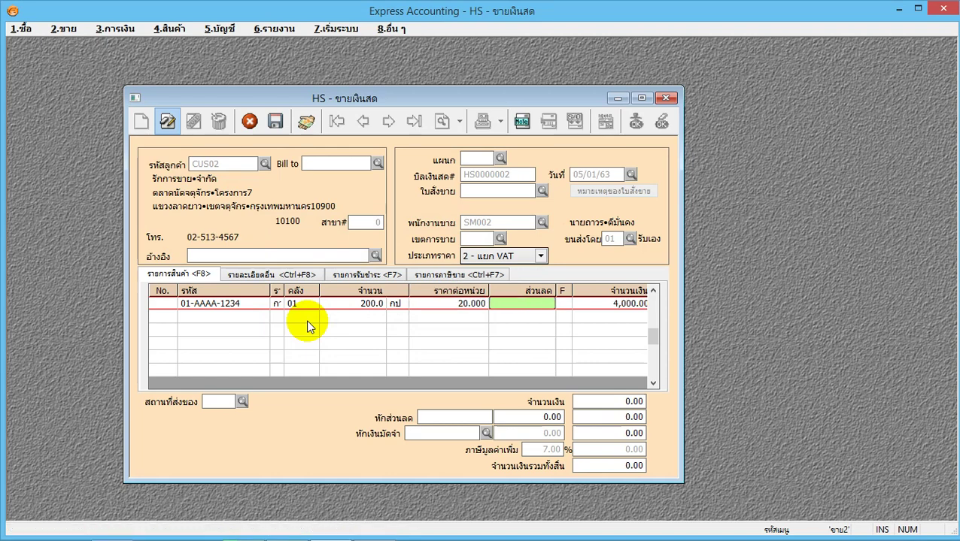
{"action": "key", "text": "Return"}
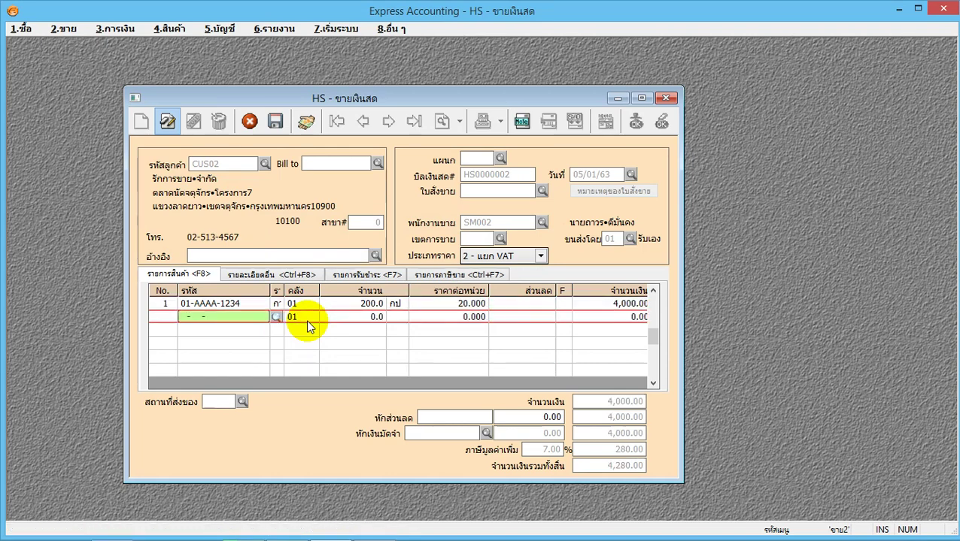
Add item 03-BBBB-0001 to the cash sale with quantity 300 at 55.000 per unit and no discount.
{"action": "left_click", "coordinate": [276, 316]}
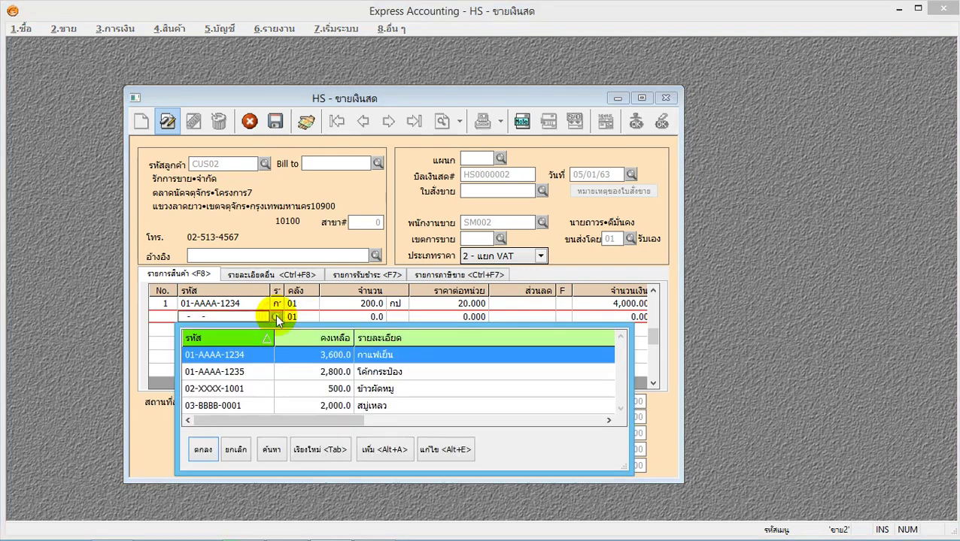
{"action": "left_click", "coordinate": [215, 406]}
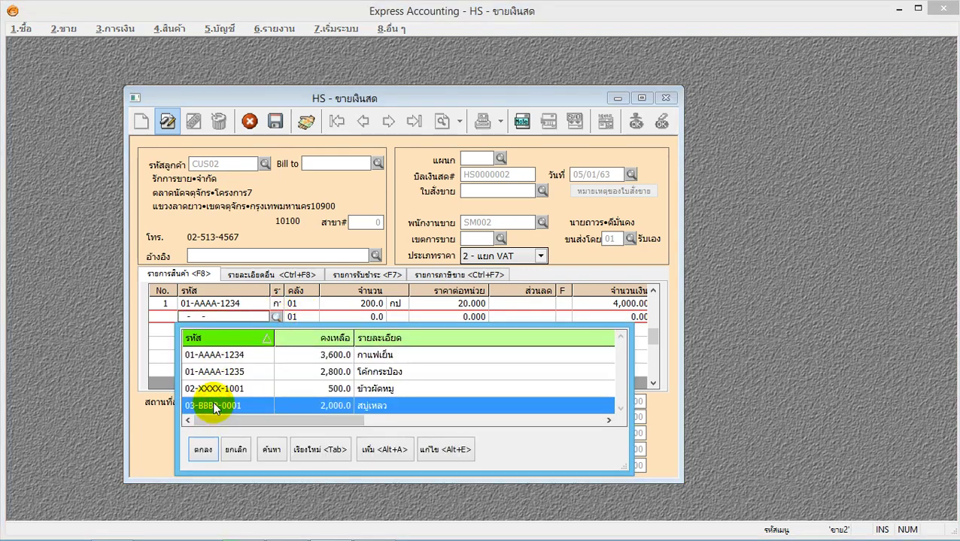
{"action": "double_click", "coordinate": [215, 406]}
{"action": "key", "text": "Return"}
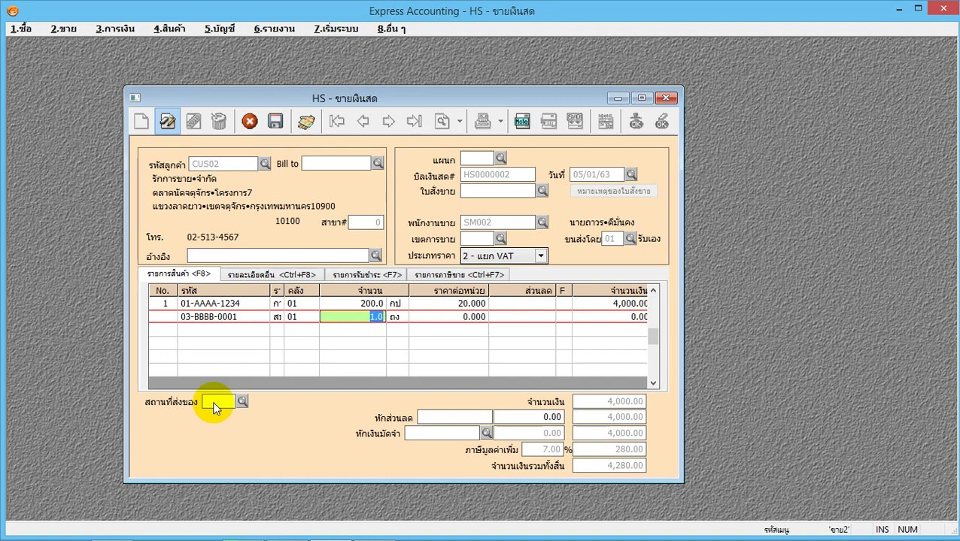
{"action": "type", "text": "200"}
{"action": "key", "text": "Return"}
{"action": "key", "text": "Return"}
{"action": "key", "text": "Return"}
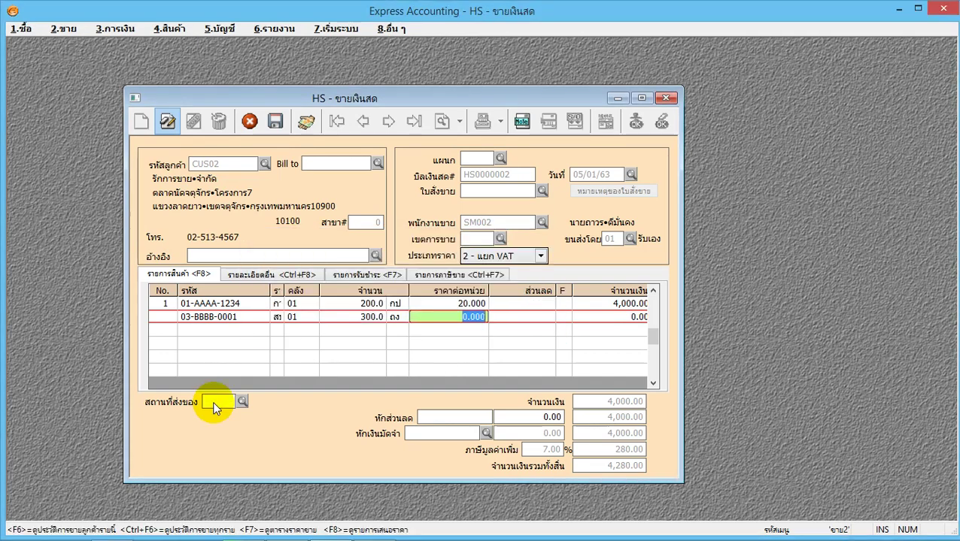
{"action": "type", "text": "55"}
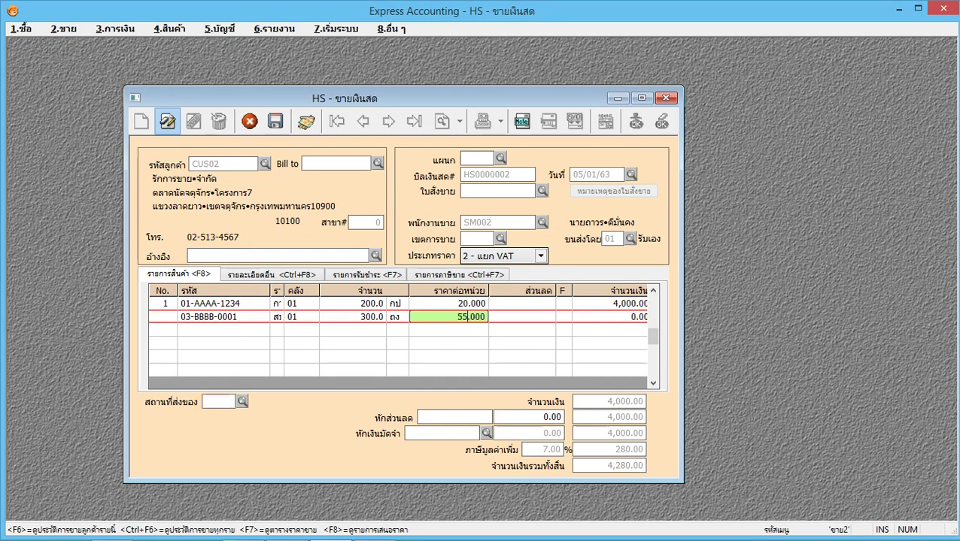
{"action": "key", "text": "Return"}
{"action": "key", "text": "Return"}
{"action": "key", "text": "Return"}
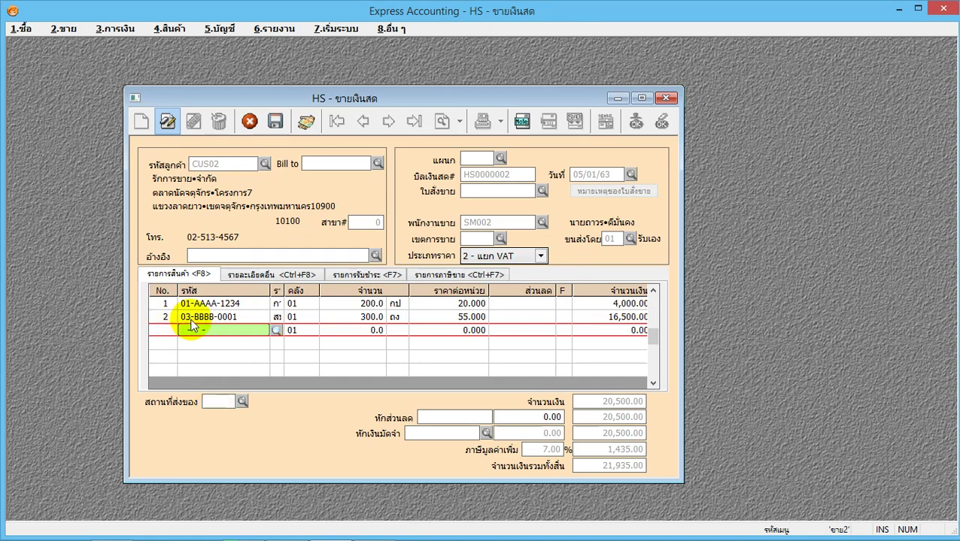
Finish the cash sale's item entry, resize its window to expose the journal entry command, and close the cash sale.
{"action": "left_click", "coordinate": [249, 122]}
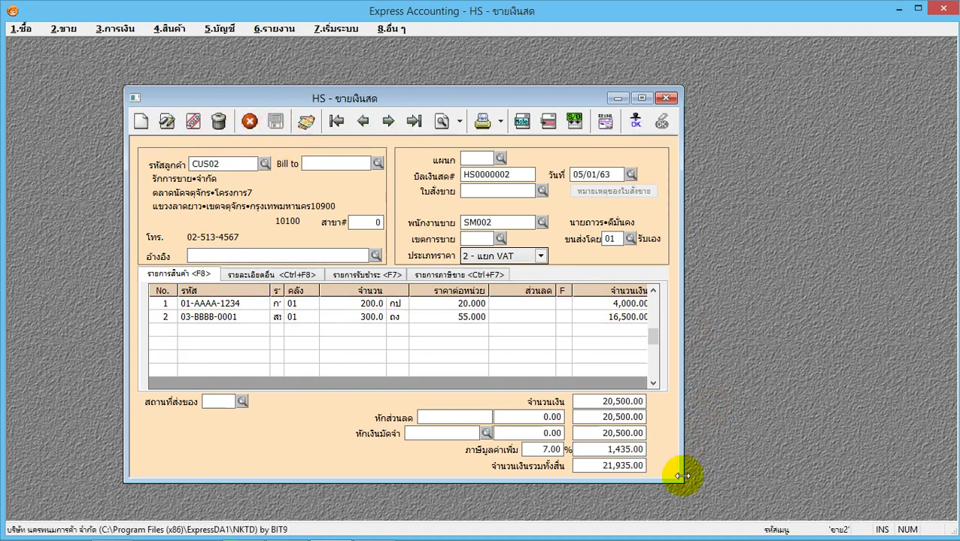
{"action": "left_click", "coordinate": [747, 490]}
{"action": "left_click_drag", "start_coordinate": [679, 482], "coordinate": [695, 168]}
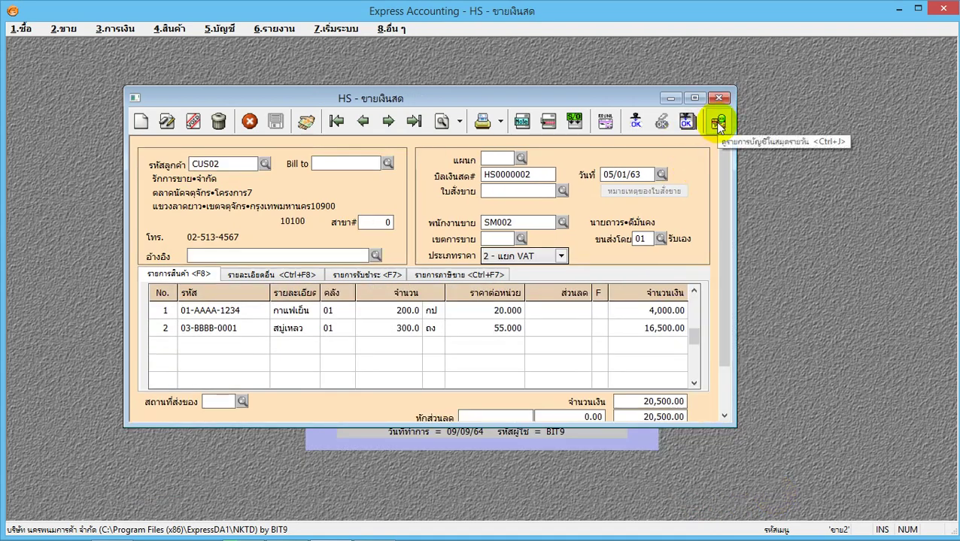
{"action": "left_click", "coordinate": [718, 98]}
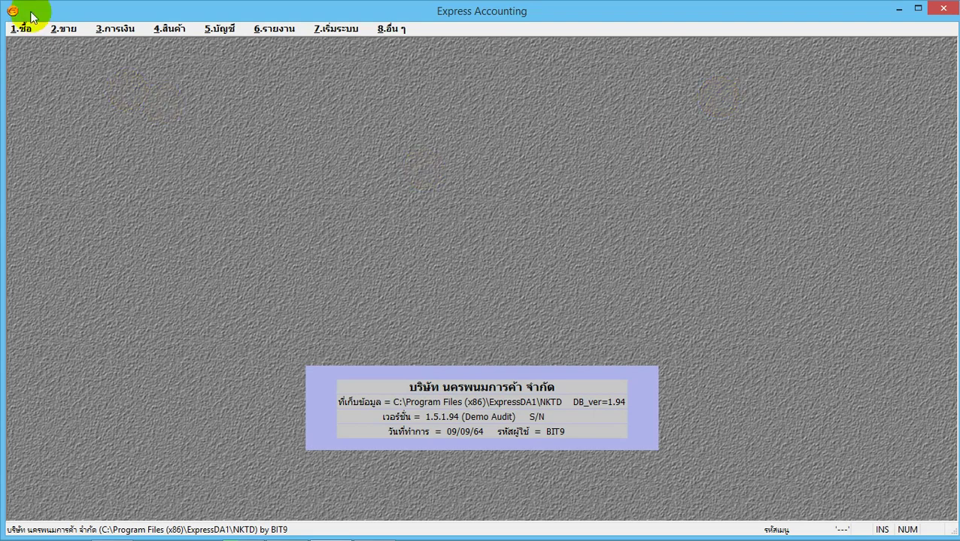
Start a new sales order (ใบสั่งขาย) with a blank department, an automatic document number and the date 10/01/63.
{"action": "left_click", "coordinate": [65, 30]}
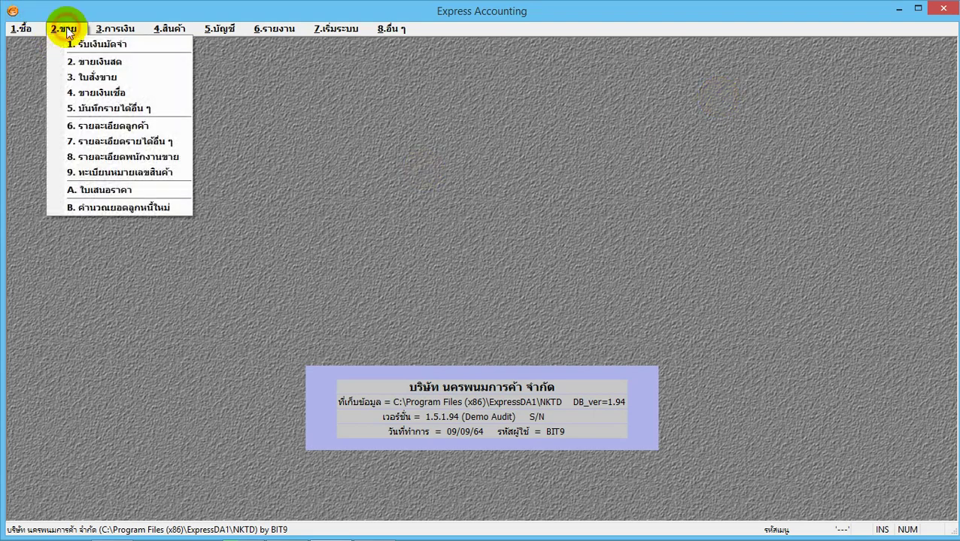
{"action": "left_click", "coordinate": [89, 77]}
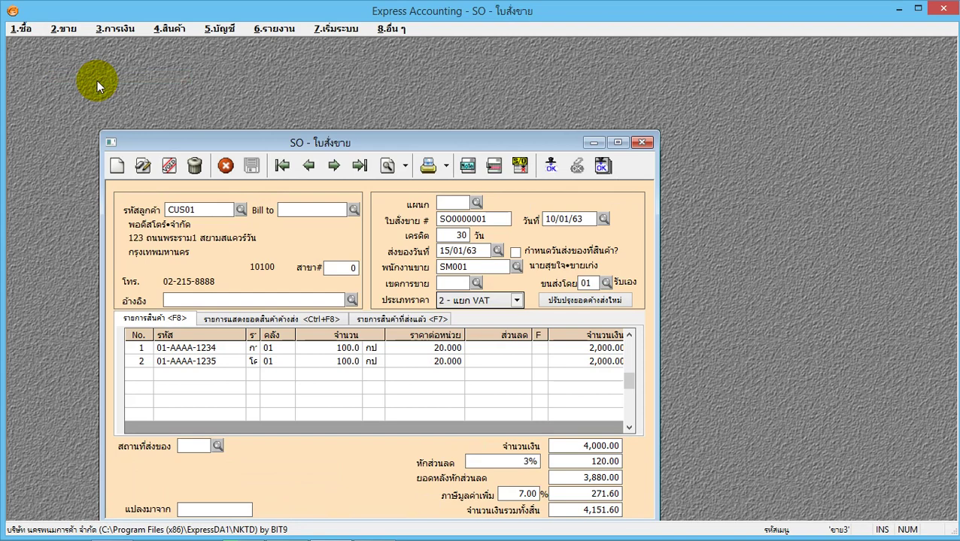
{"action": "left_click", "coordinate": [117, 165]}
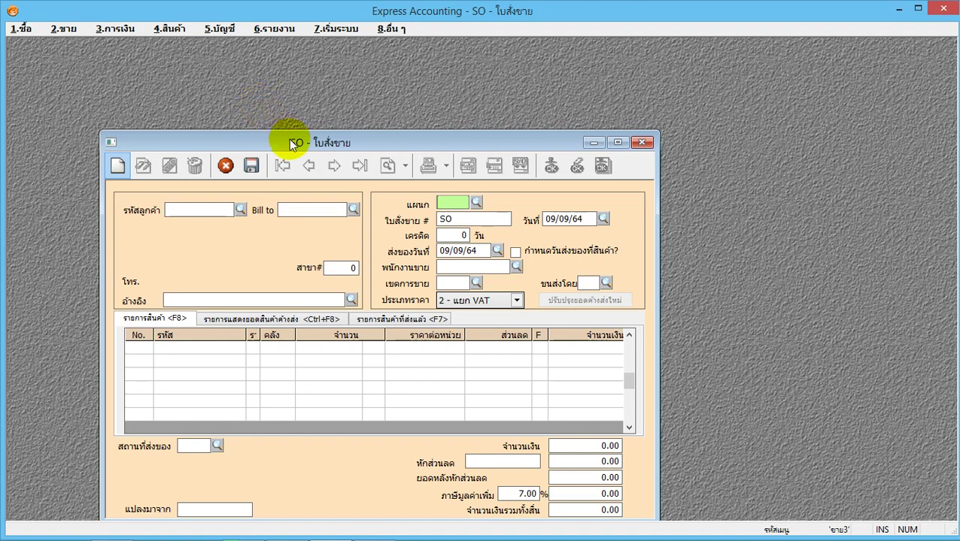
{"action": "left_click_drag", "start_coordinate": [288, 140], "coordinate": [310, 81]}
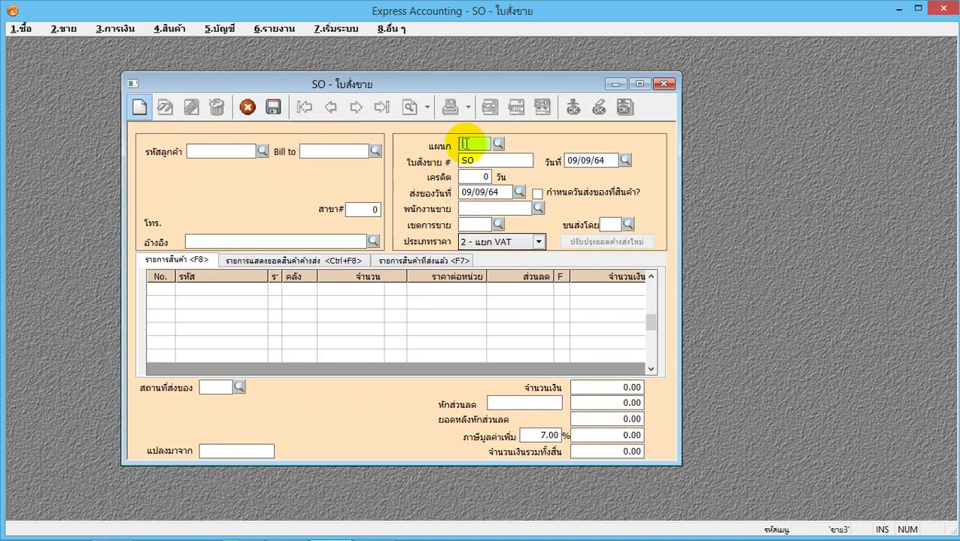
{"action": "key", "text": "Return"}
{"action": "type", "text": "1"}
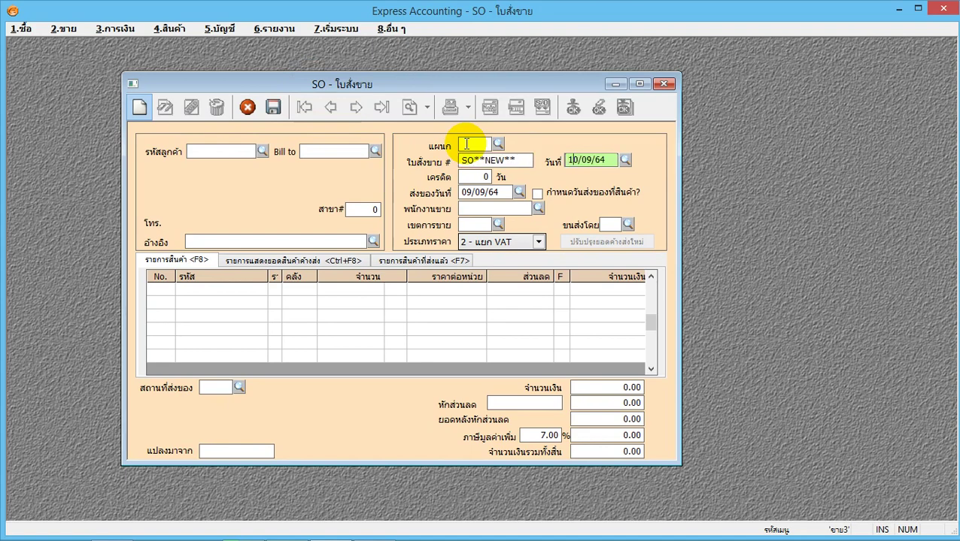
{"action": "type", "text": "00166"}
{"action": "type", "text": "3"}
{"action": "key", "text": "Return"}
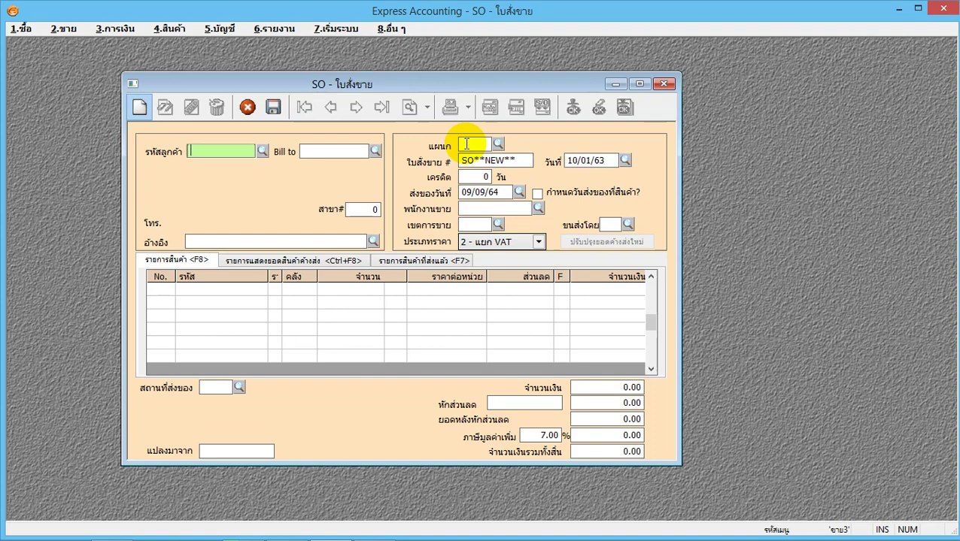
Choose customer รักการขาย จำกัด for the sales order, leaving Bill to and the reference blank.
{"action": "left_click", "coordinate": [263, 151]}
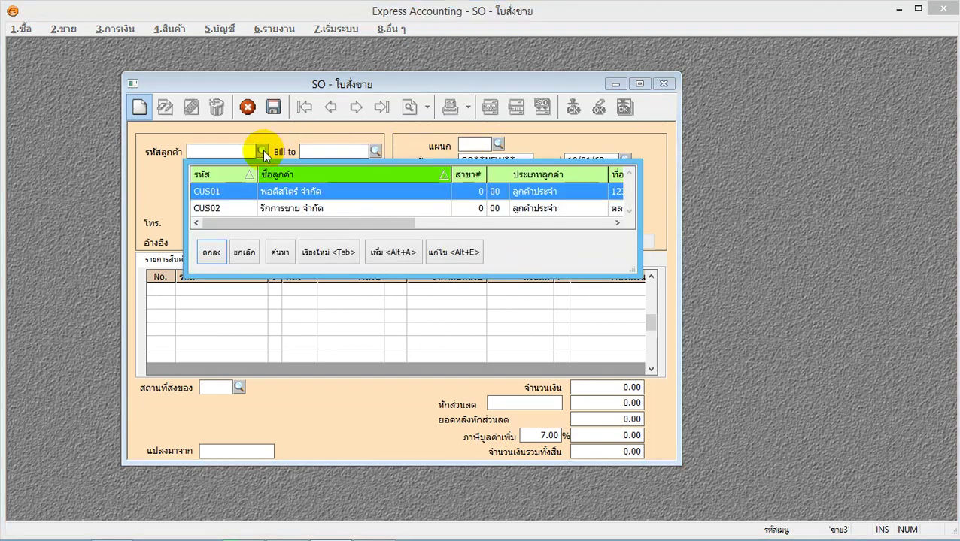
{"action": "left_click", "coordinate": [244, 209]}
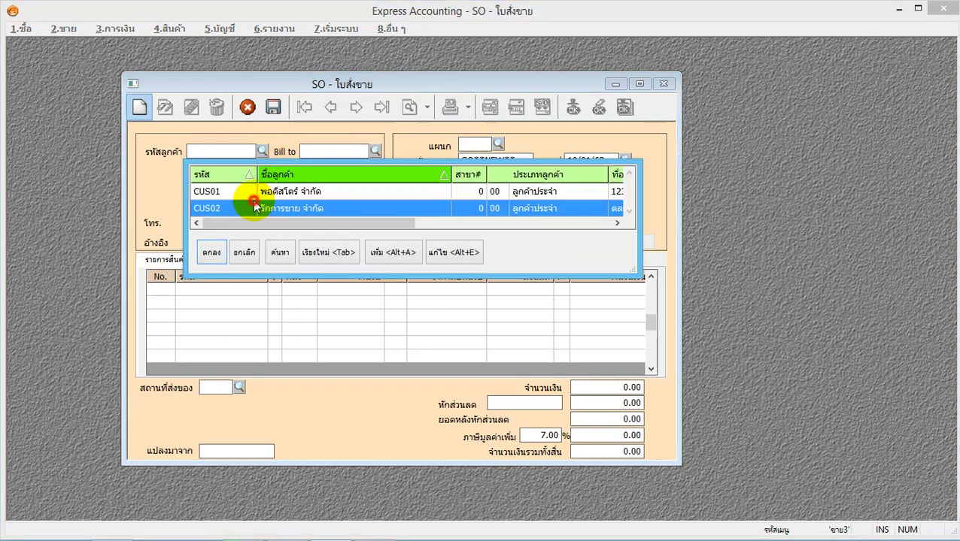
{"action": "left_click", "coordinate": [211, 250]}
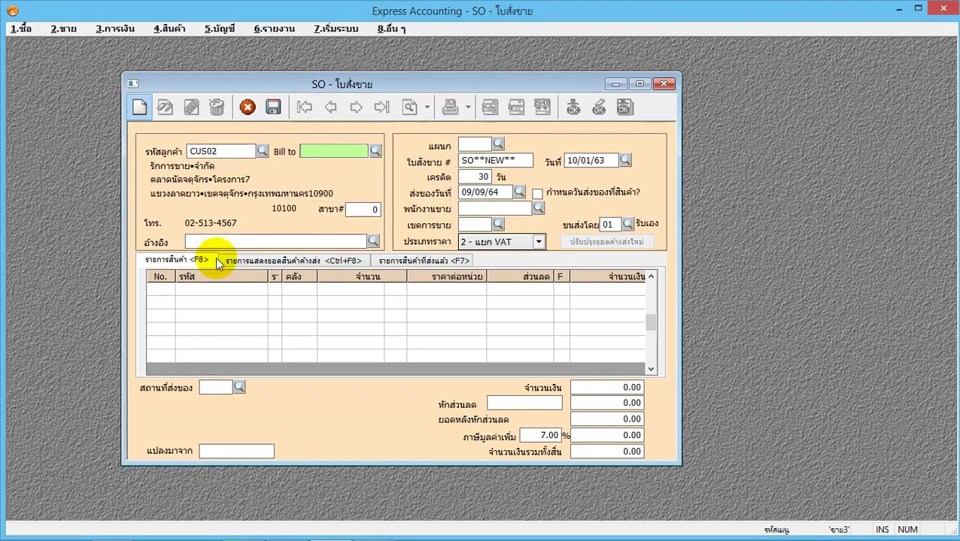
{"action": "key", "text": "Return"}
{"action": "key", "text": "Return"}
{"action": "key", "text": "Return"}
{"action": "key", "text": "Return"}
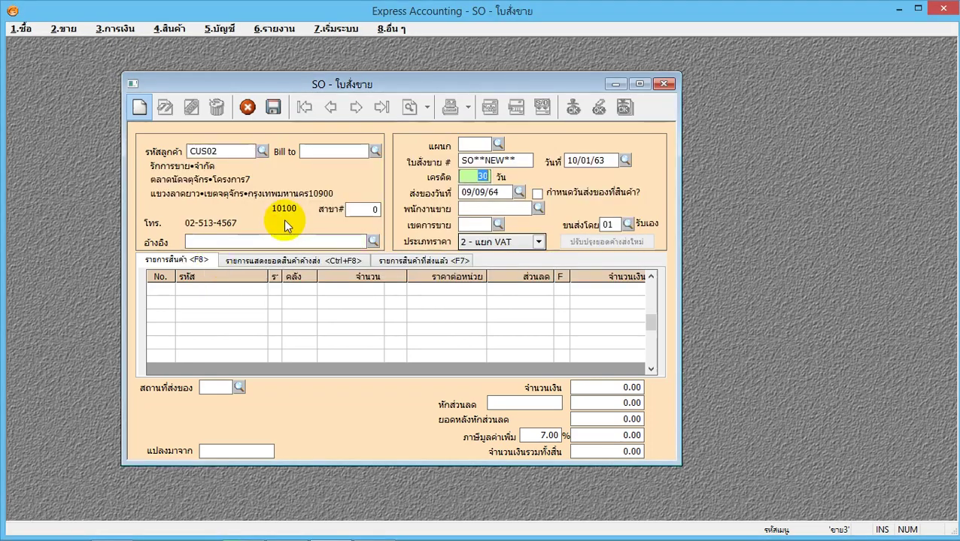
Keep the 30-day credit term, set the delivery date to 15/01/63, and assign the second salesperson in the list.
{"action": "key", "text": "Return"}
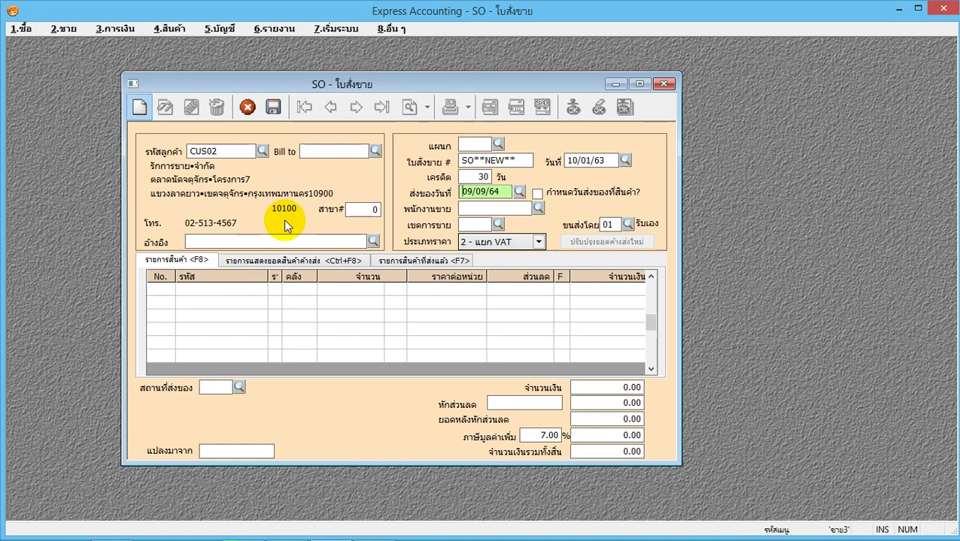
{"action": "type", "text": "15/01/63"}
{"action": "key", "text": "Return"}
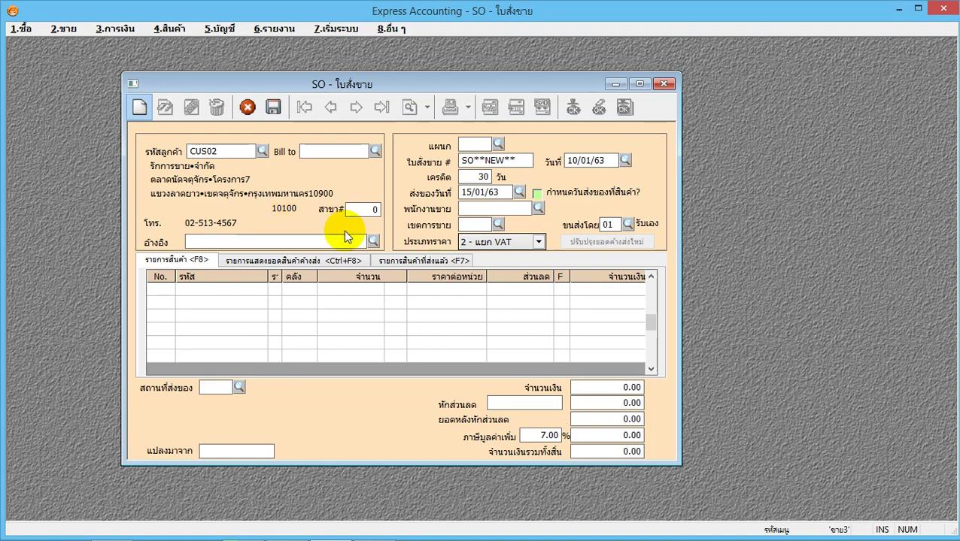
{"action": "left_click", "coordinate": [538, 208]}
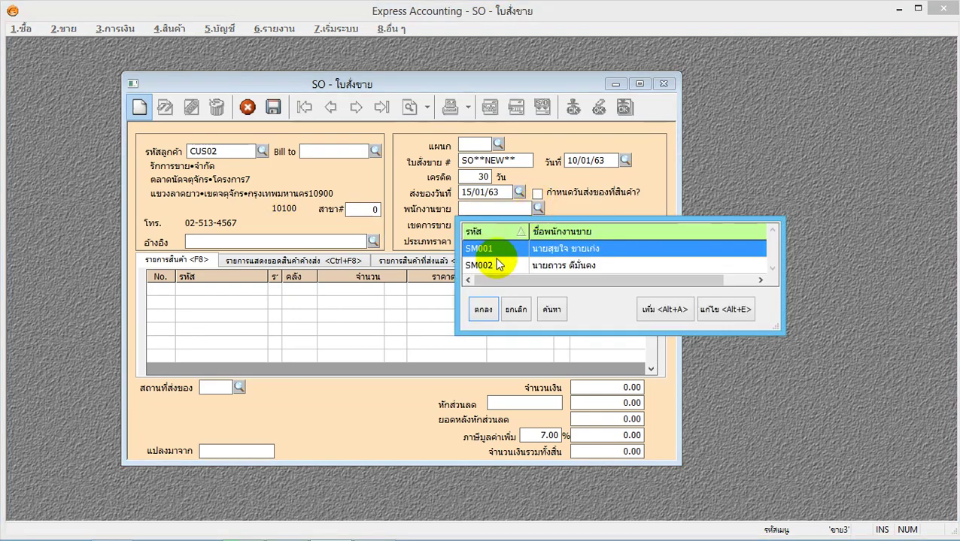
{"action": "left_click", "coordinate": [496, 264]}
{"action": "left_click", "coordinate": [483, 309]}
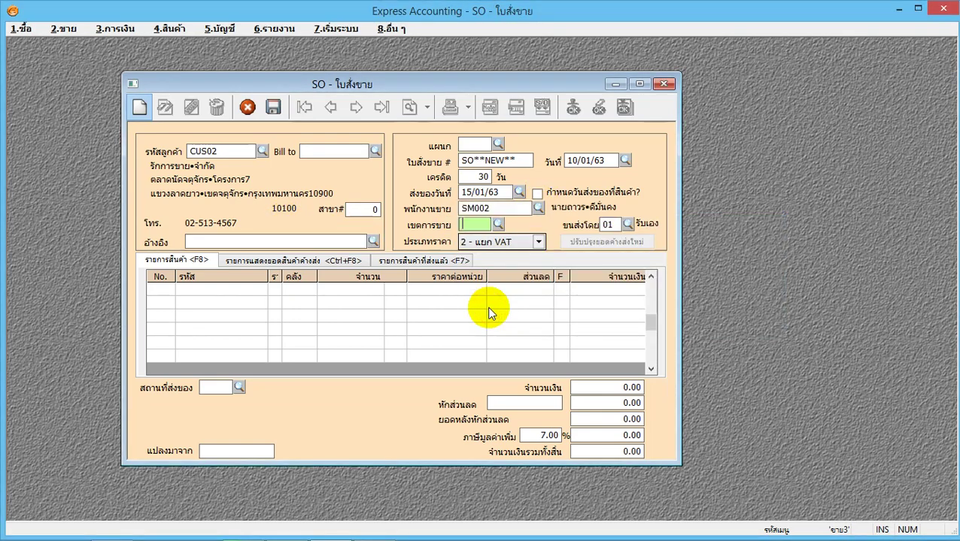
Start the sales order's first line with item 01-AAAA-1234, quantity 1,000 and the suggested price of 20.000 per unit.
{"action": "left_click", "coordinate": [207, 292]}
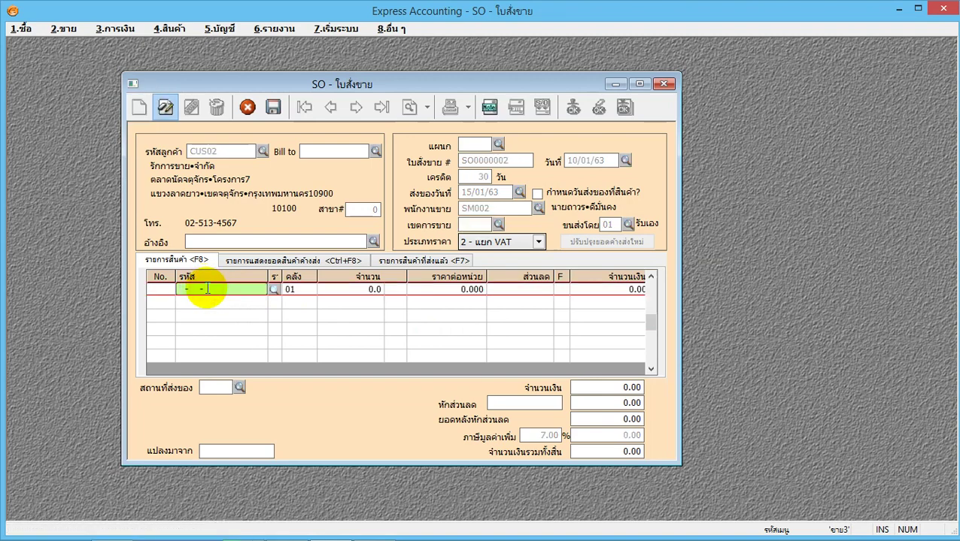
{"action": "left_click", "coordinate": [273, 290]}
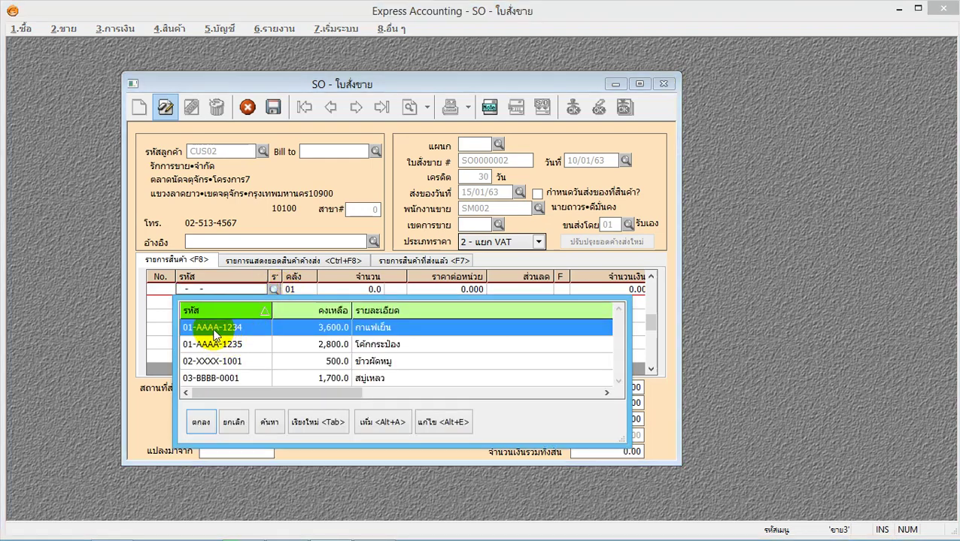
{"action": "double_click", "coordinate": [213, 335]}
{"action": "type", "text": "10"}
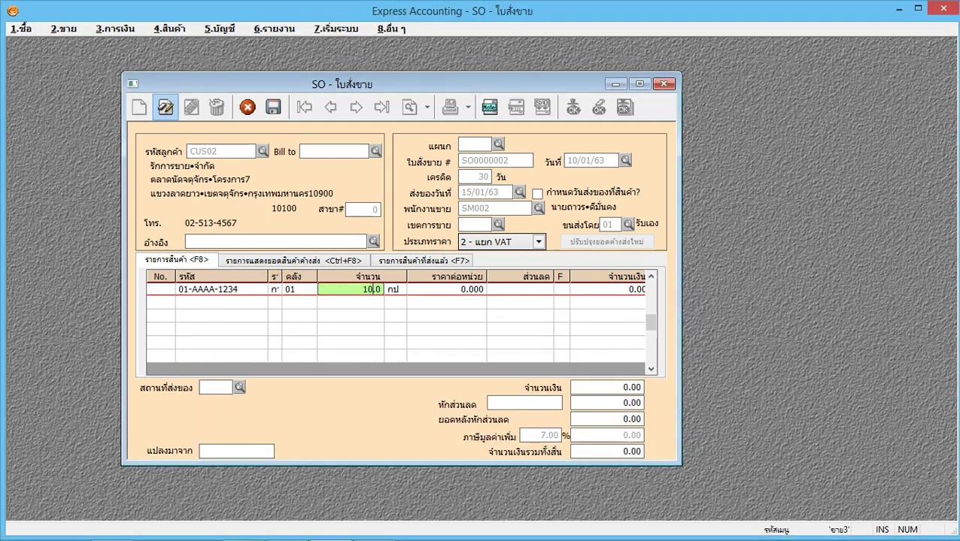
{"action": "key", "text": "Return"}
{"action": "key", "text": "Return"}
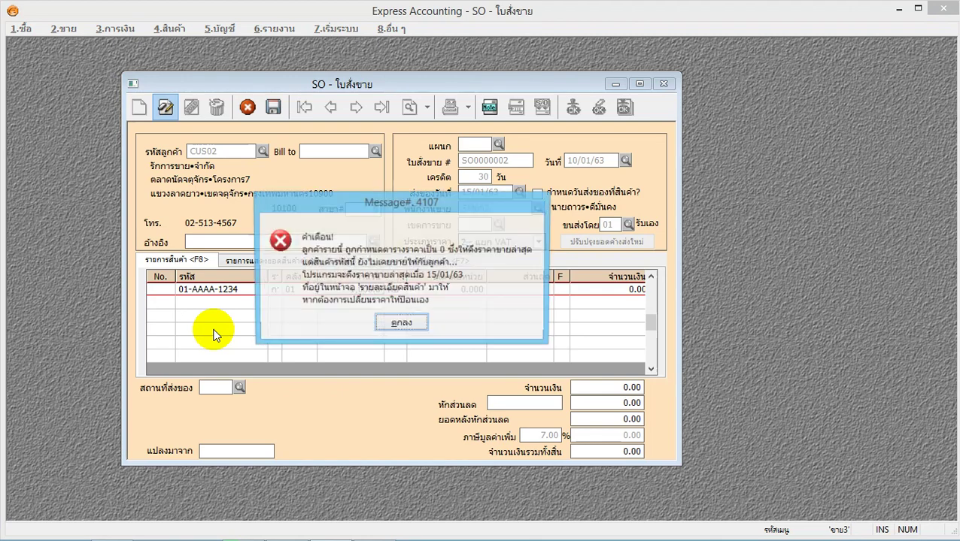
{"action": "key", "text": "Return"}
Correct the quantity of item 01-AAAA-1234 to 100, keep the unit กระป๋อง, and complete the line without a discount.
{"action": "left_click", "coordinate": [368, 293]}
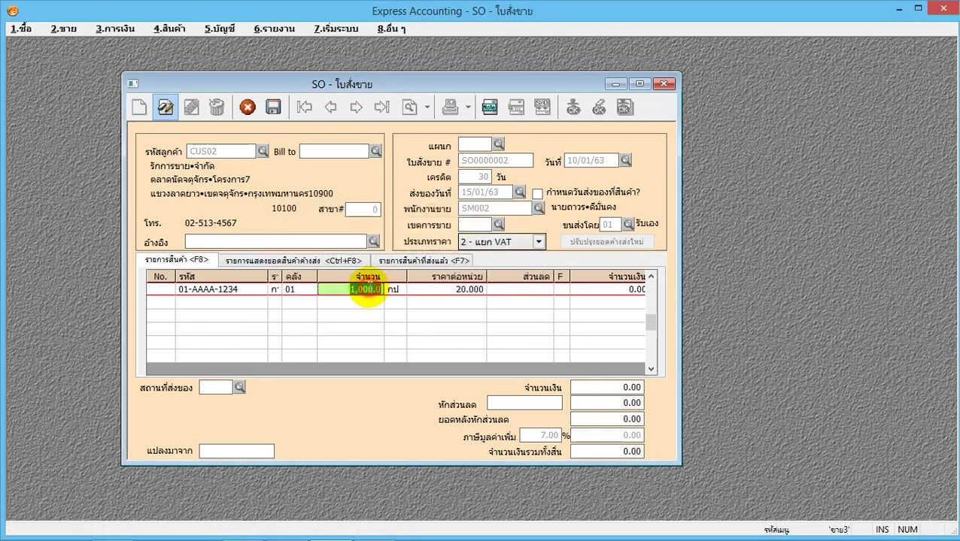
{"action": "left_click", "coordinate": [369, 293]}
{"action": "key", "text": "BackSpace"}
{"action": "key", "text": "Return"}
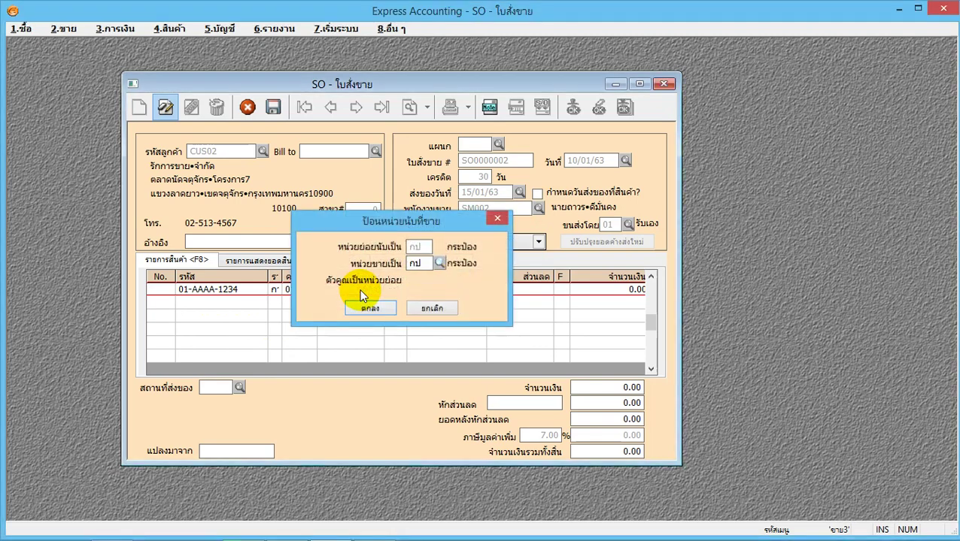
{"action": "key", "text": "Return"}
{"action": "key", "text": "Return"}
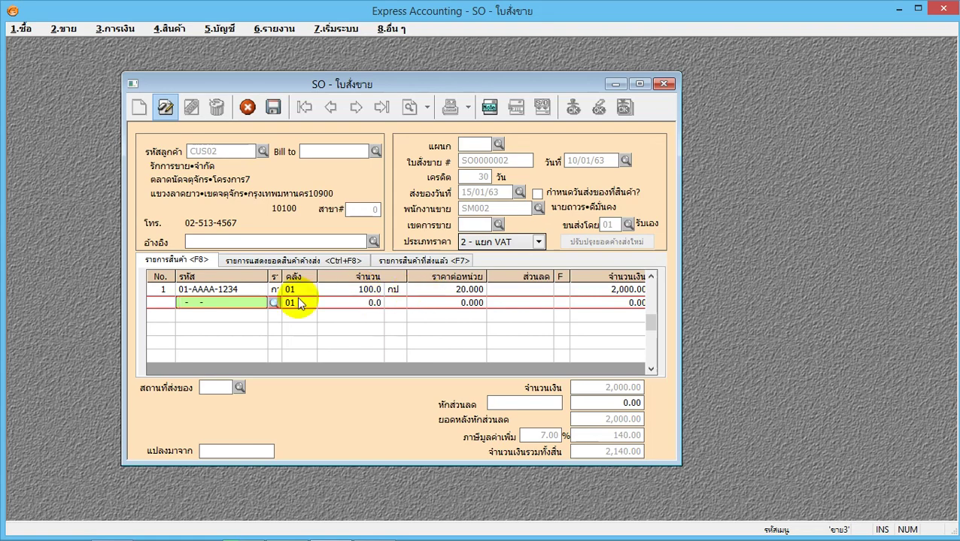
Add item 01-AAAA-1235 to the sales order with quantity 100 at 20.000 per unit and no discount.
{"action": "left_click", "coordinate": [274, 302]}
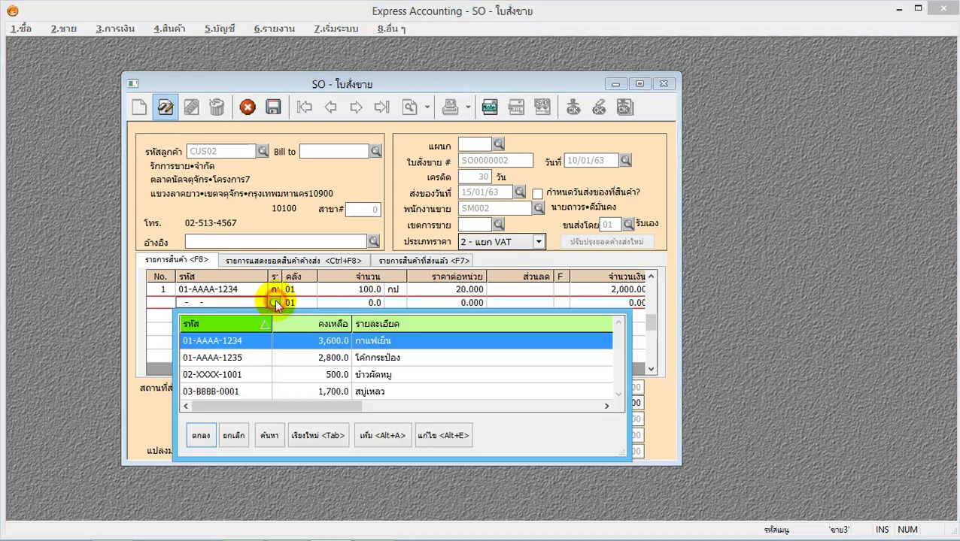
{"action": "double_click", "coordinate": [207, 357]}
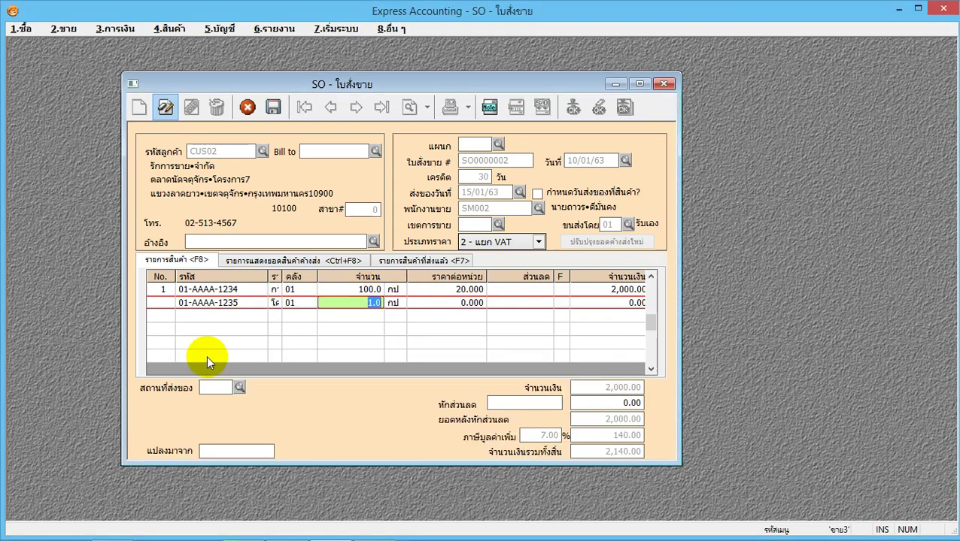
{"action": "type", "text": "100"}
{"action": "key", "text": "Return"}
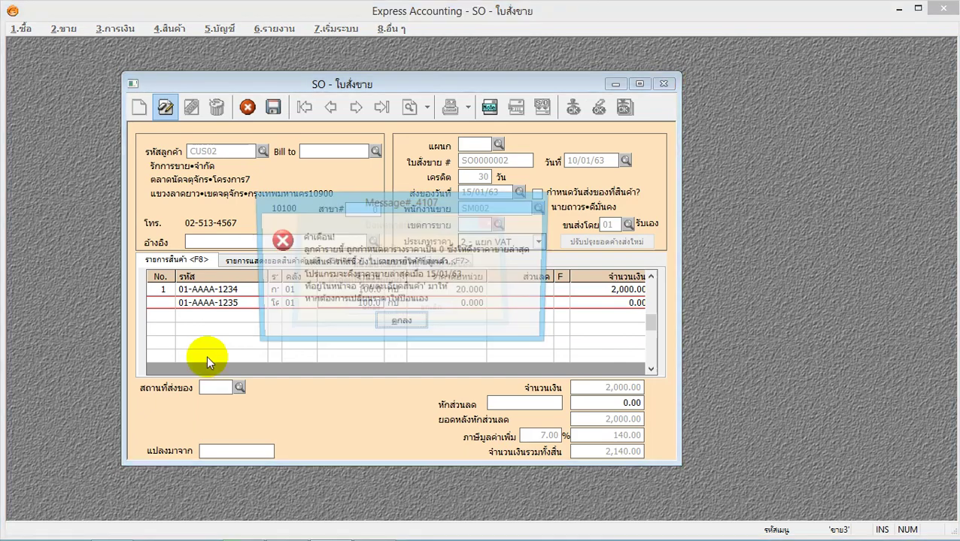
{"action": "key", "text": "Return"}
{"action": "key", "text": "Return"}
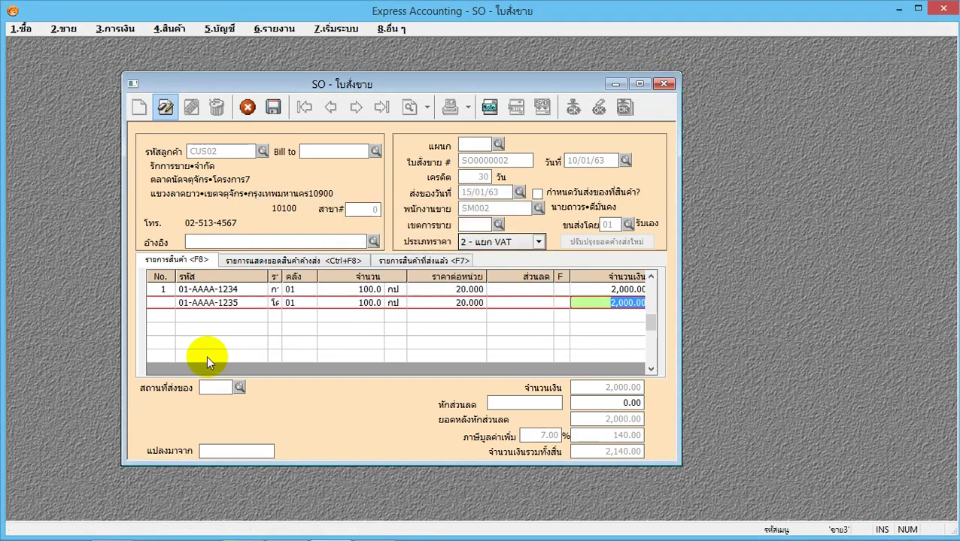
{"action": "key", "text": "Return"}
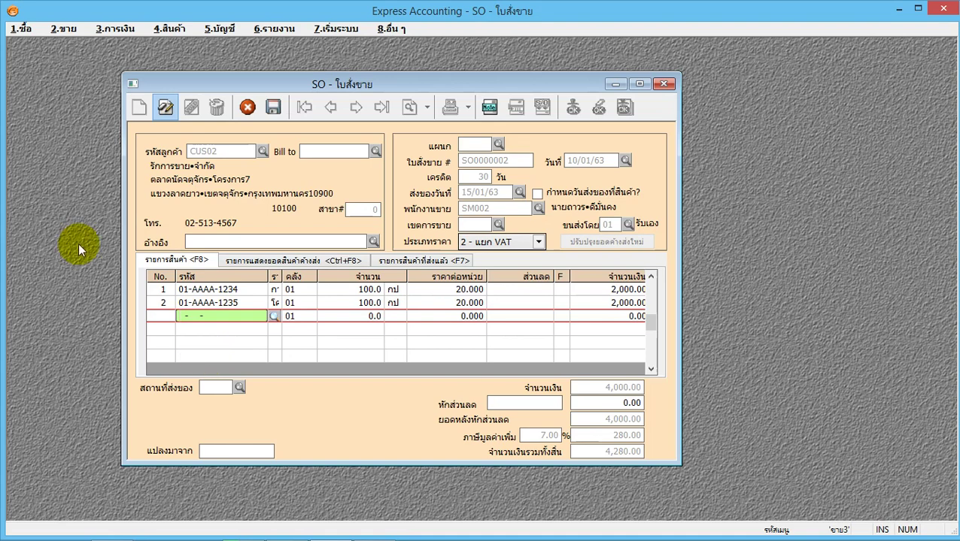
Save the sales order with its two item lines and close it.
{"action": "left_click", "coordinate": [270, 108]}
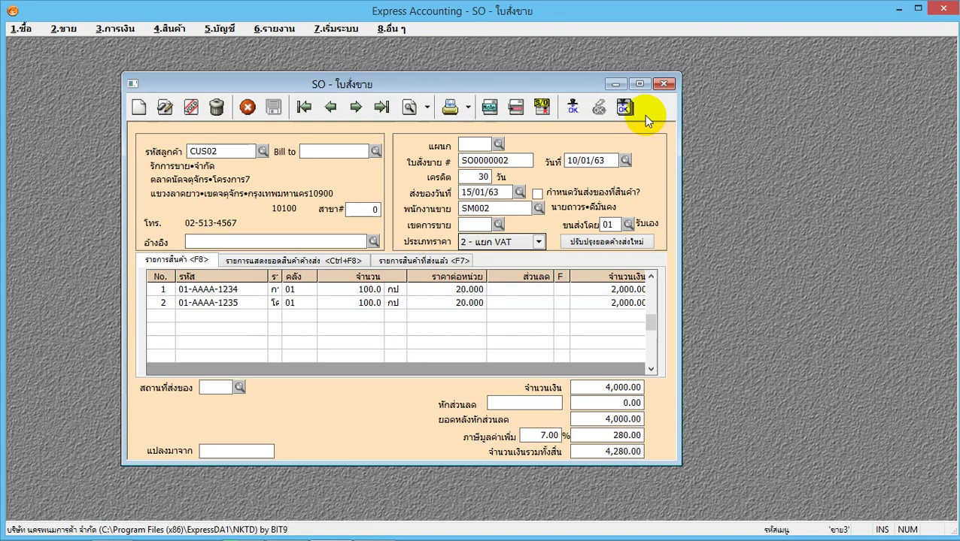
{"action": "left_click", "coordinate": [664, 84]}
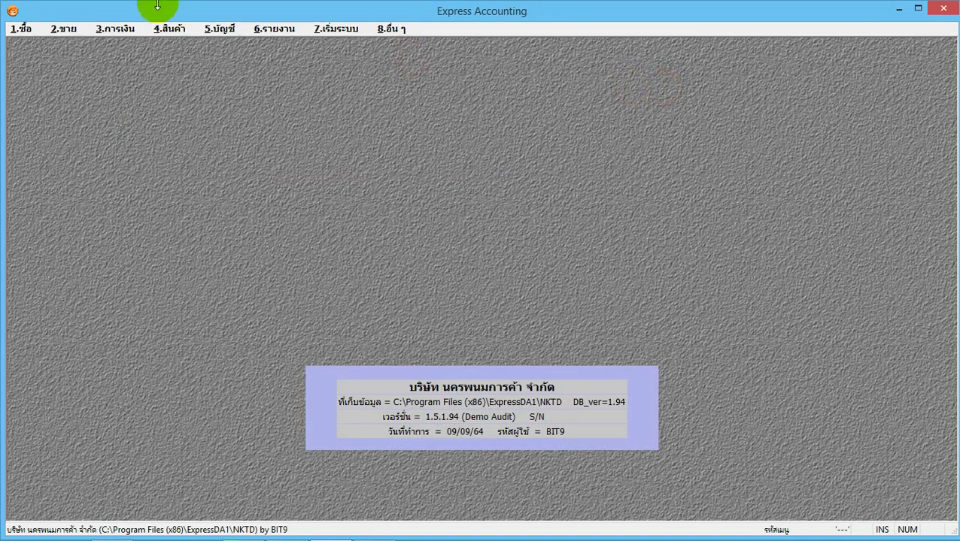
Start a new deposit receipt (รับเงินมัดจำ) with a blank department, an automatic document number and the date 14/01/63.
{"action": "left_click", "coordinate": [61, 34]}
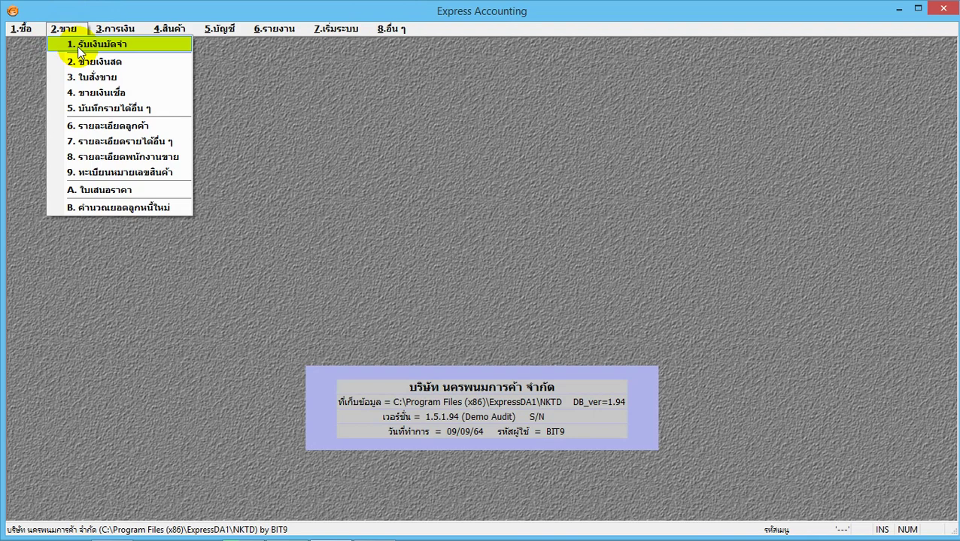
{"action": "left_click", "coordinate": [78, 48]}
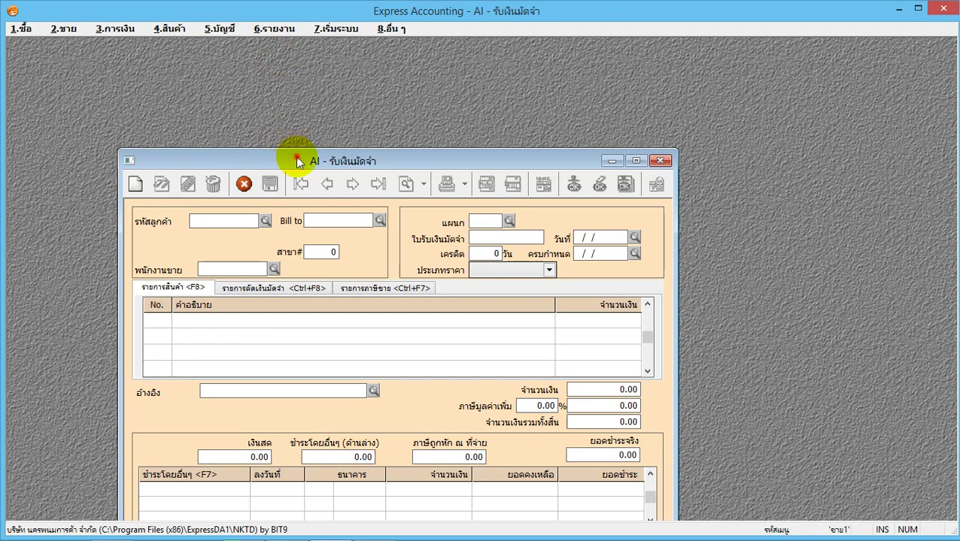
{"action": "left_click_drag", "start_coordinate": [296, 156], "coordinate": [293, 92]}
{"action": "left_click", "coordinate": [126, 139]}
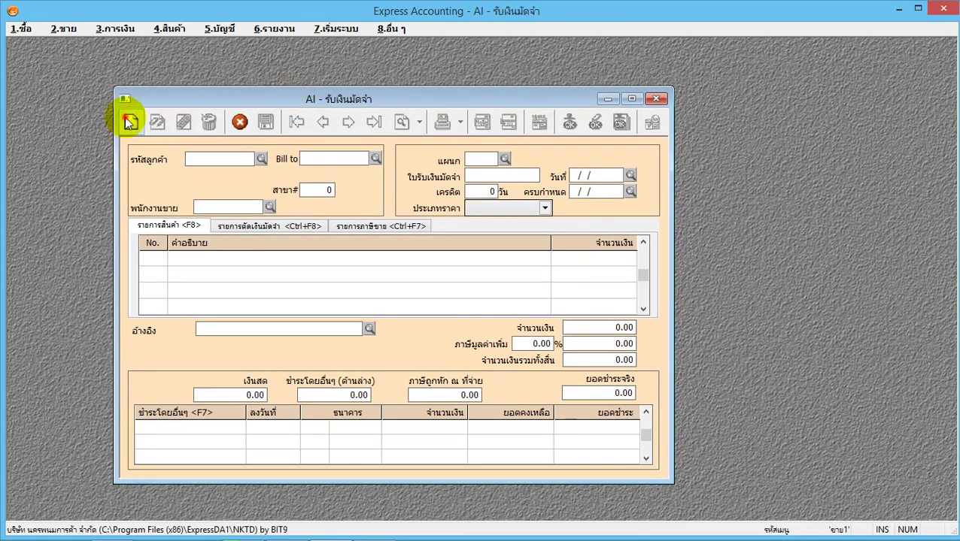
{"action": "key", "text": "Return"}
{"action": "key", "text": "Return"}
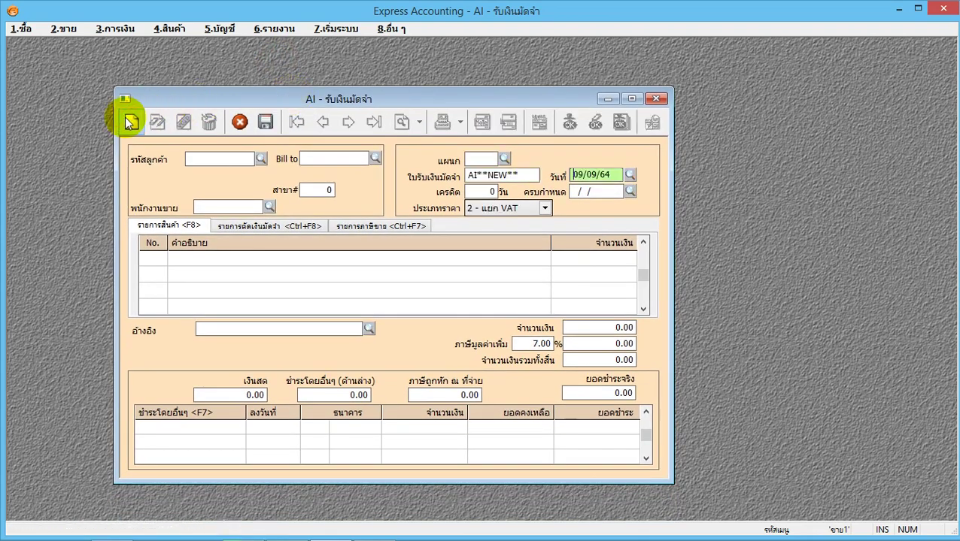
{"action": "type", "text": "14/01/66"}
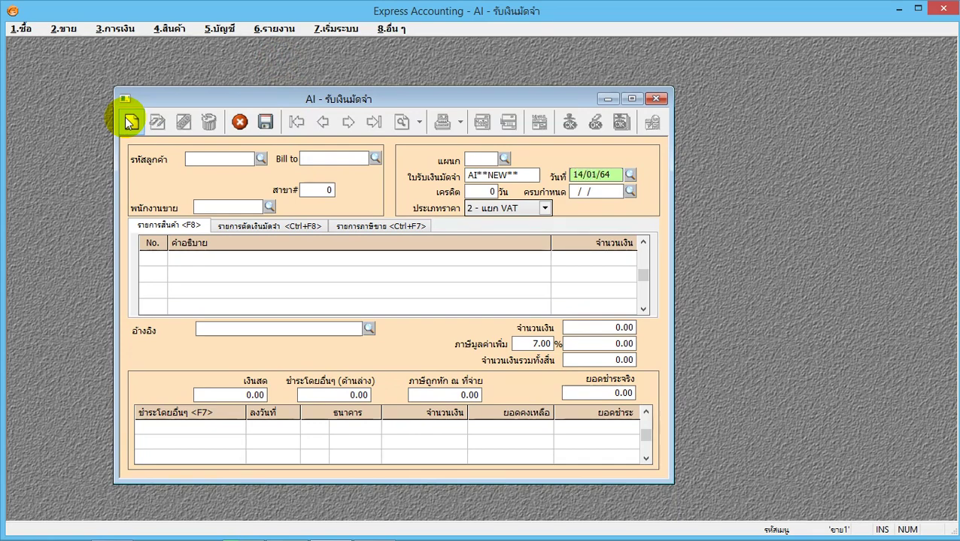
{"action": "left_click", "coordinate": [130, 122]}
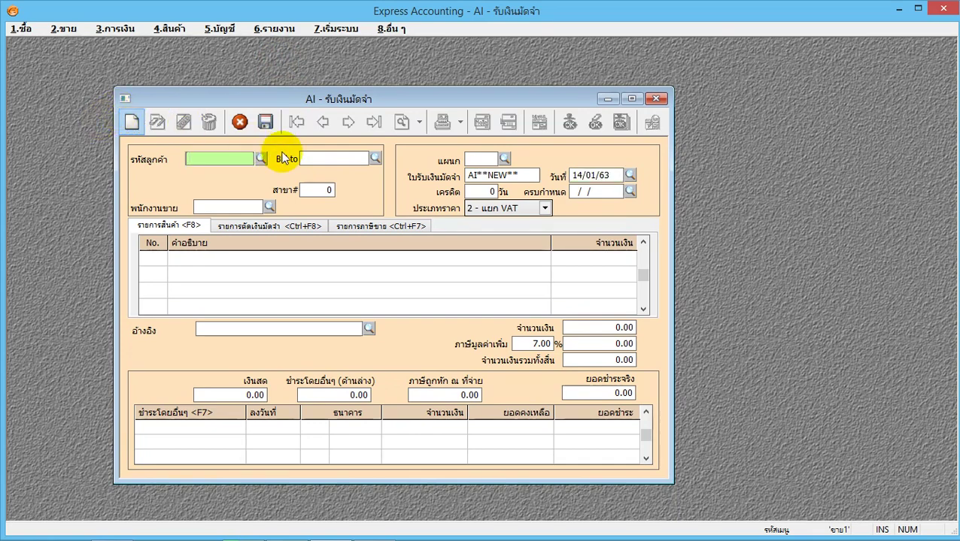
Select customer รักการขาย จำกัด for the deposit receipt.
{"action": "left_click", "coordinate": [261, 158]}
{"action": "left_click", "coordinate": [233, 216]}
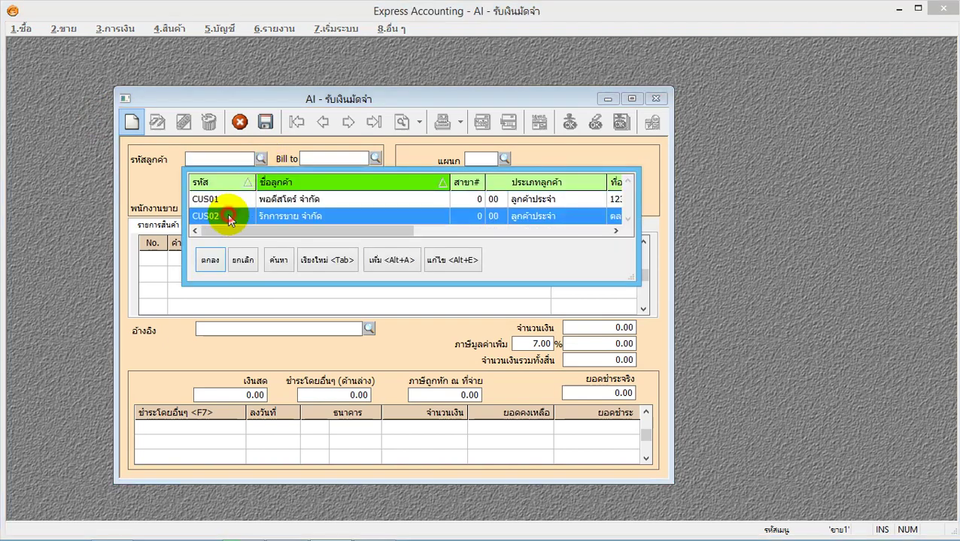
{"action": "left_click", "coordinate": [210, 260]}
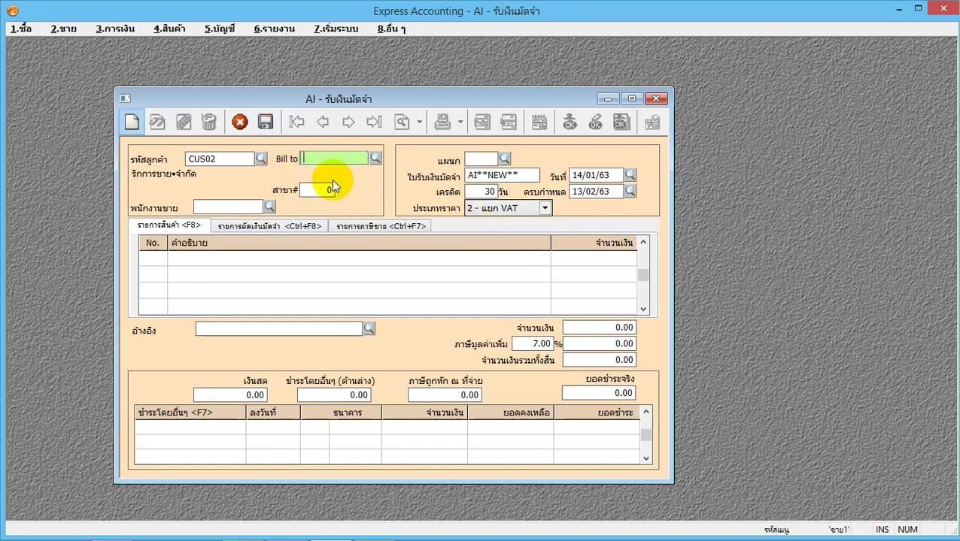
Add the line รับเงินมัดจำค่าสินค้า with an amount of 1,000.00 to the deposit receipt and finish its entry.
{"action": "left_click", "coordinate": [180, 257]}
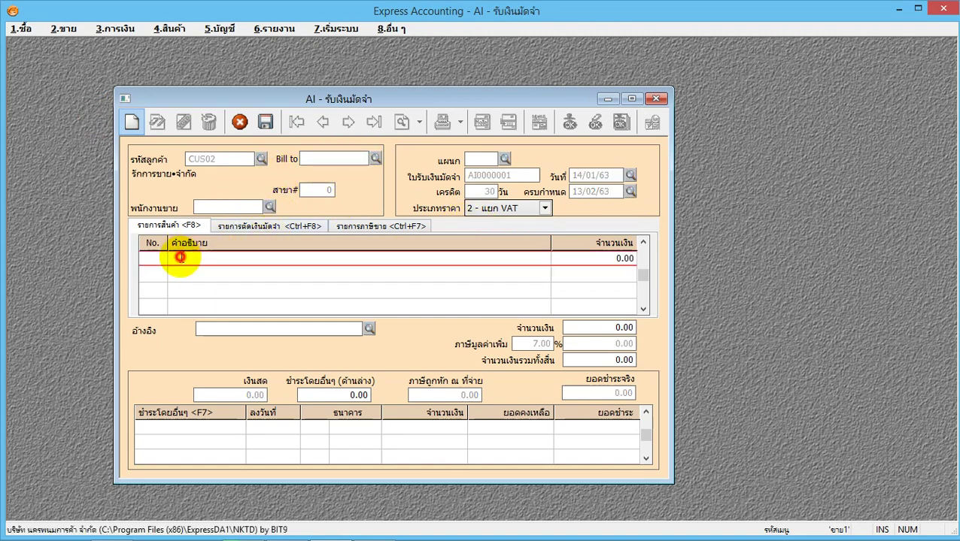
{"action": "left_click", "coordinate": [172, 257]}
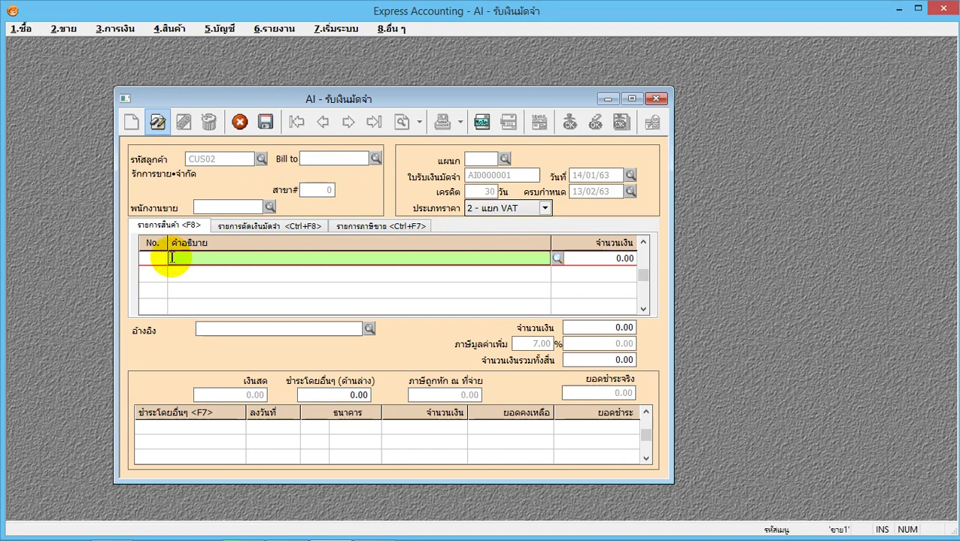
{"action": "type", "text": "รับเงิน"}
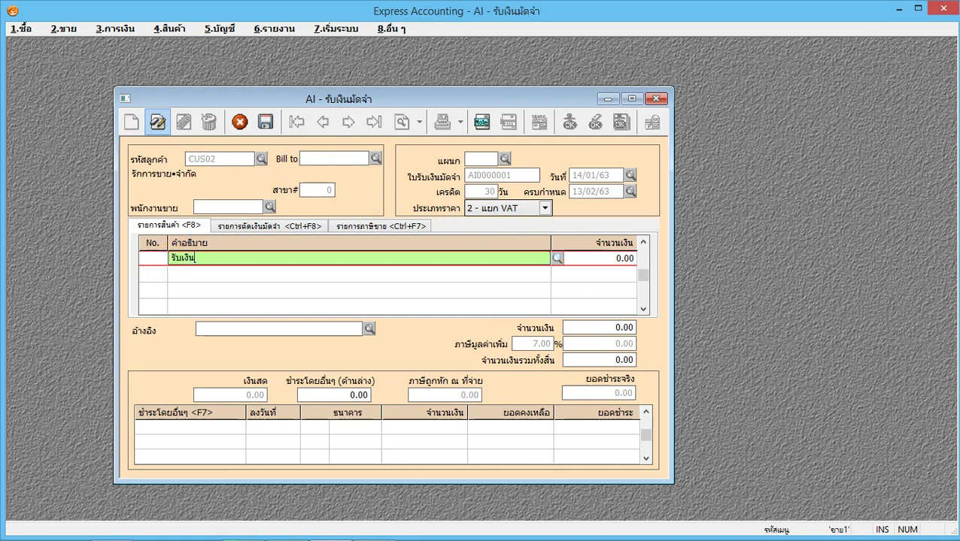
{"action": "type", "text": "มัด"}
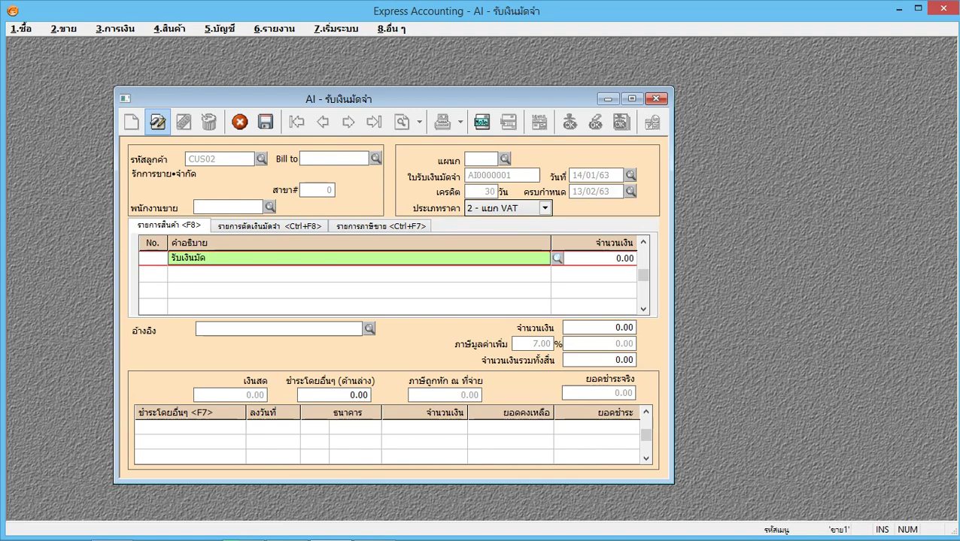
{"action": "type", "text": "จำค่าสินค้า"}
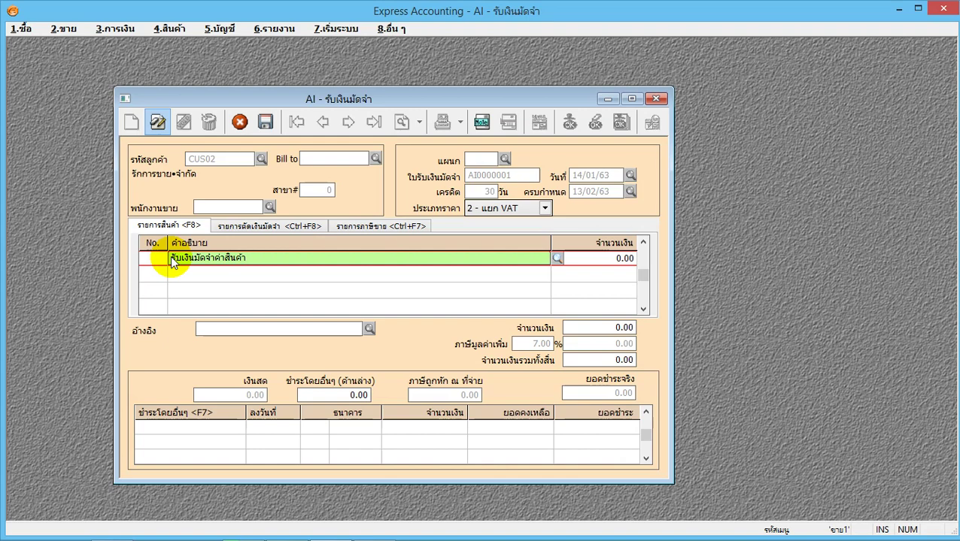
{"action": "key", "text": "Return"}
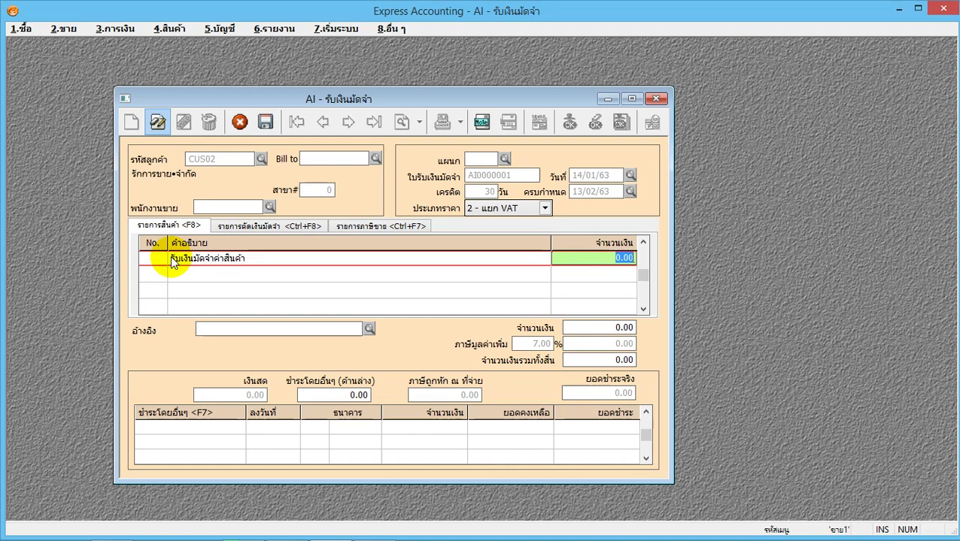
{"action": "type", "text": "1000"}
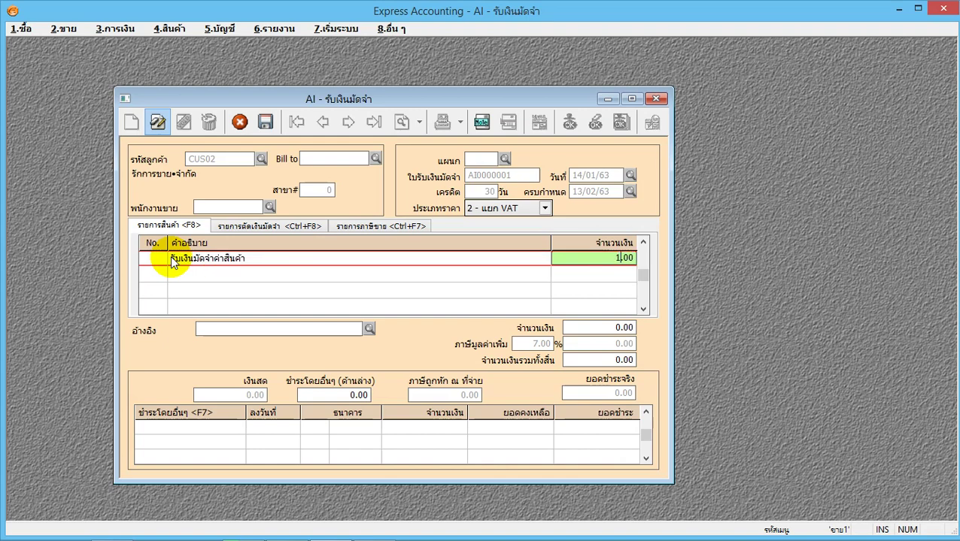
{"action": "key", "text": "Return"}
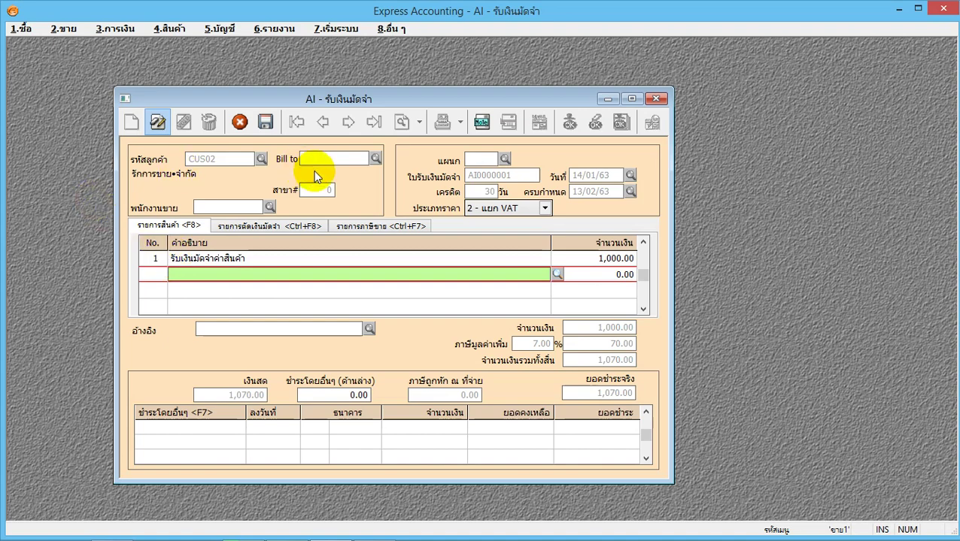
{"action": "left_click", "coordinate": [240, 125]}
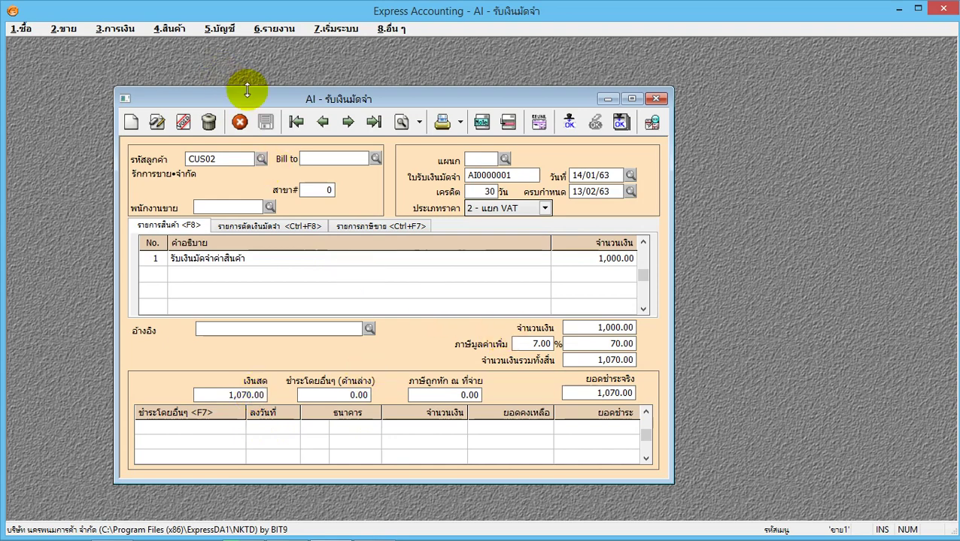
Review the deposit receipt's entry in the receipts journal (สมุดรายวันรับ), and close the journal and the receipt.
{"action": "left_click", "coordinate": [650, 127]}
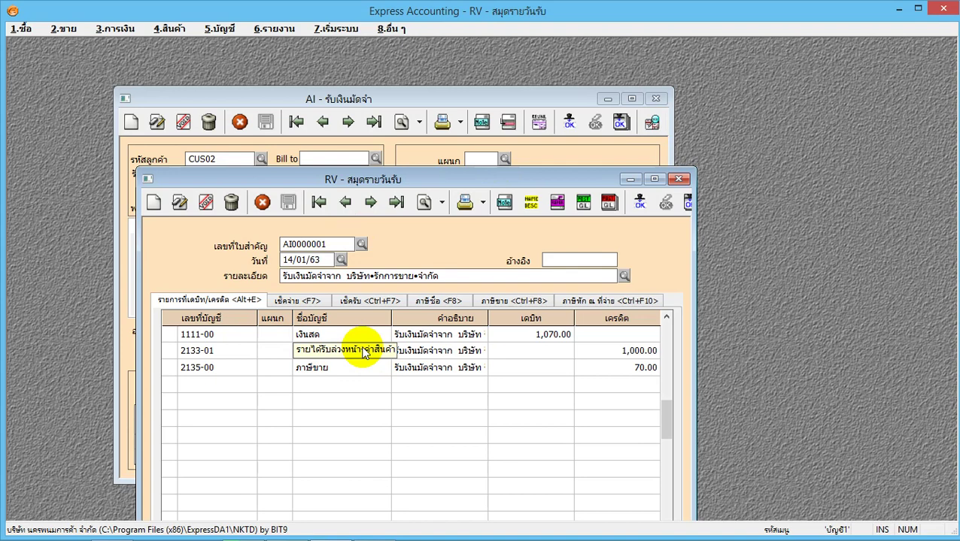
{"action": "left_click", "coordinate": [678, 180]}
{"action": "left_click", "coordinate": [654, 98]}
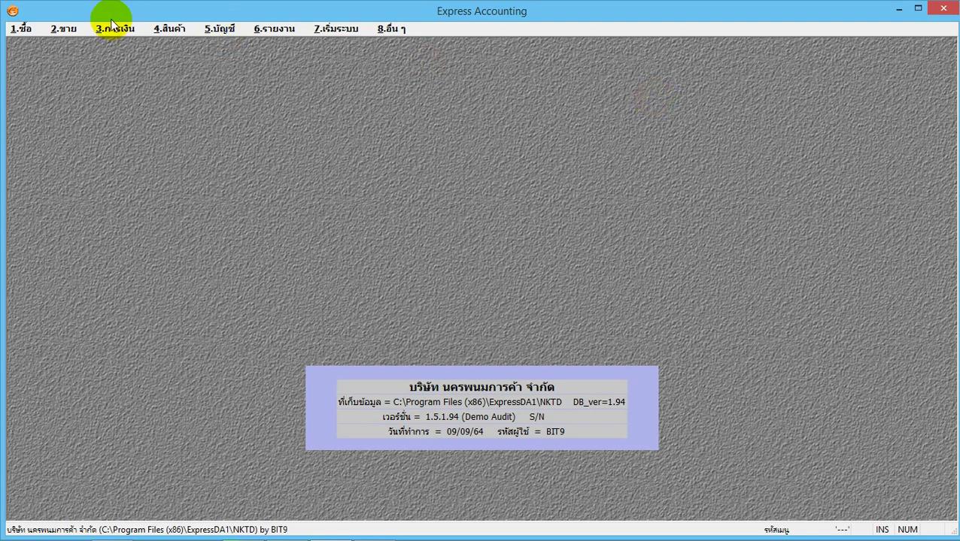
Start a new credit sale (ขายเงินเชื่อ) with a blank department, an automatic document number and the date 15/01/63.
{"action": "left_click", "coordinate": [63, 29]}
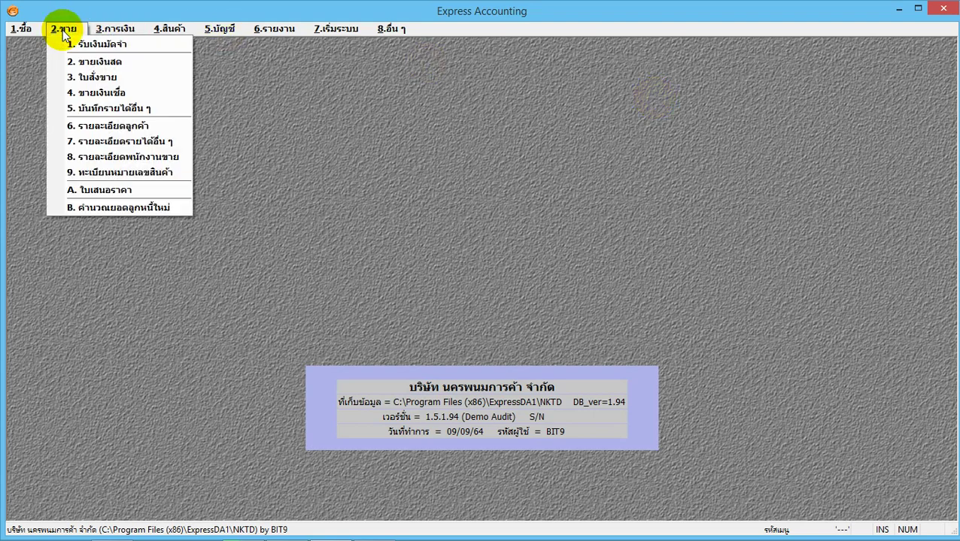
{"action": "left_click", "coordinate": [121, 94]}
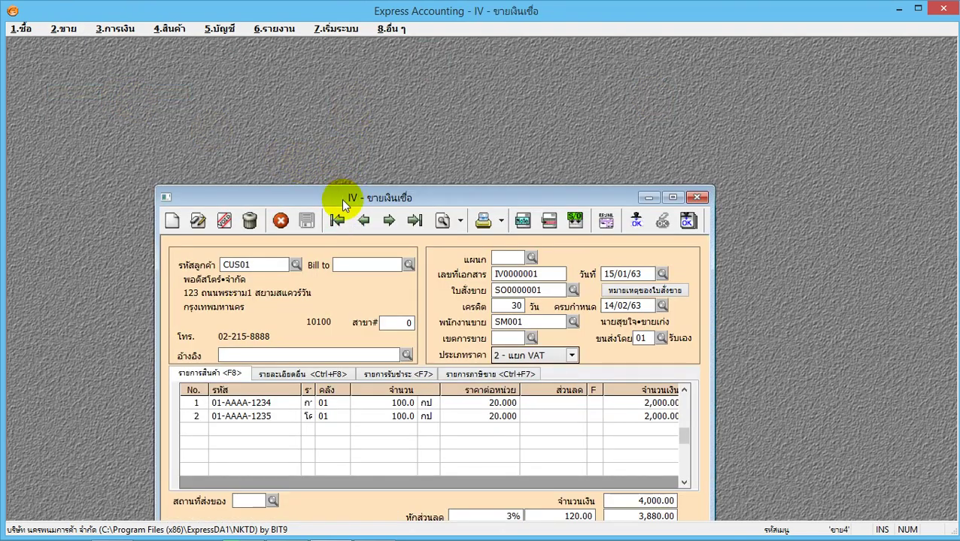
{"action": "left_click_drag", "start_coordinate": [346, 200], "coordinate": [331, 114]}
{"action": "left_click", "coordinate": [152, 136]}
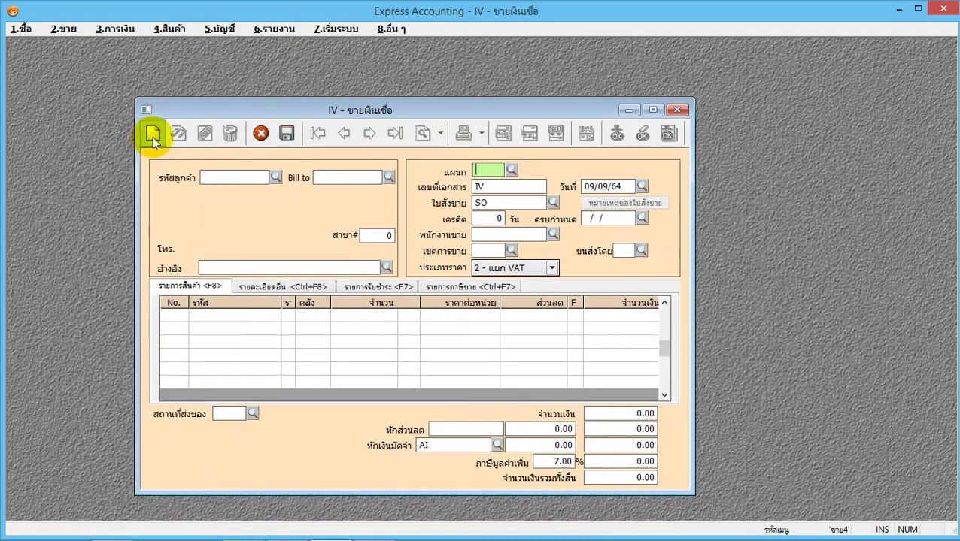
{"action": "type", "text": "15/0"}
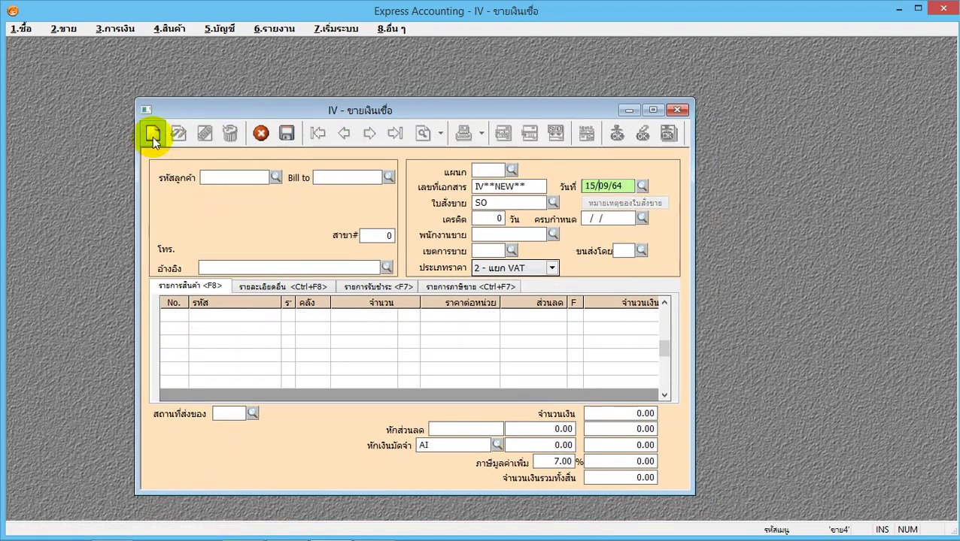
{"action": "type", "text": "1/63"}
{"action": "key", "text": "Return"}
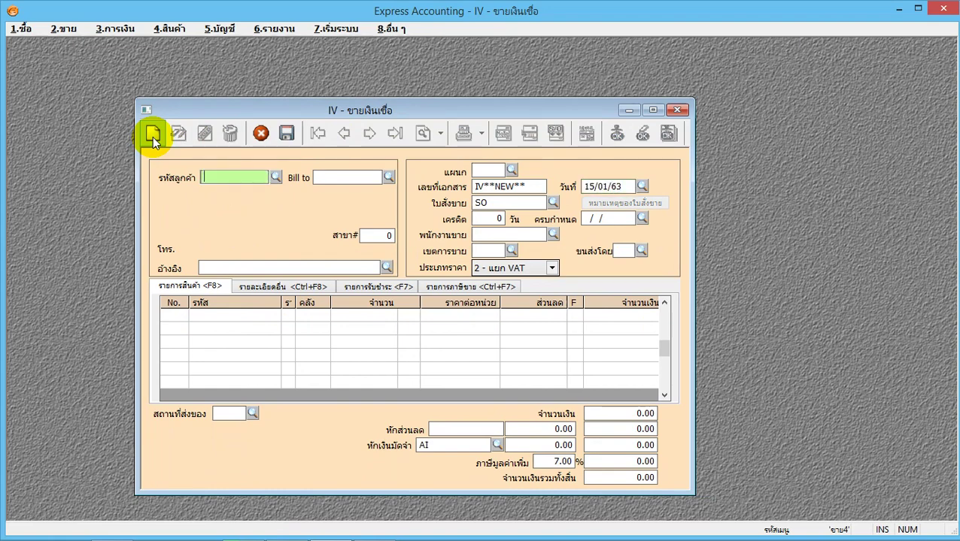
Select customer รักการขาย จำกัด for the credit sale, leave Bill to blank, and link the customer's outstanding sales order dated 10/01/63.
{"action": "left_click", "coordinate": [275, 178]}
{"action": "left_click", "coordinate": [238, 234]}
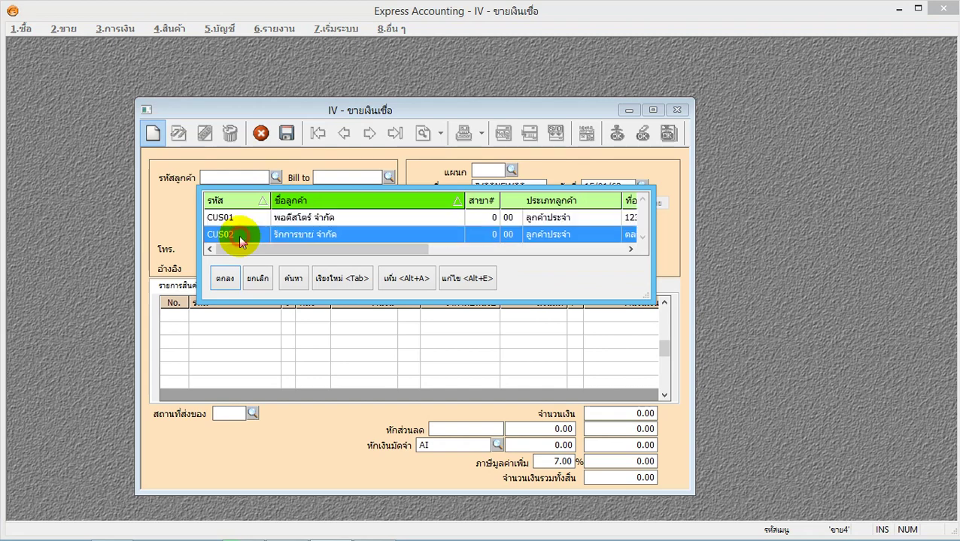
{"action": "left_click", "coordinate": [227, 285]}
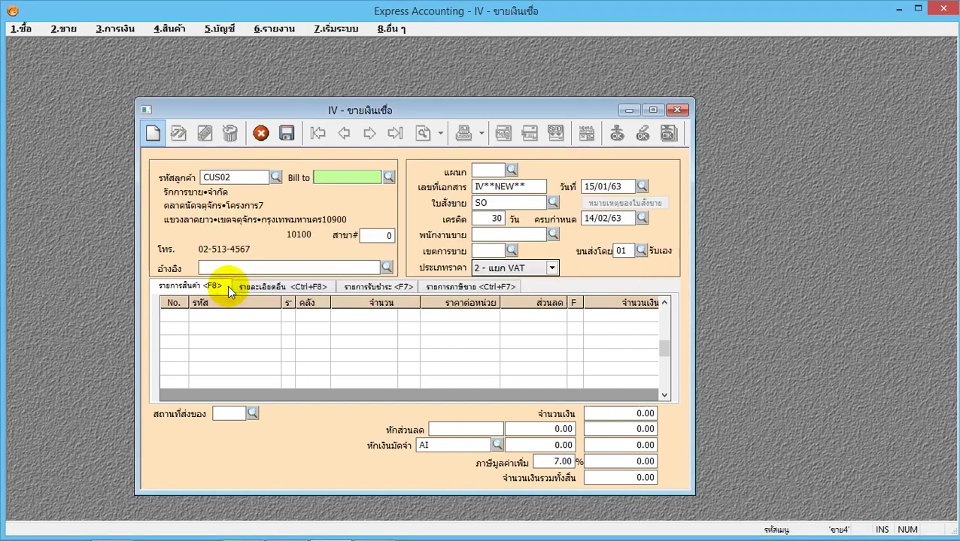
{"action": "key", "text": "Return"}
{"action": "key", "text": "Return"}
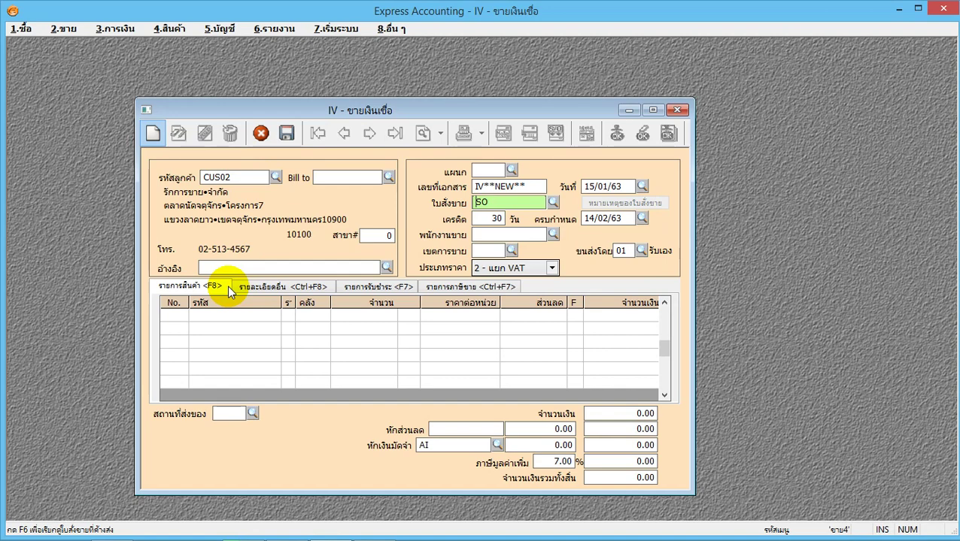
{"action": "left_click", "coordinate": [552, 201]}
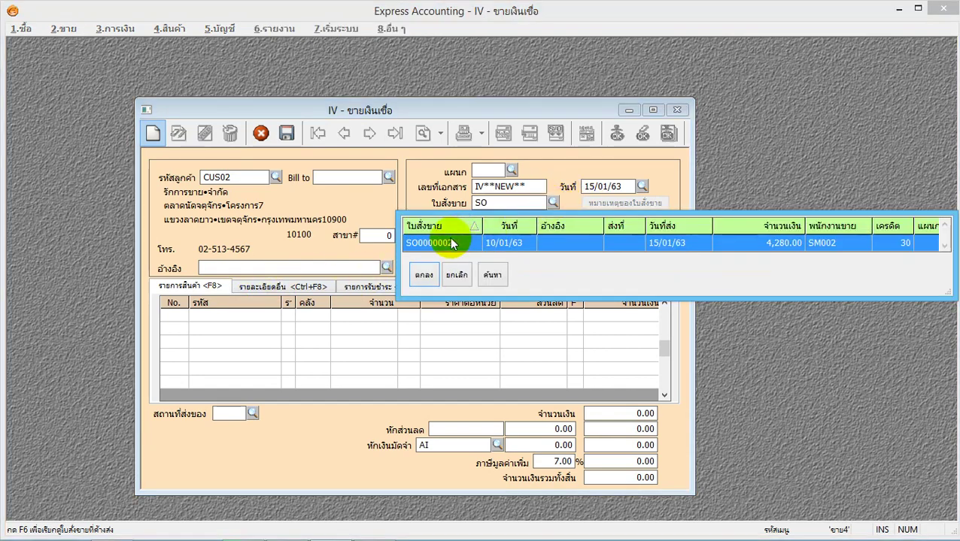
{"action": "left_click", "coordinate": [425, 277]}
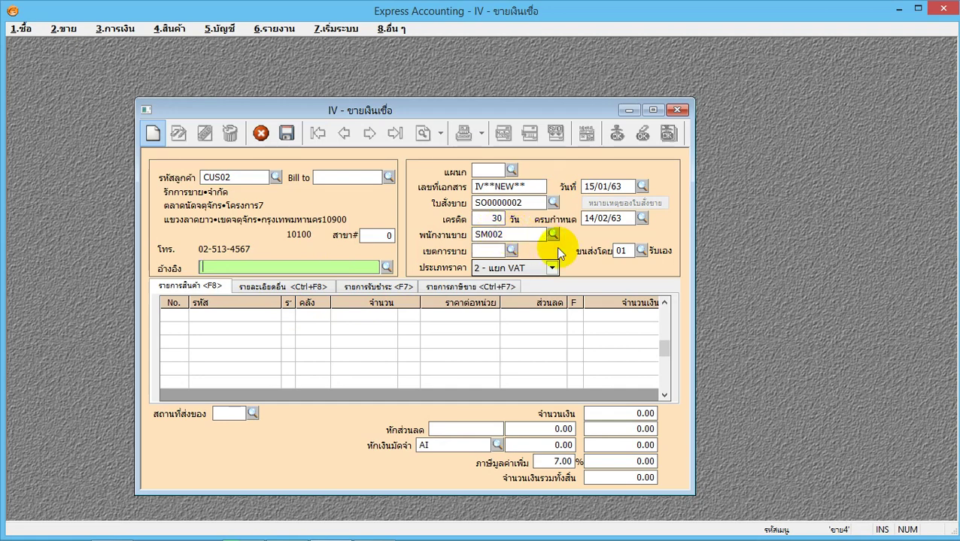
Apply the customer's outstanding deposit receipt dated 14/01/63 as a deduction on the credit sale.
{"action": "left_click", "coordinate": [209, 314]}
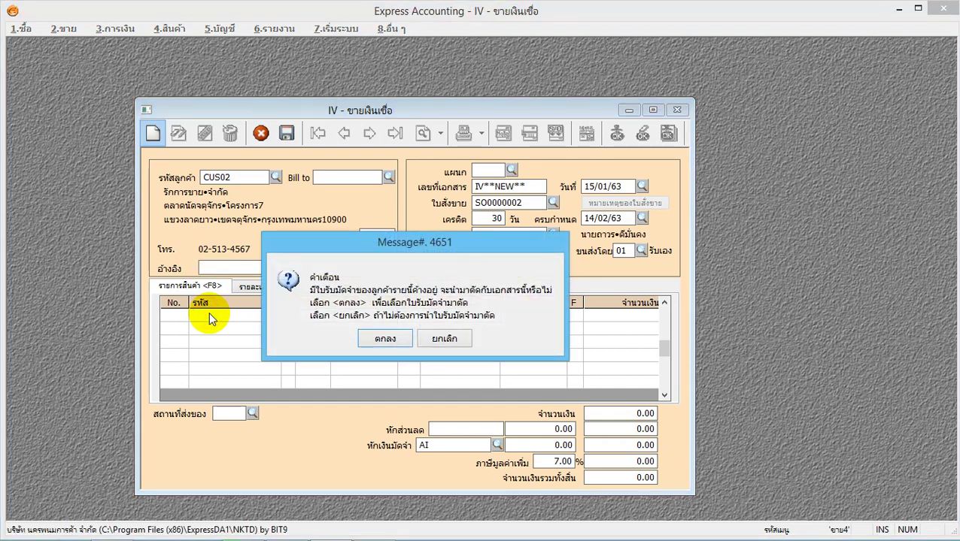
{"action": "left_click", "coordinate": [385, 340]}
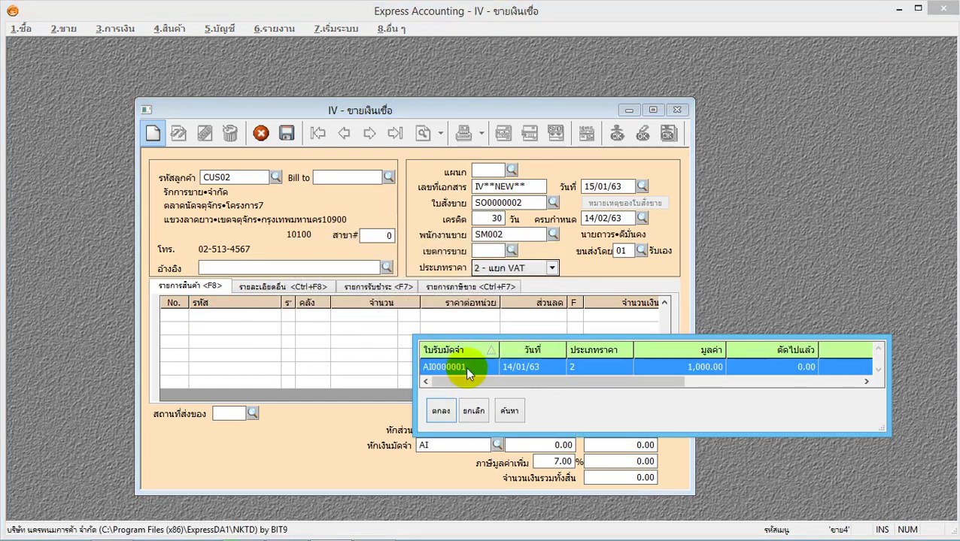
{"action": "left_click", "coordinate": [441, 410]}
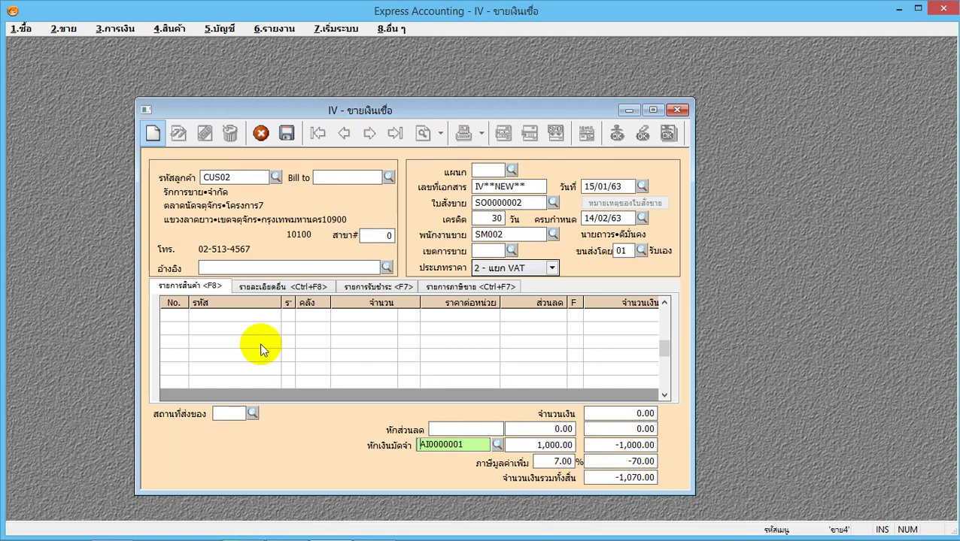
Bring all items from the sales order into the credit sale, using warehouse 01 as the default, and save the invoice.
{"action": "left_click", "coordinate": [208, 320]}
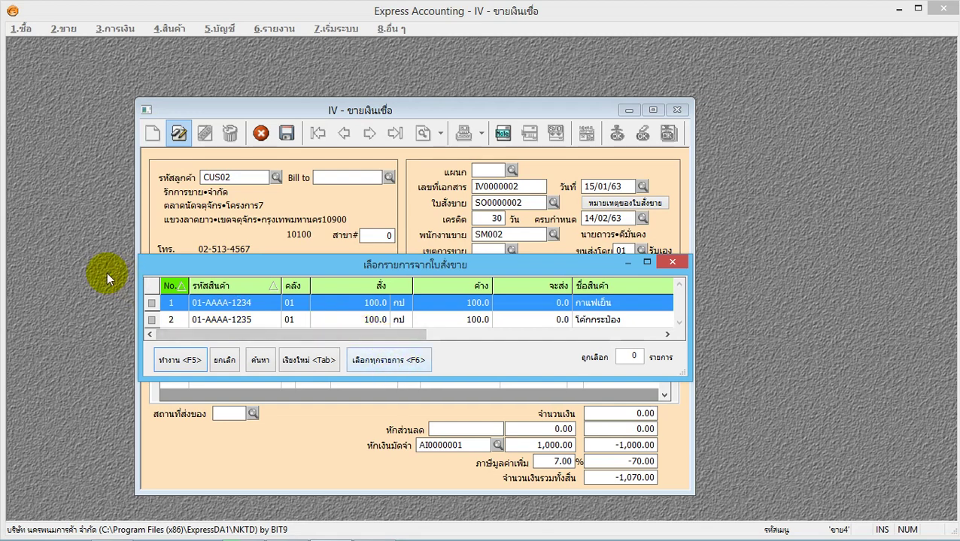
{"action": "left_click", "coordinate": [382, 364]}
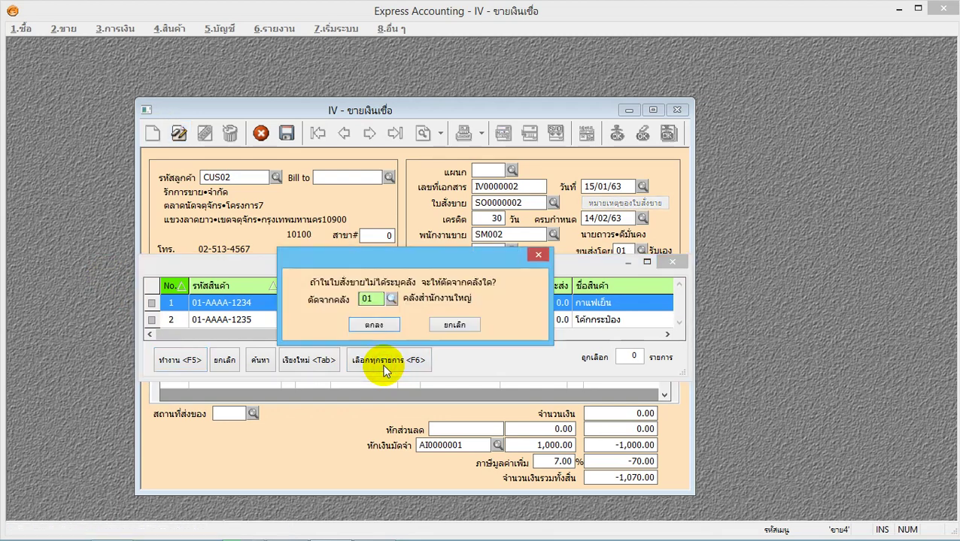
{"action": "left_click", "coordinate": [375, 322]}
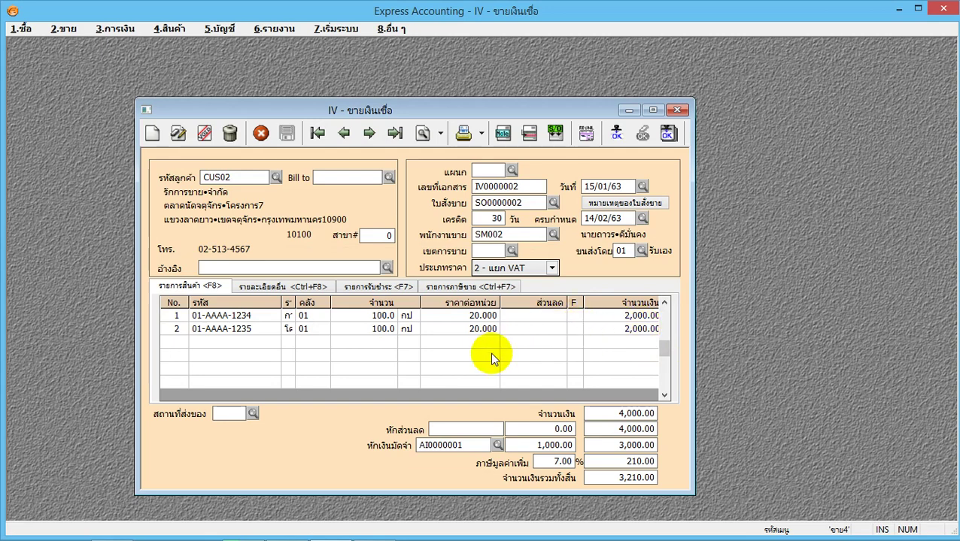
{"action": "left_click", "coordinate": [285, 131]}
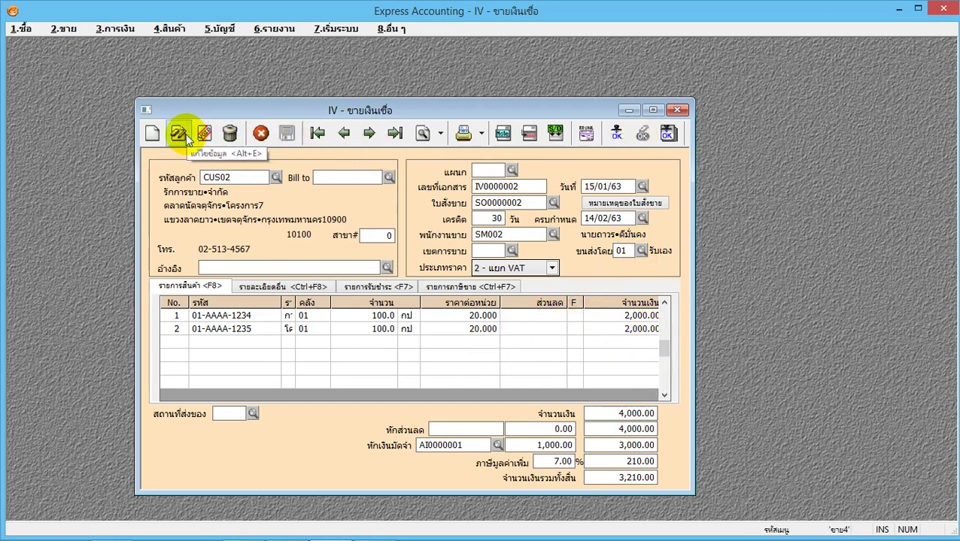
{"action": "left_click", "coordinate": [185, 133]}
{"action": "left_click", "coordinate": [286, 136]}
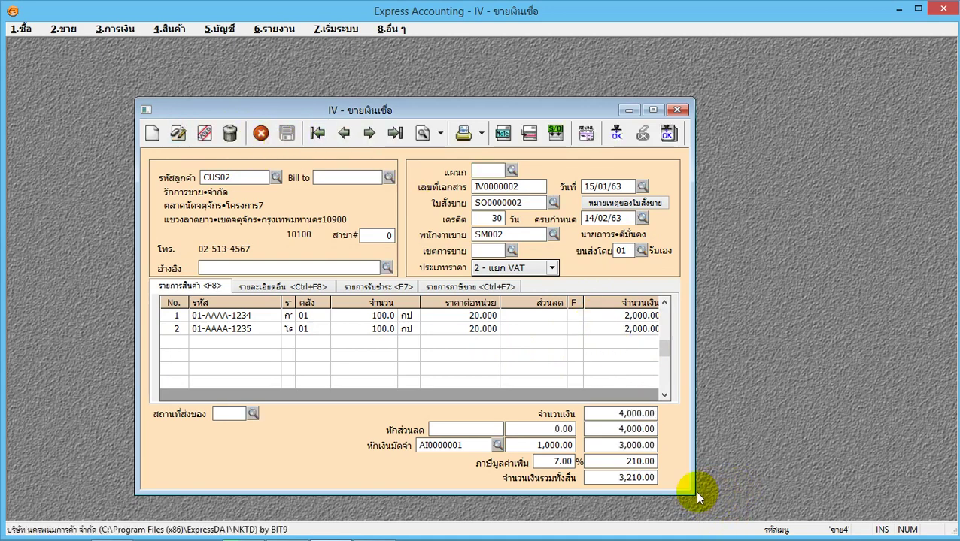
Review the credit sale's entry in the sales journal (สมุดรายวันขาย), and close the journal and the invoice.
{"action": "left_click_drag", "start_coordinate": [692, 495], "coordinate": [778, 486]}
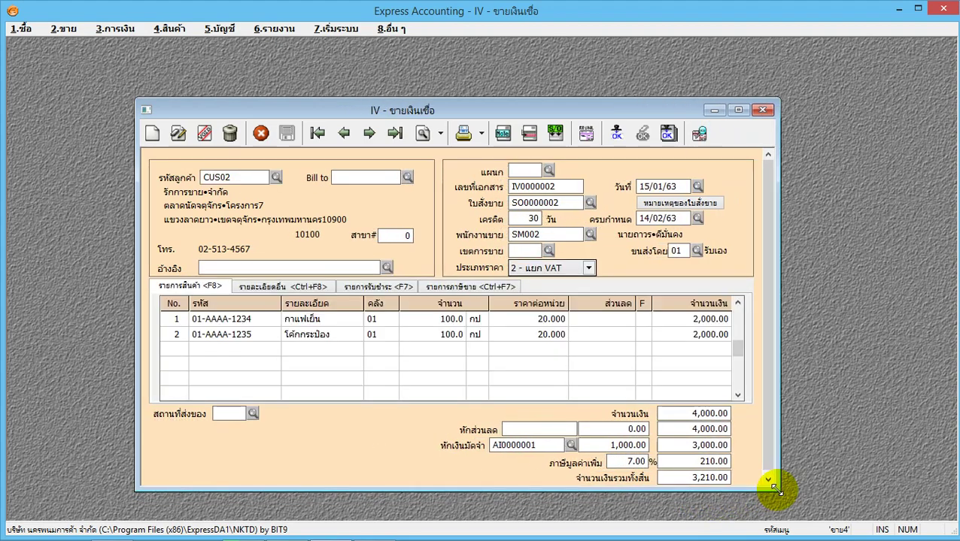
{"action": "left_click", "coordinate": [700, 133]}
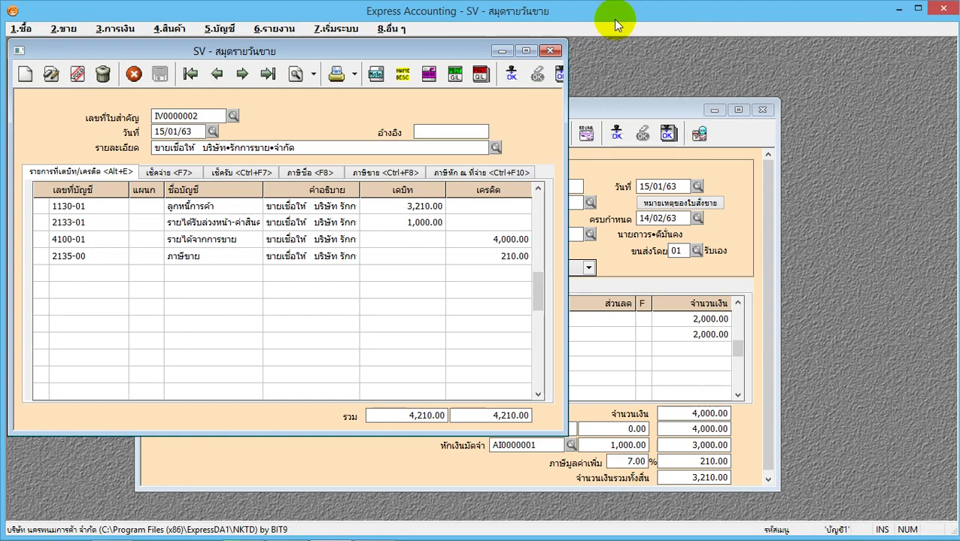
{"action": "left_click", "coordinate": [551, 51]}
{"action": "left_click", "coordinate": [762, 113]}
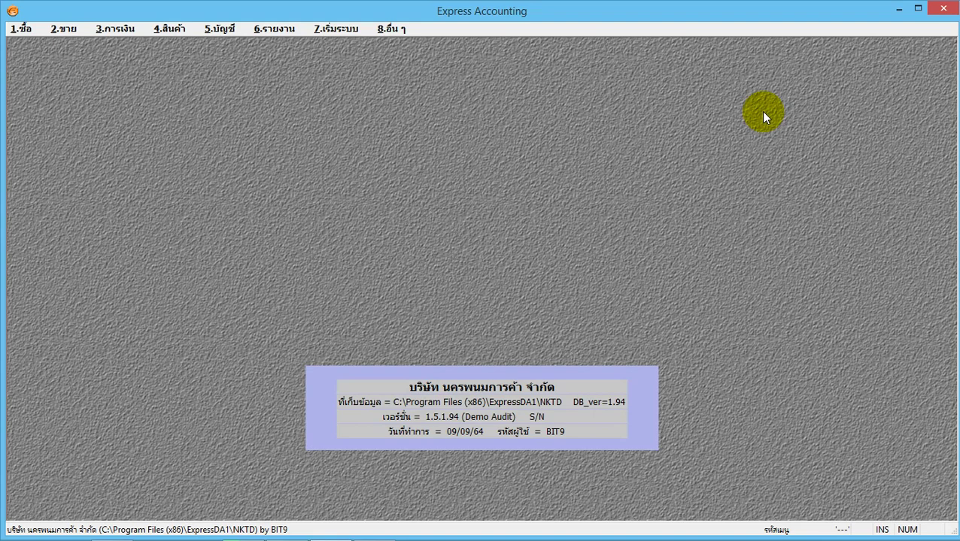
Create a new customer credit note/goods return (ใบลดหนี้/รับคืนสินค้า) dated 16/01/63.
{"action": "left_click", "coordinate": [101, 30]}
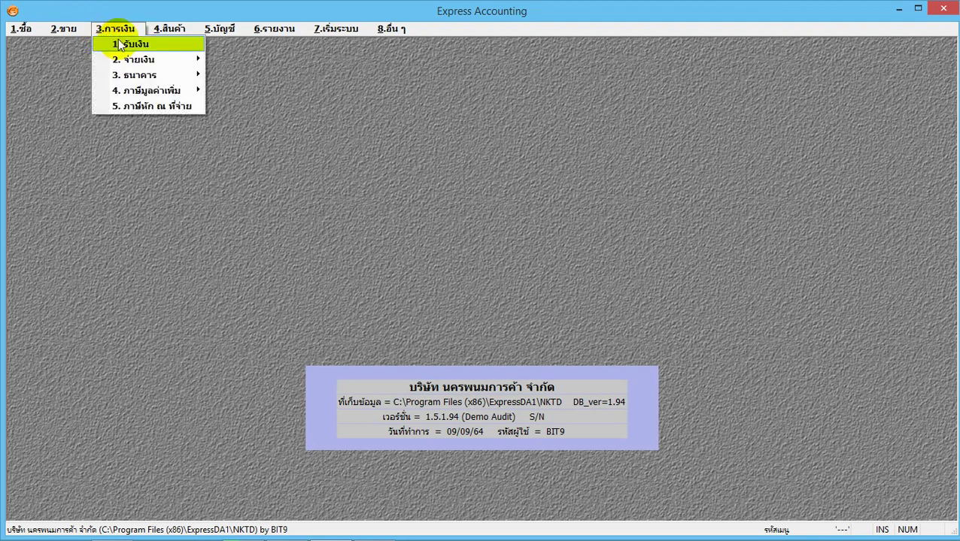
{"action": "mouse_move", "coordinate": [128, 49]}
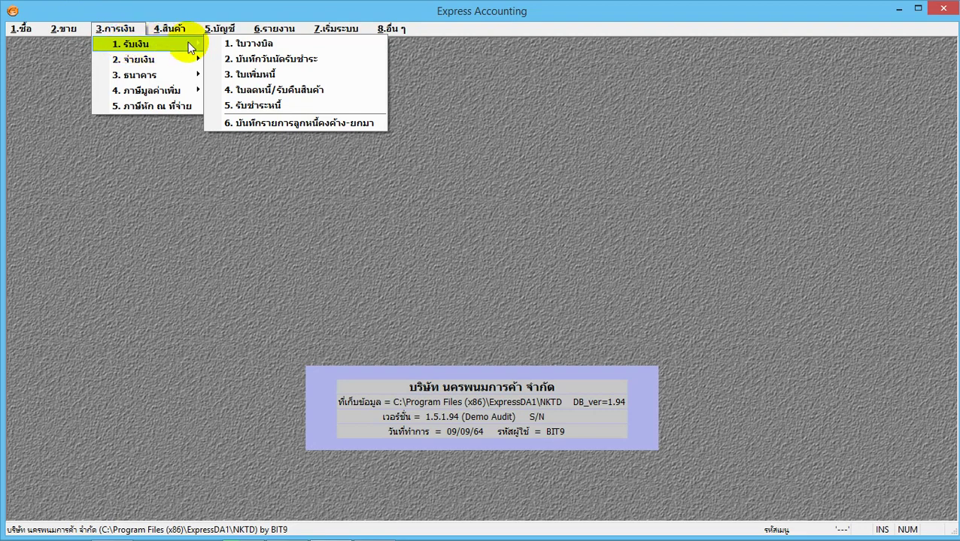
{"action": "mouse_move", "coordinate": [161, 43]}
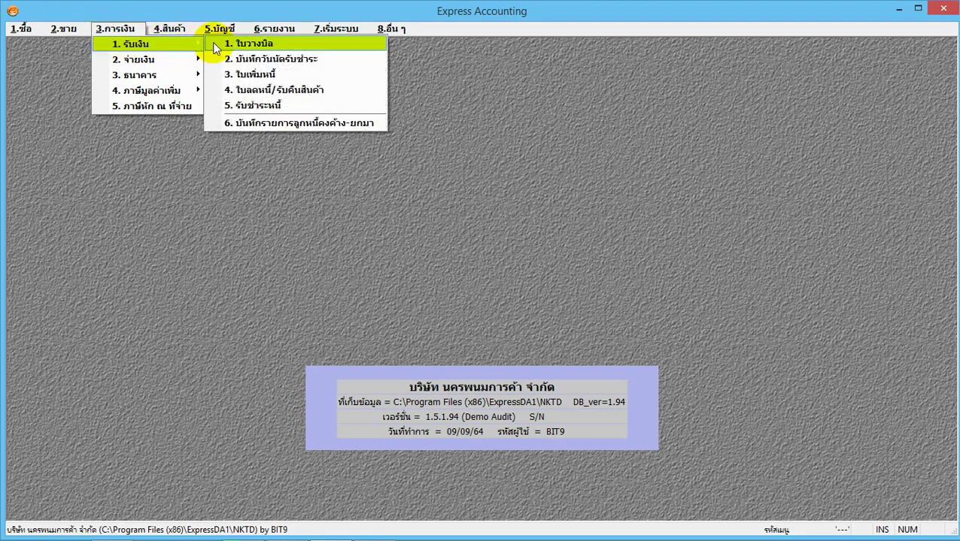
{"action": "left_click", "coordinate": [261, 91]}
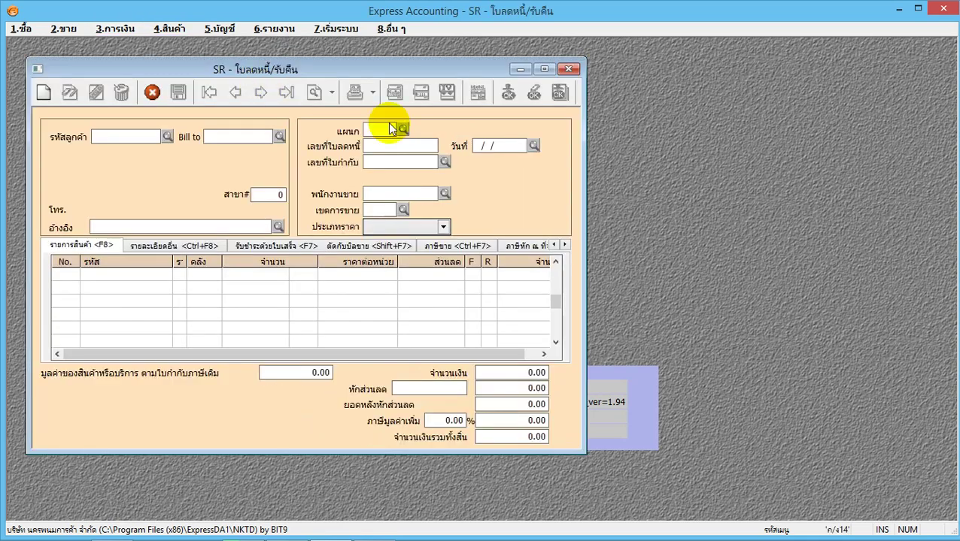
{"action": "left_click_drag", "start_coordinate": [336, 71], "coordinate": [464, 82]}
{"action": "left_click", "coordinate": [172, 106]}
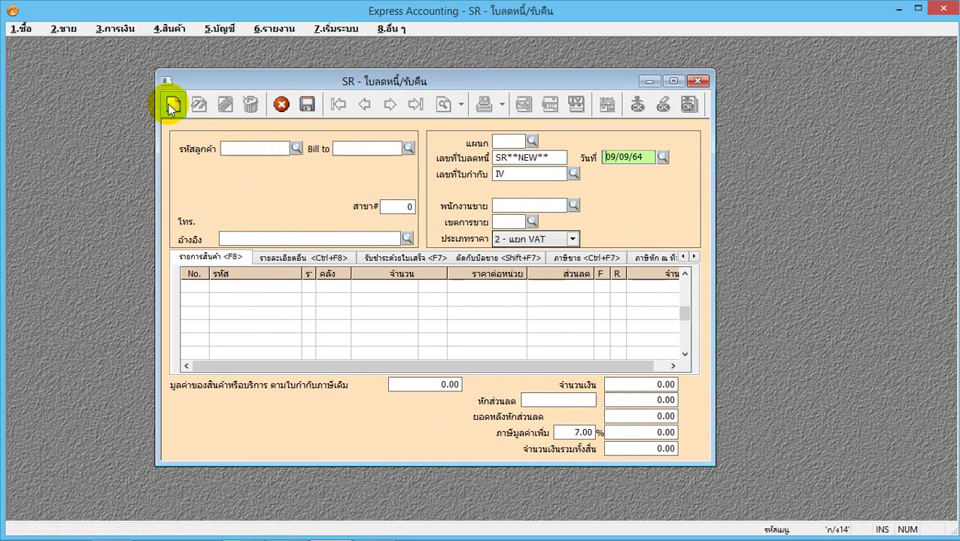
{"action": "type", "text": "10"}
{"action": "type", "text": "6"}
{"action": "type", "text": "0163"}
{"action": "key", "text": "Return"}
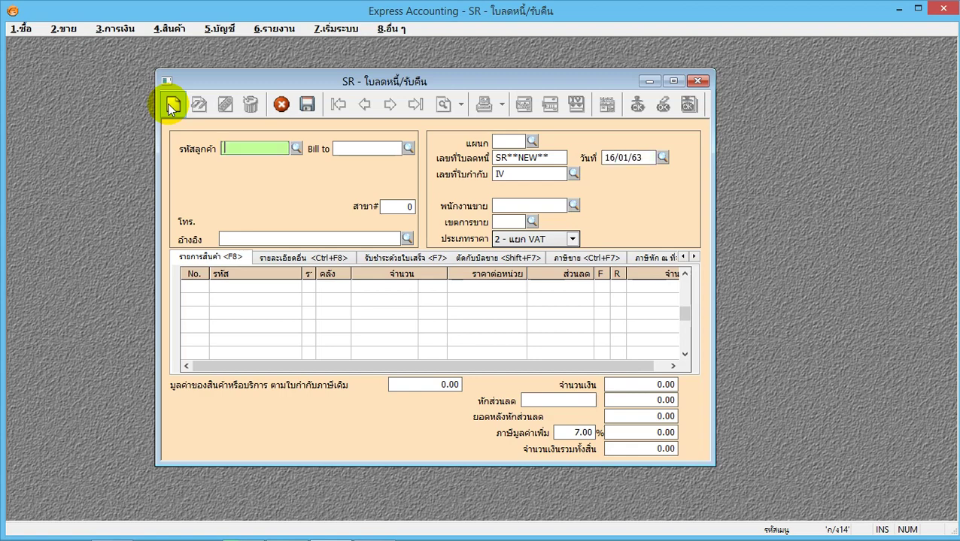
Select customer รักการขาย จำกัด for the credit note, keep Bill to blank and branch 0, and list the customer's unpaid invoices for the invoice reference.
{"action": "left_click", "coordinate": [295, 149]}
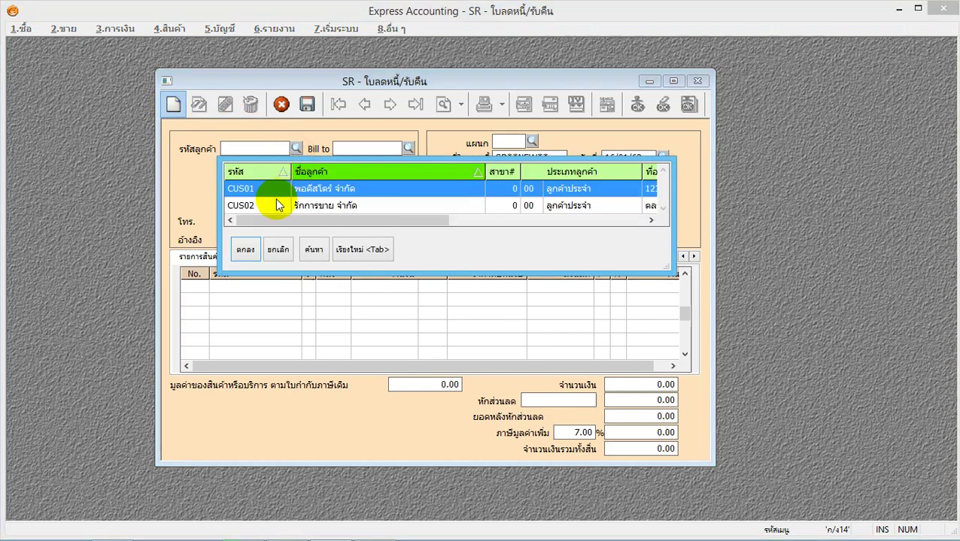
{"action": "left_click", "coordinate": [262, 205]}
{"action": "left_click", "coordinate": [246, 251]}
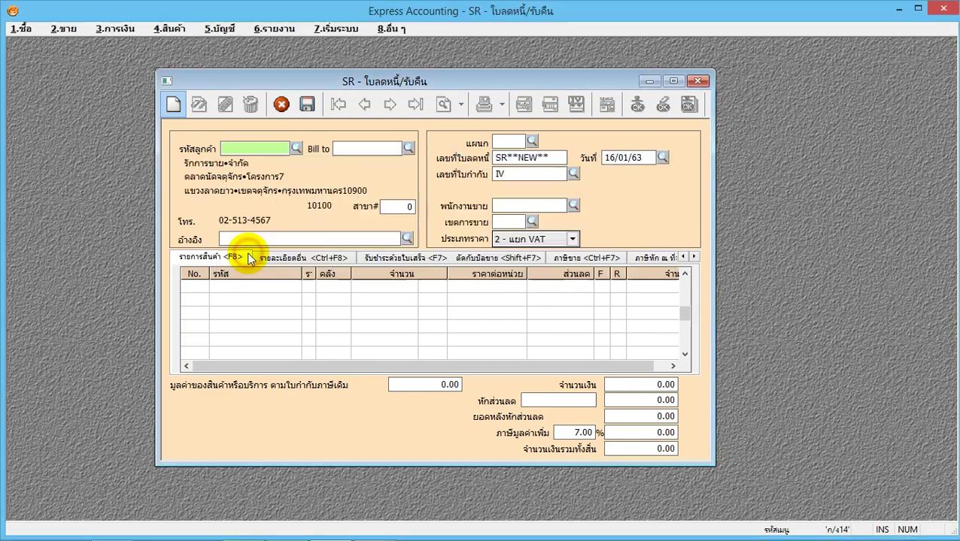
{"action": "key", "text": "Return"}
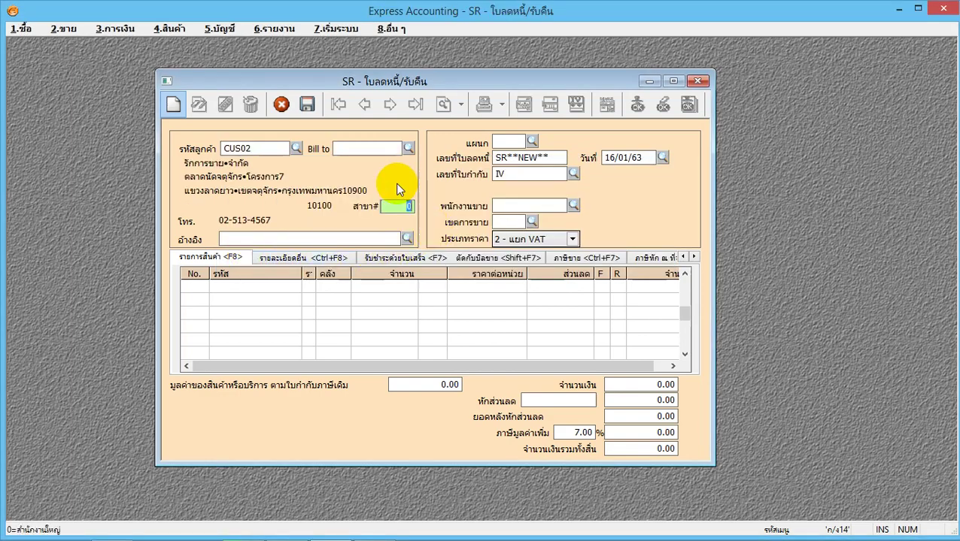
{"action": "key", "text": "Return"}
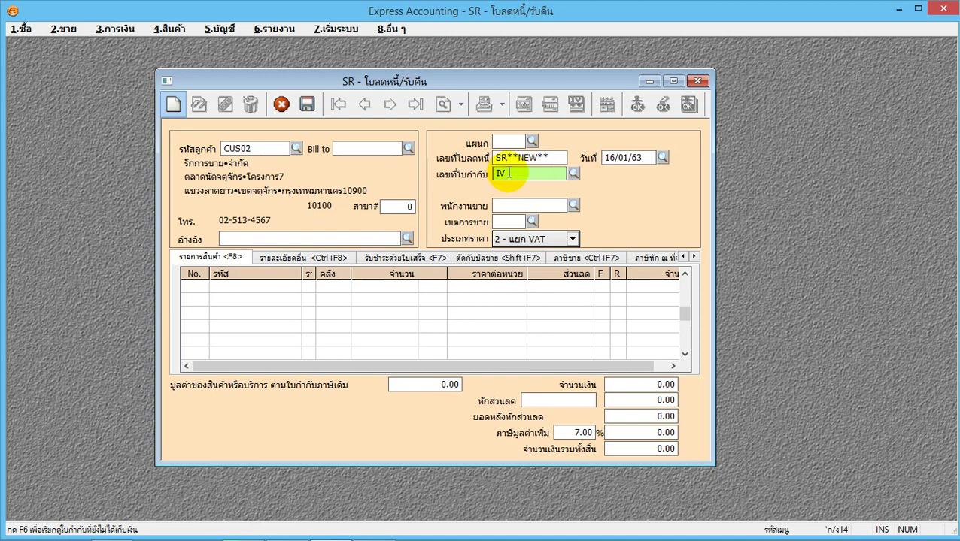
{"action": "left_click", "coordinate": [572, 175]}
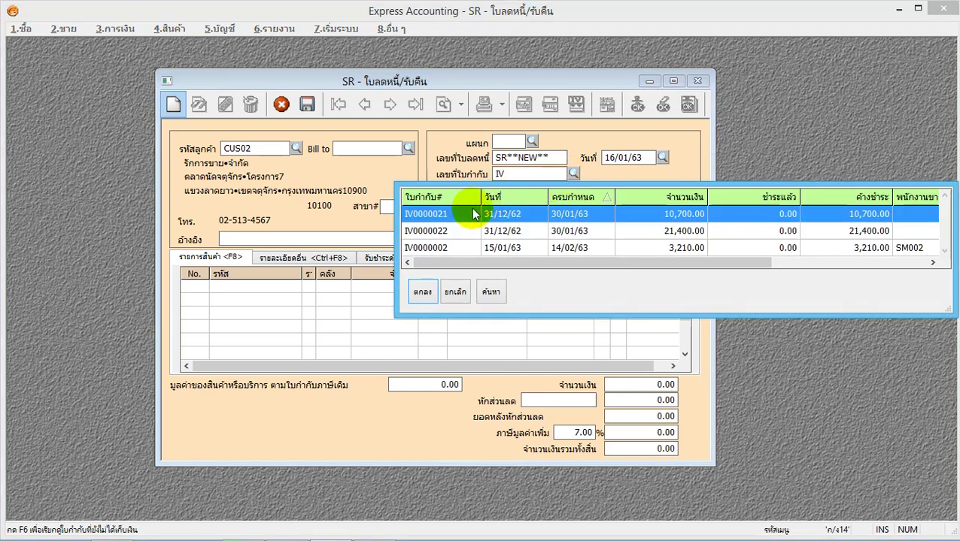